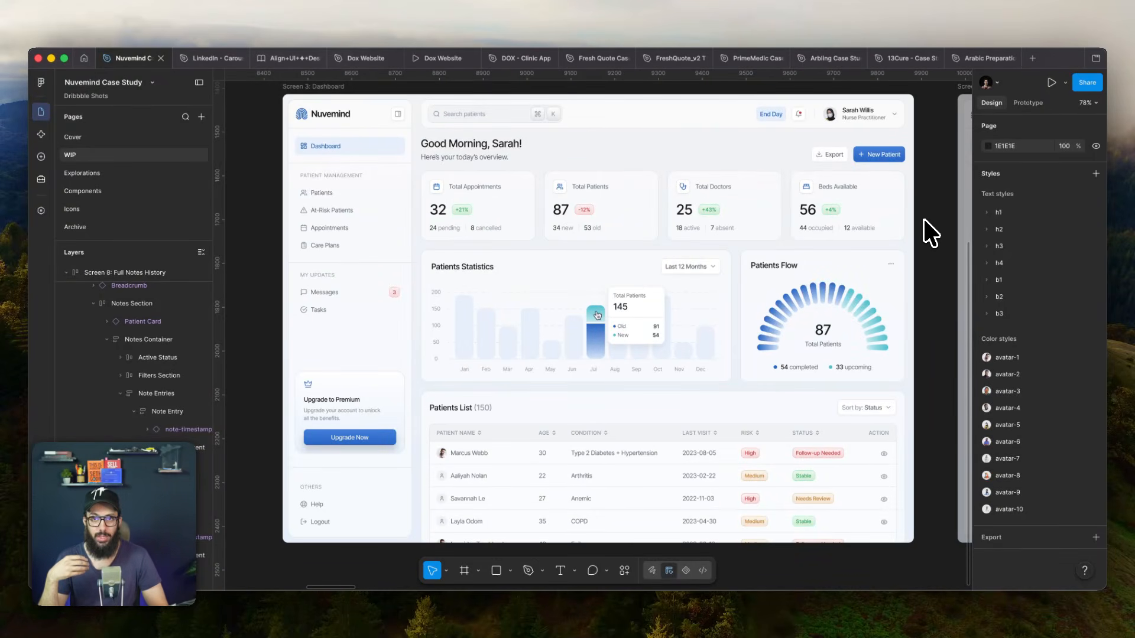
- Page through the Nuvemind screens from the dashboard to Screen 8: Full Notes History
key("n")
key("n")
key("n")
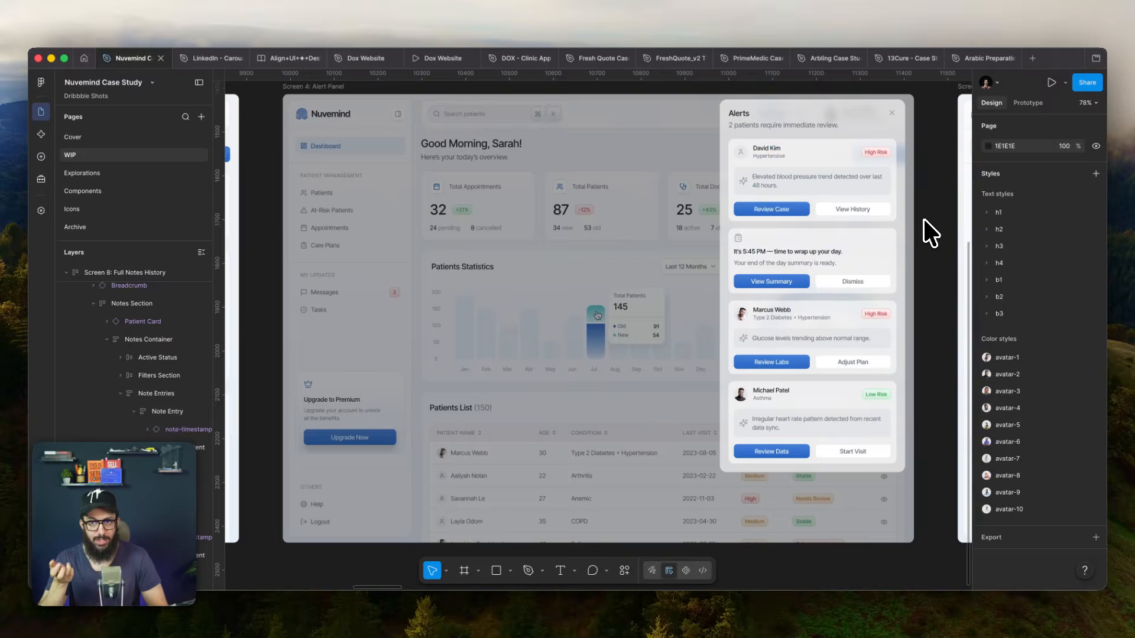
key("n")
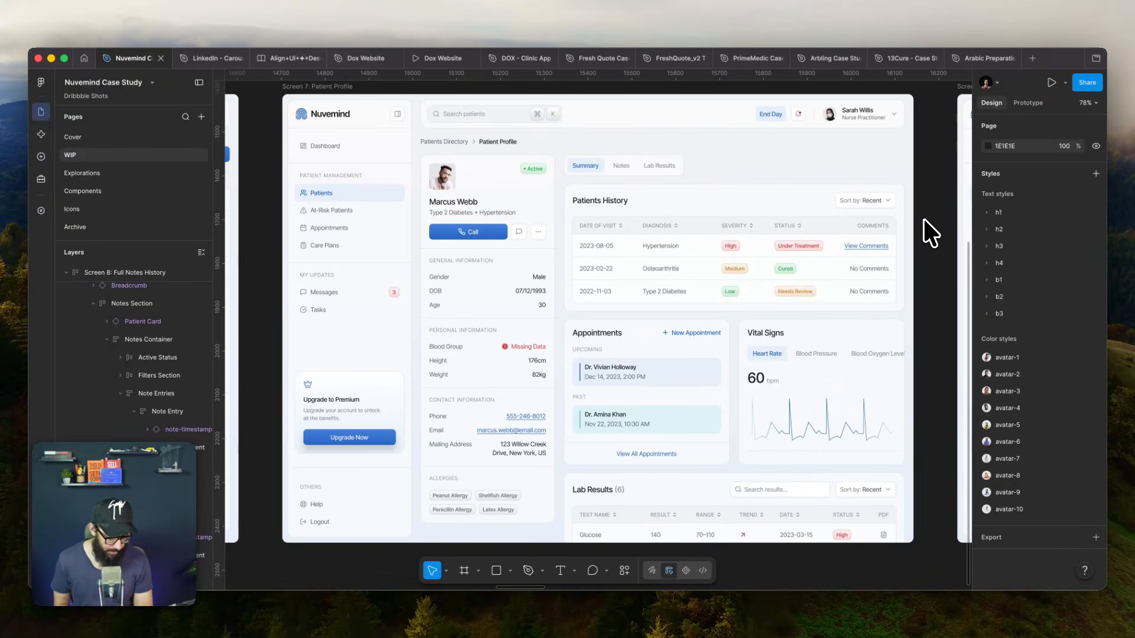
key("n")
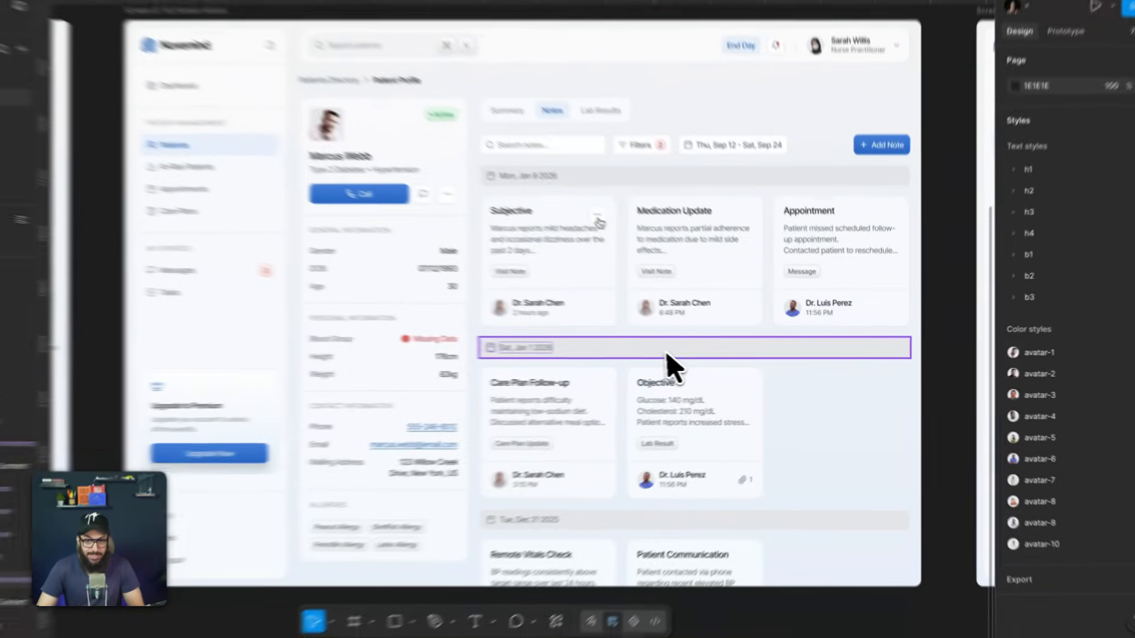
- Inspect the fill variable of the Sat, Jan 1 2026 timestamp bar and look through the file's variable collection
left_click(712, 358)
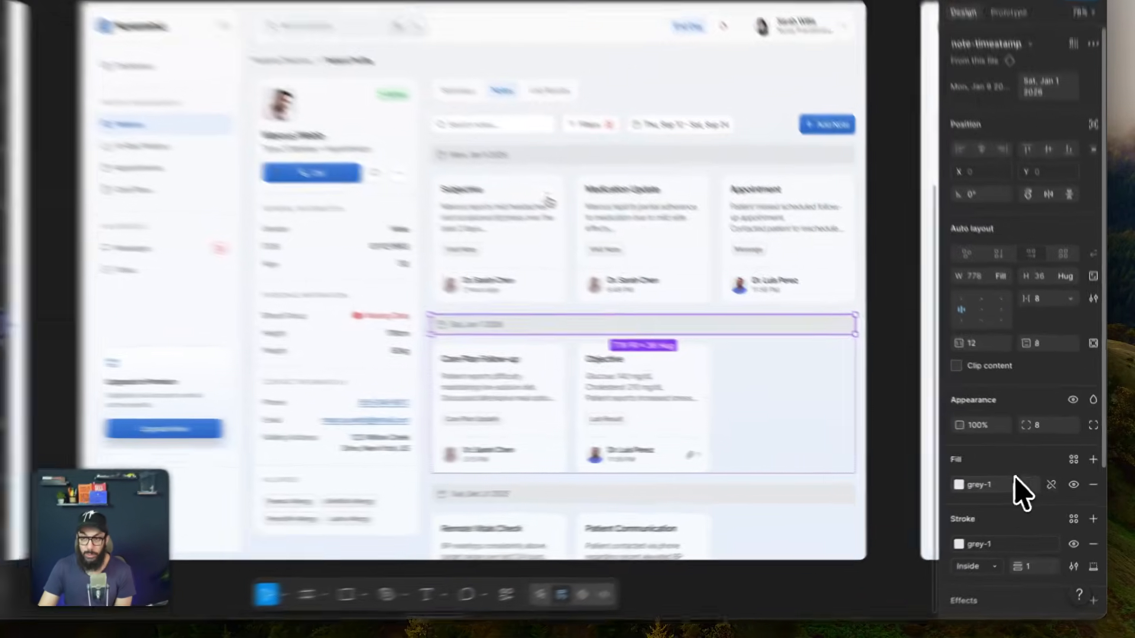
left_click(1016, 478)
left_click(1016, 479)
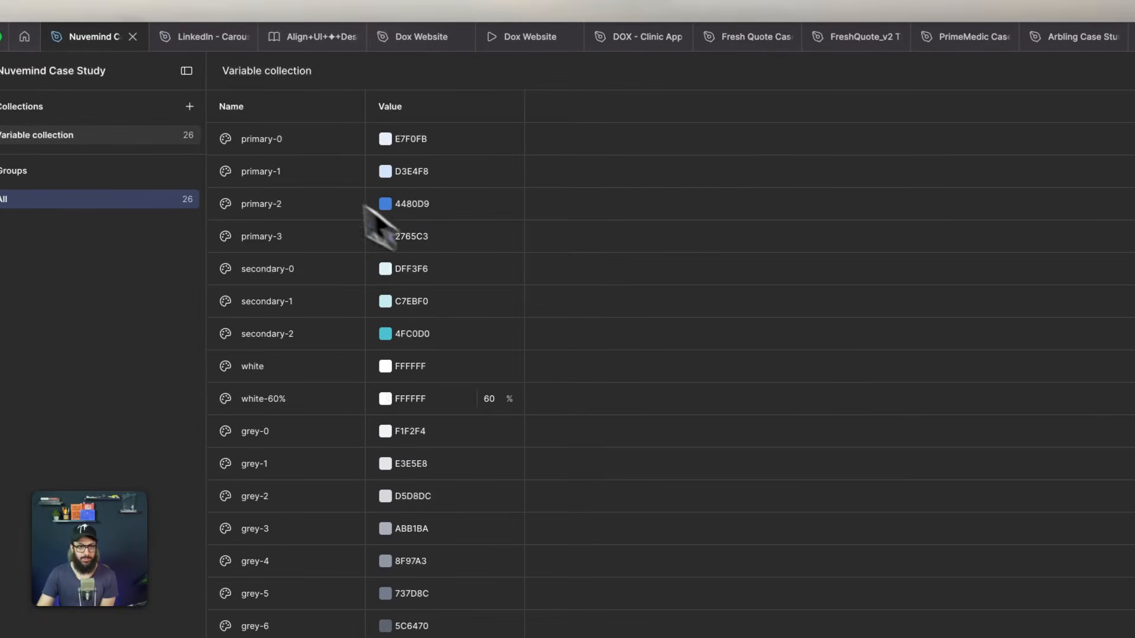
scroll(290, 140, "down", 5)
scroll(293, 141, "up", 5)
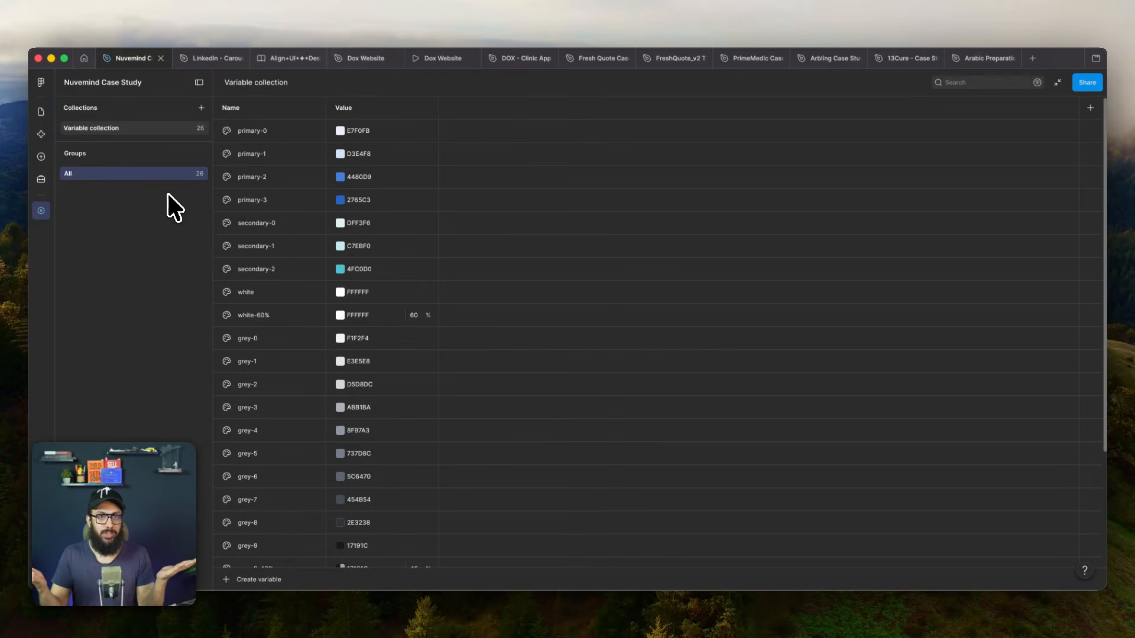
- Switch to the LinkedIn carousel file and examine the primitive example on the Types of tokens slide
left_click(209, 58)
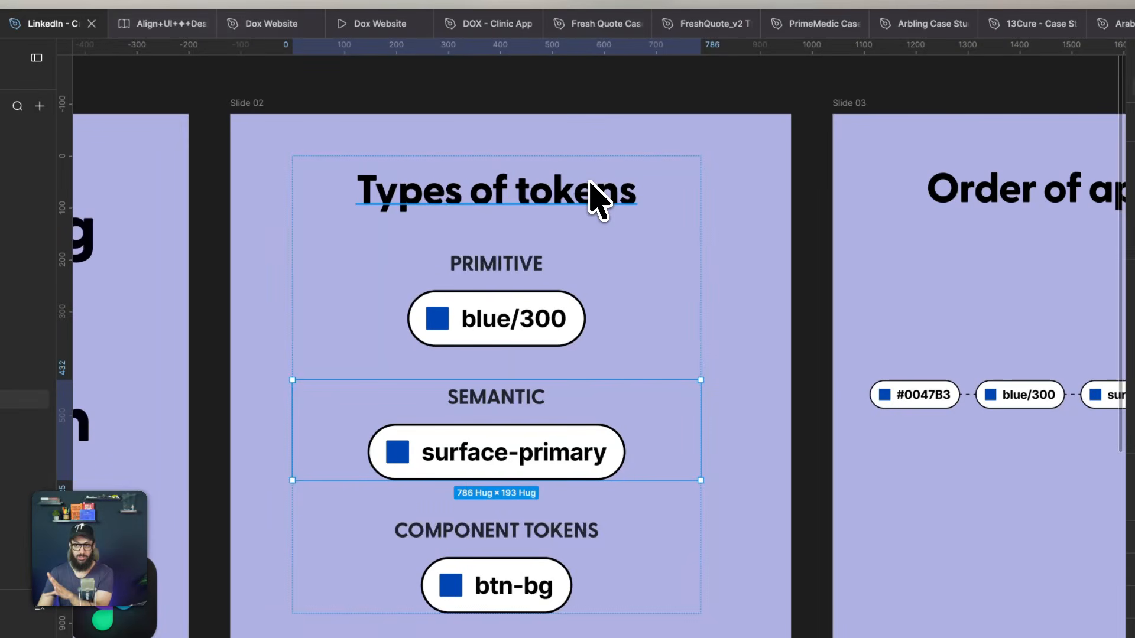
left_click(621, 245)
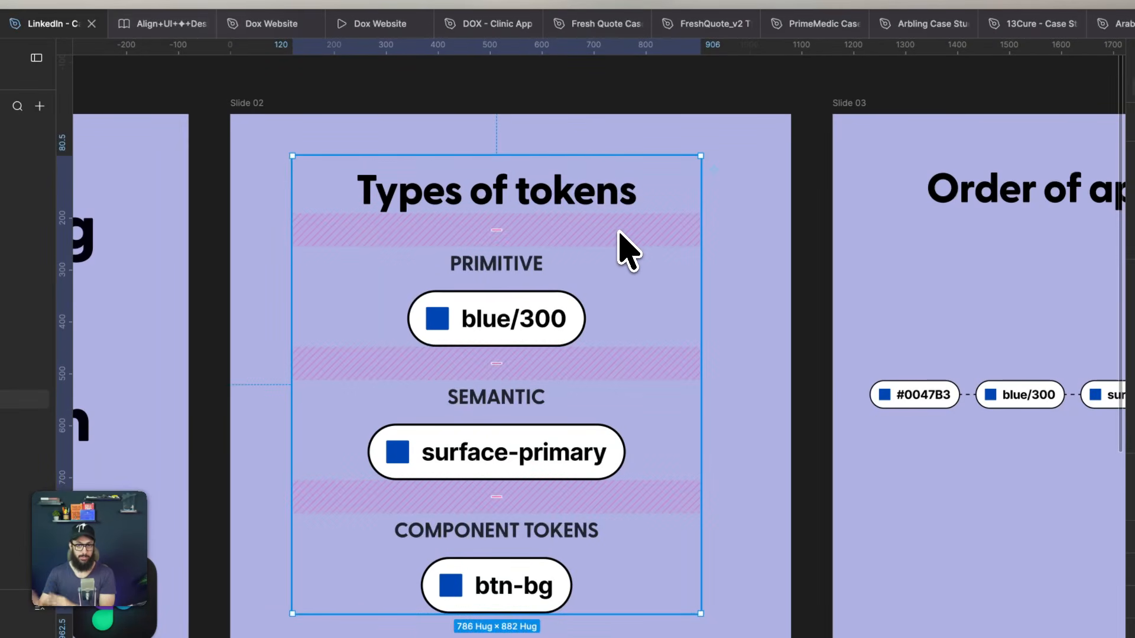
left_click(539, 318)
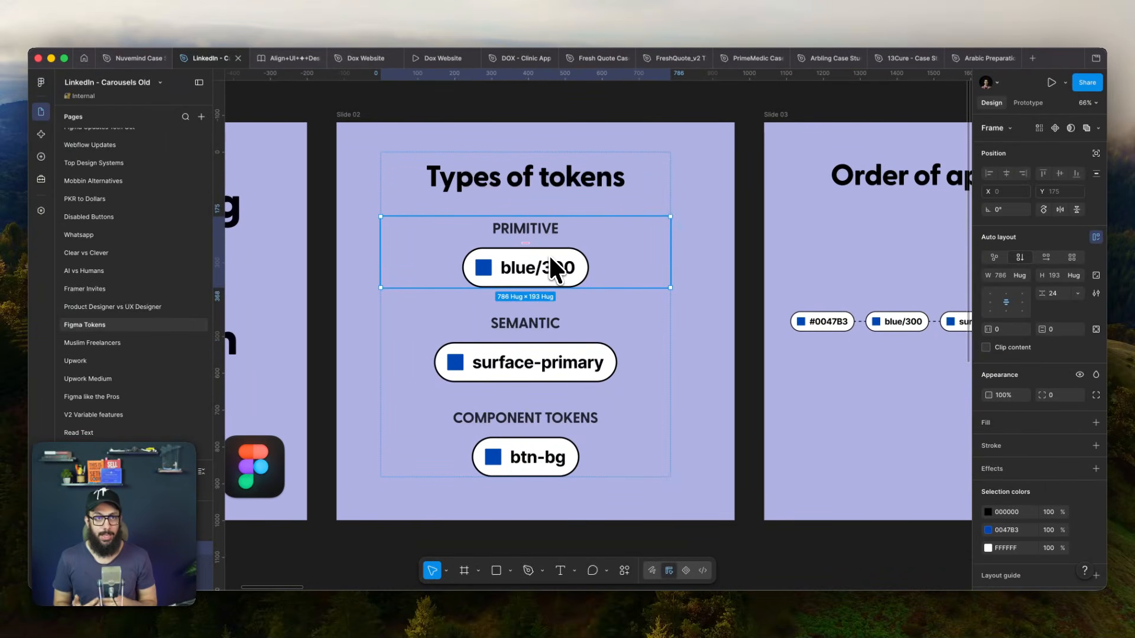
- Return to the Nuvemind Case Study file, review its colour variables, and go back to the canvas
left_click(136, 59)
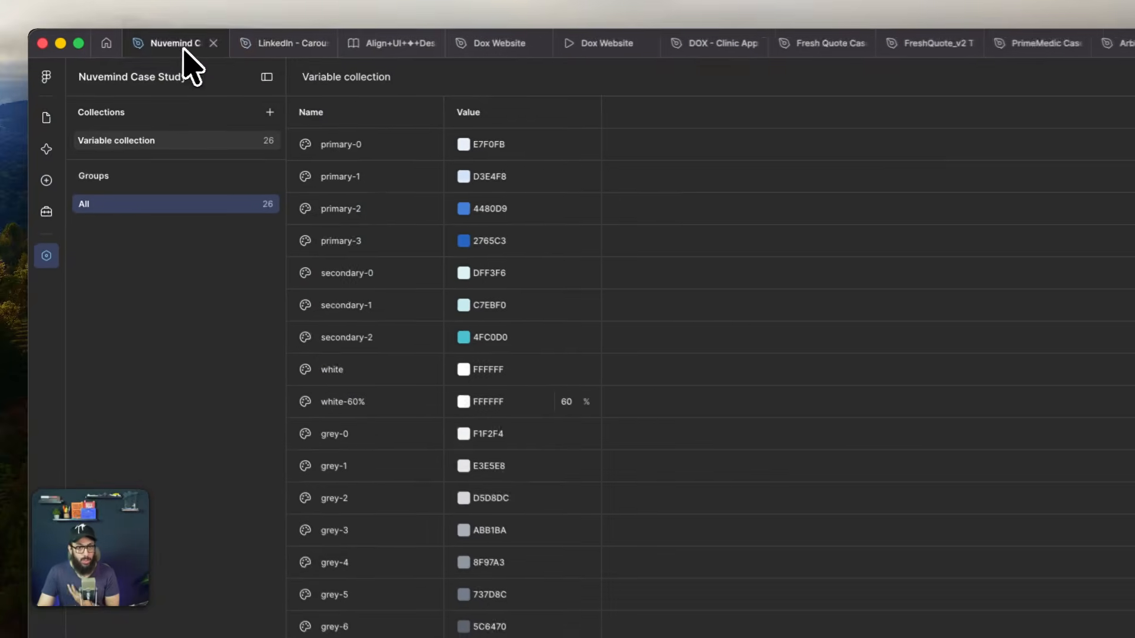
key("Escape")
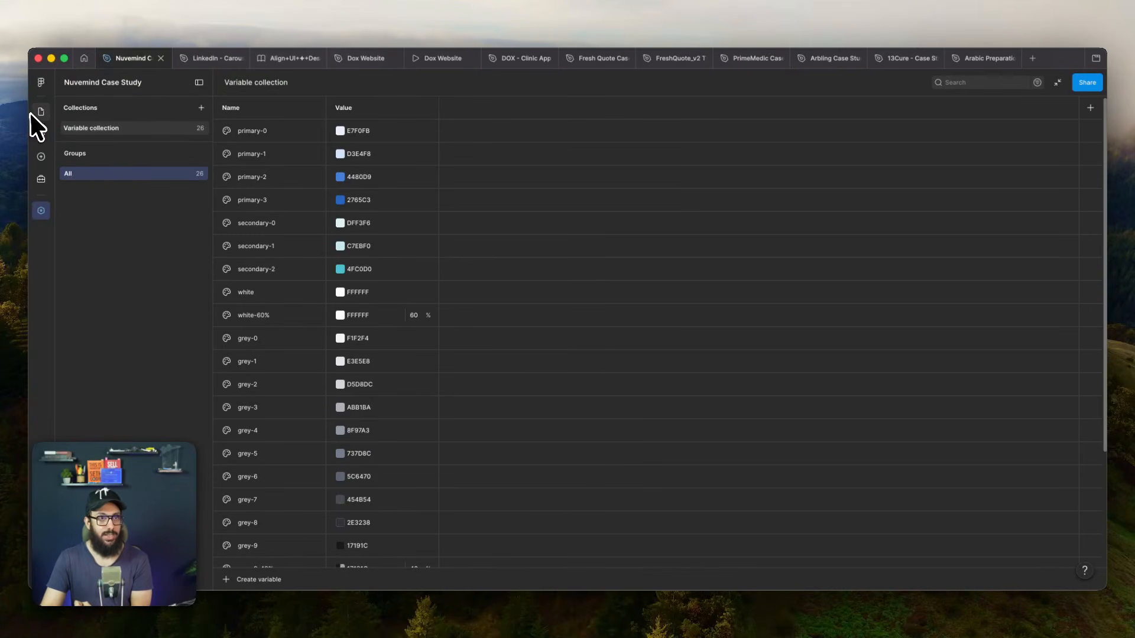
scroll(285, 181, "down", 1)
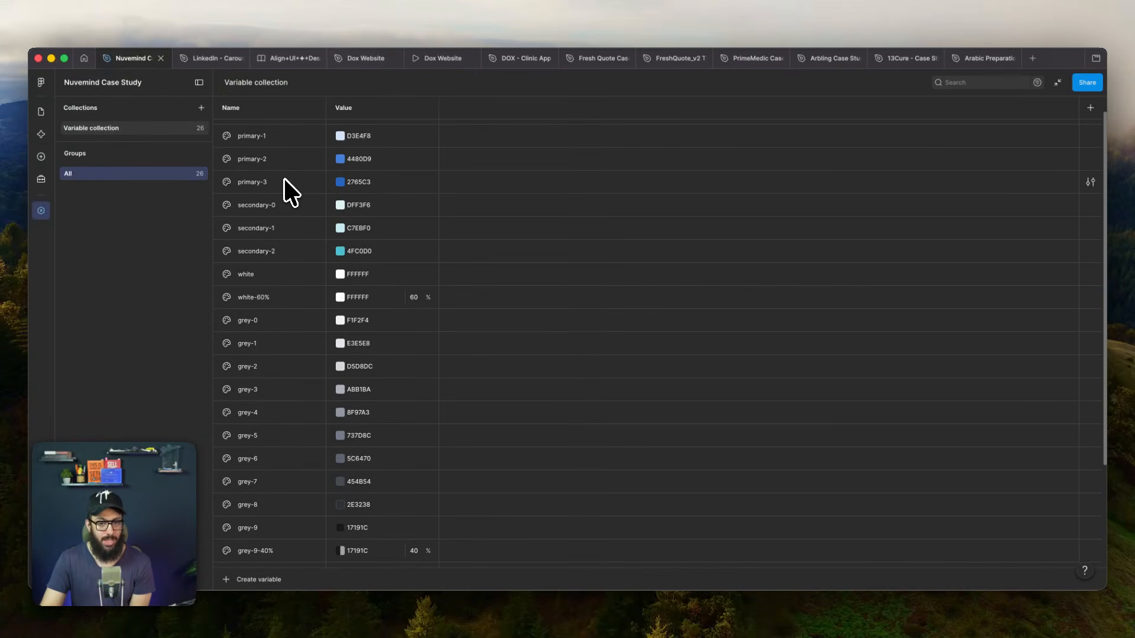
scroll(287, 180, "down", 3)
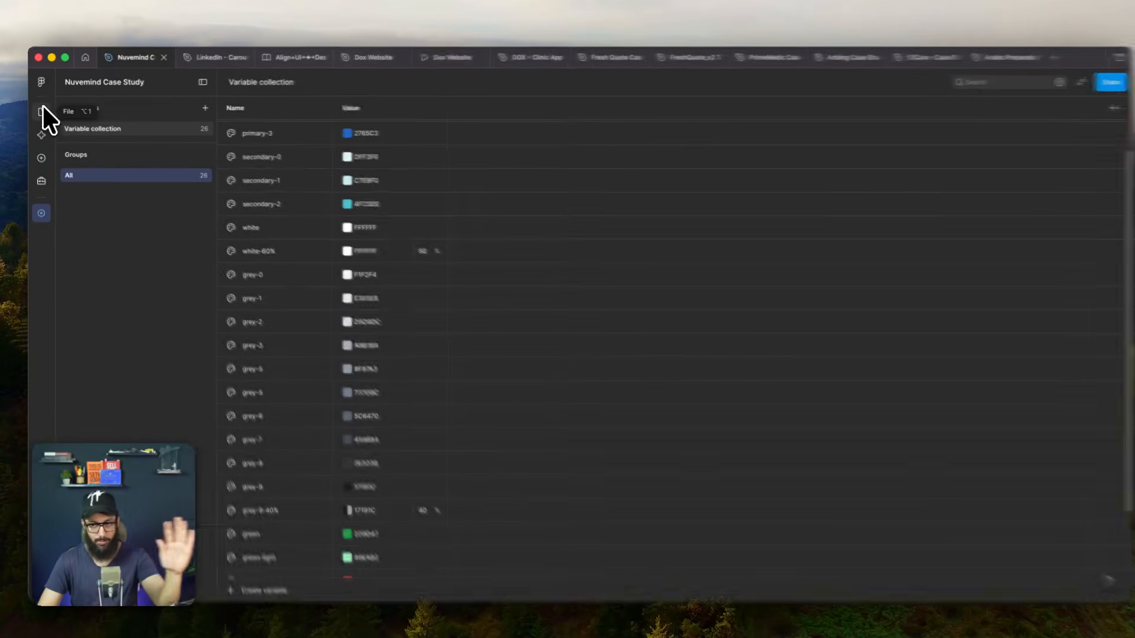
left_click(42, 109)
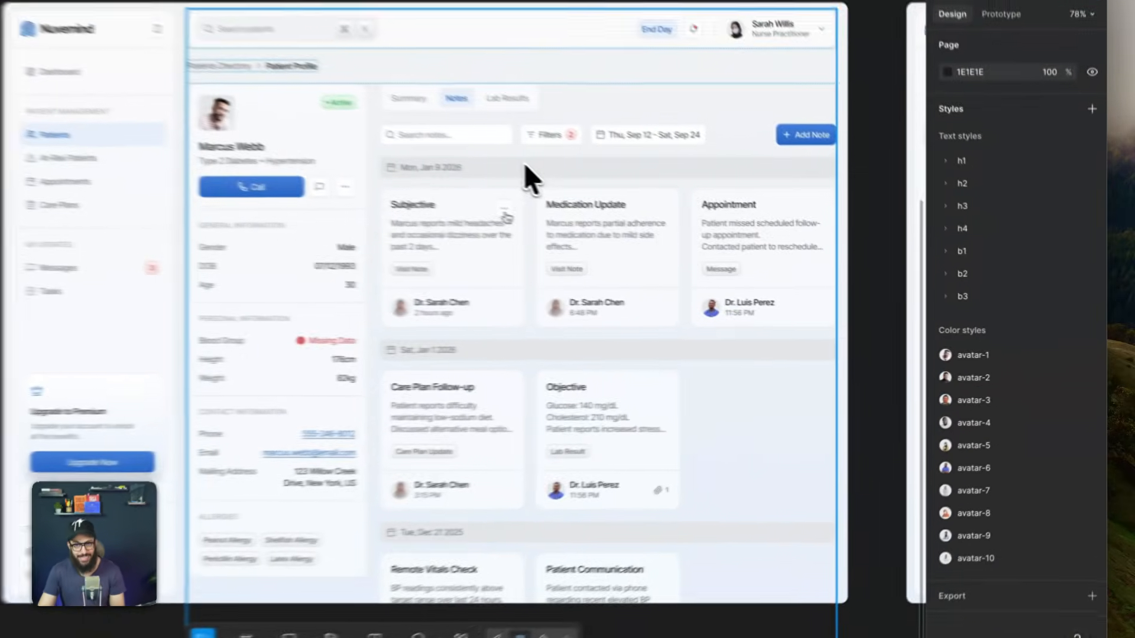
- Select the Mon, Jan 9 2026 timestamp bar and change its grey-1 colour variable to 434F60
left_click(672, 216)
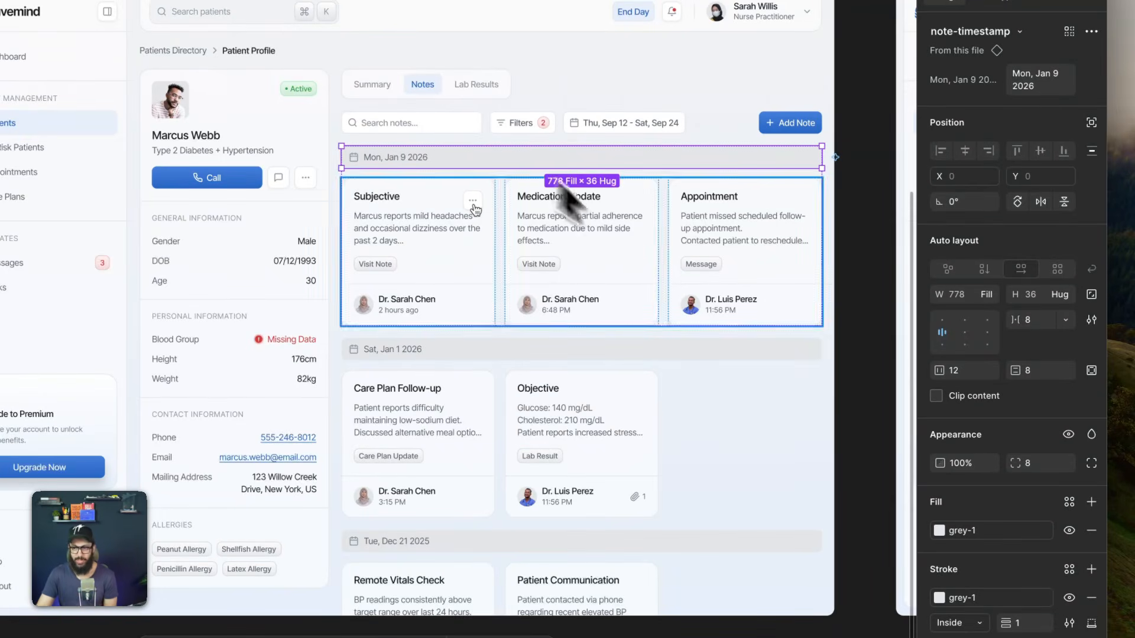
left_click(975, 526)
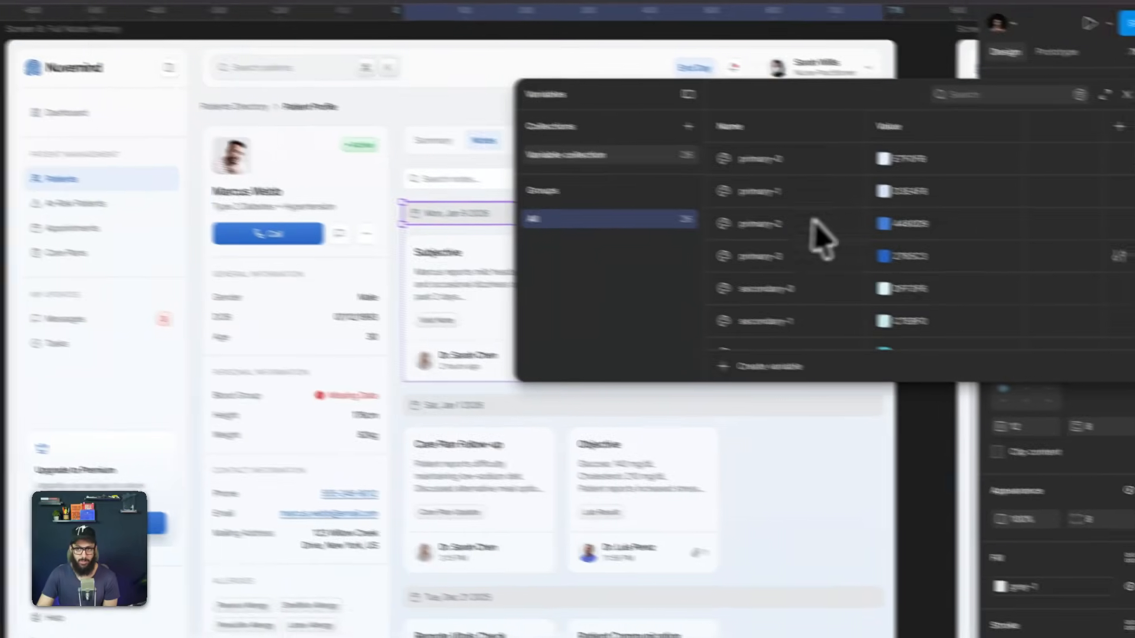
scroll(854, 283, "down", 5)
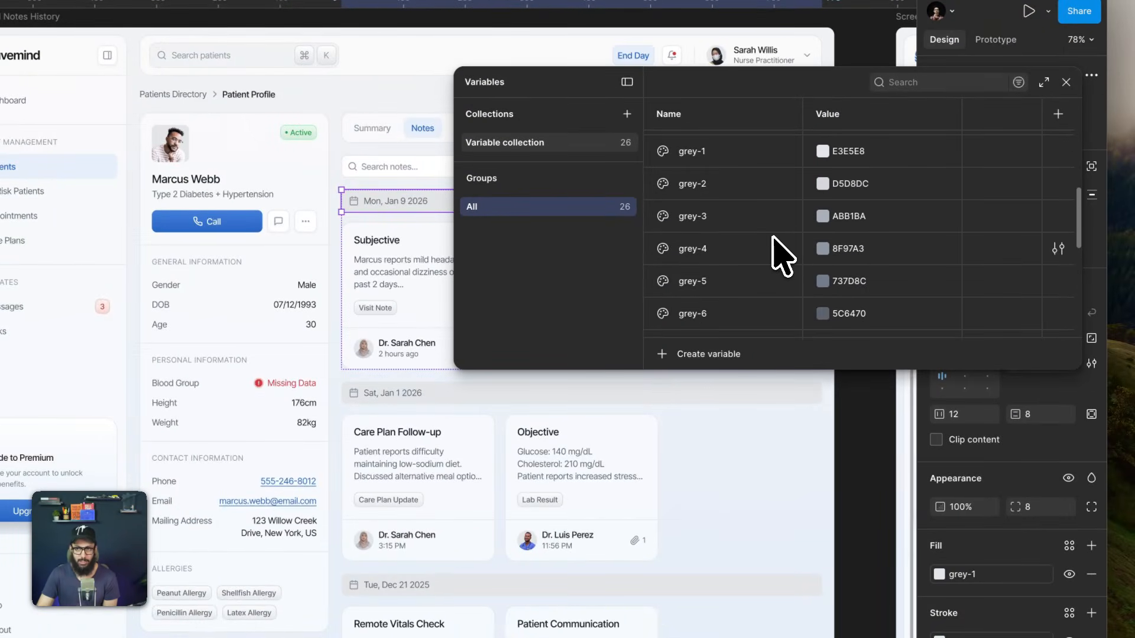
left_click(823, 151)
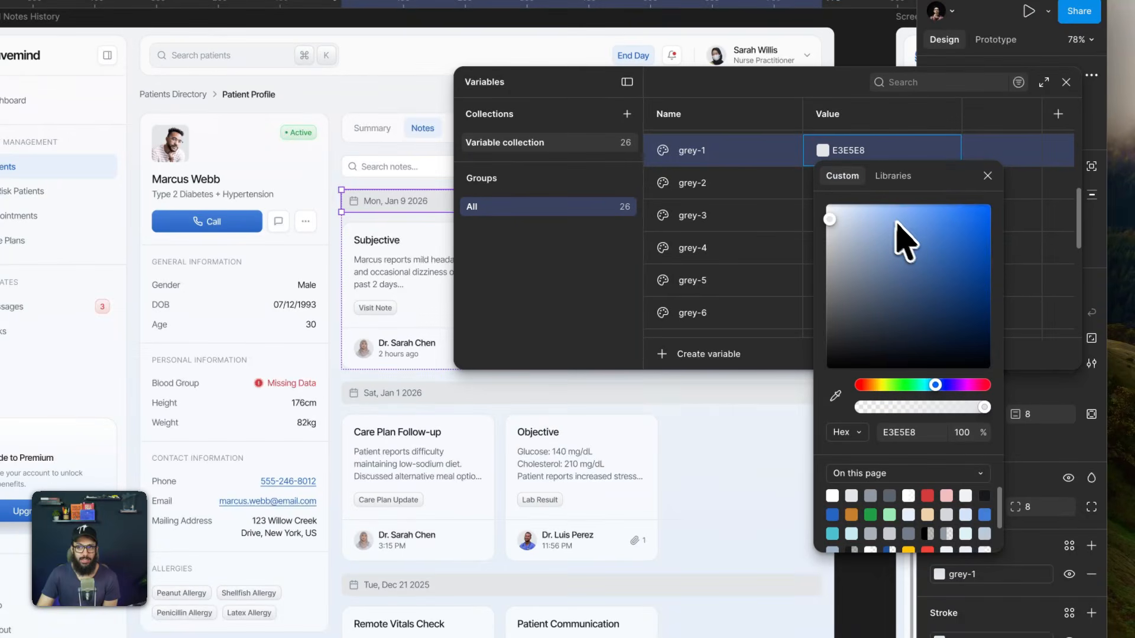
left_click(885, 285)
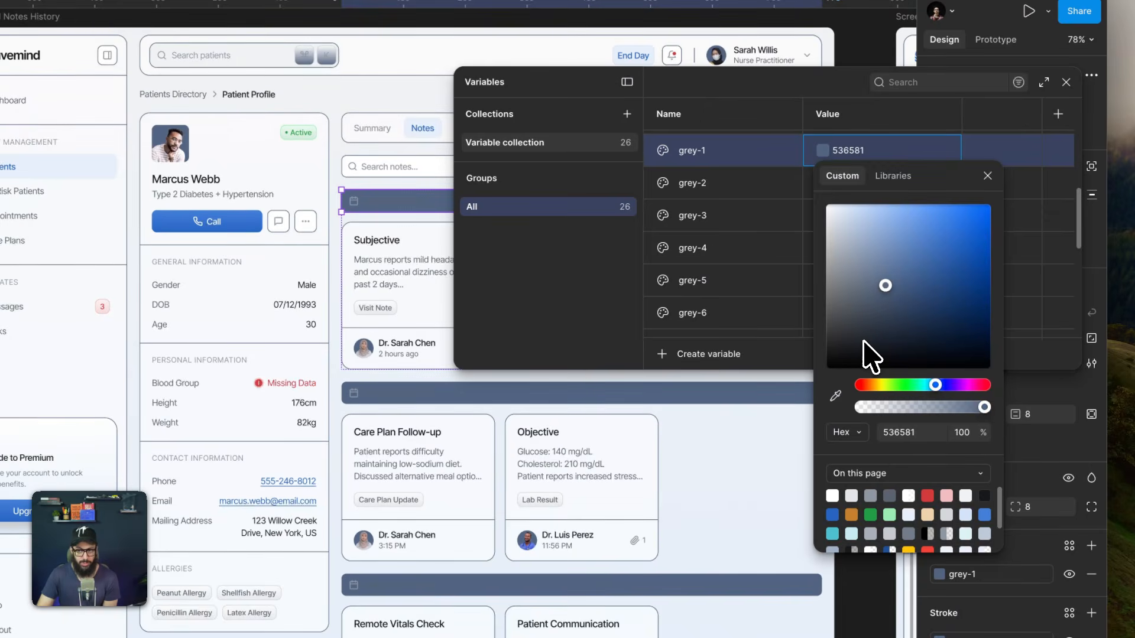
left_click_drag(867, 355, 866, 263)
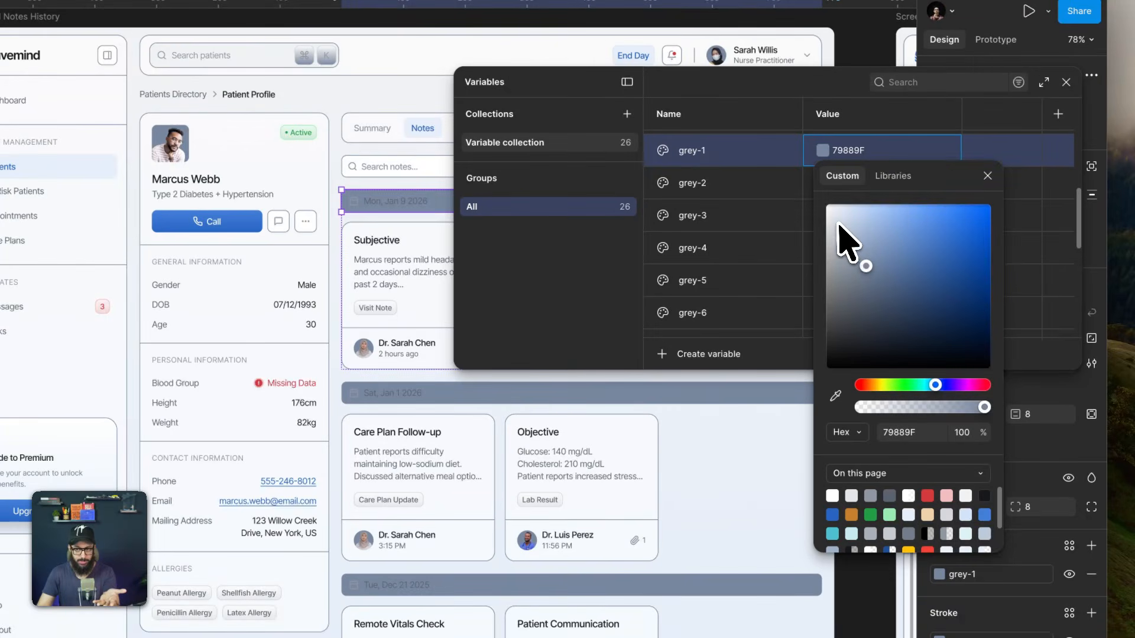
left_click(877, 308)
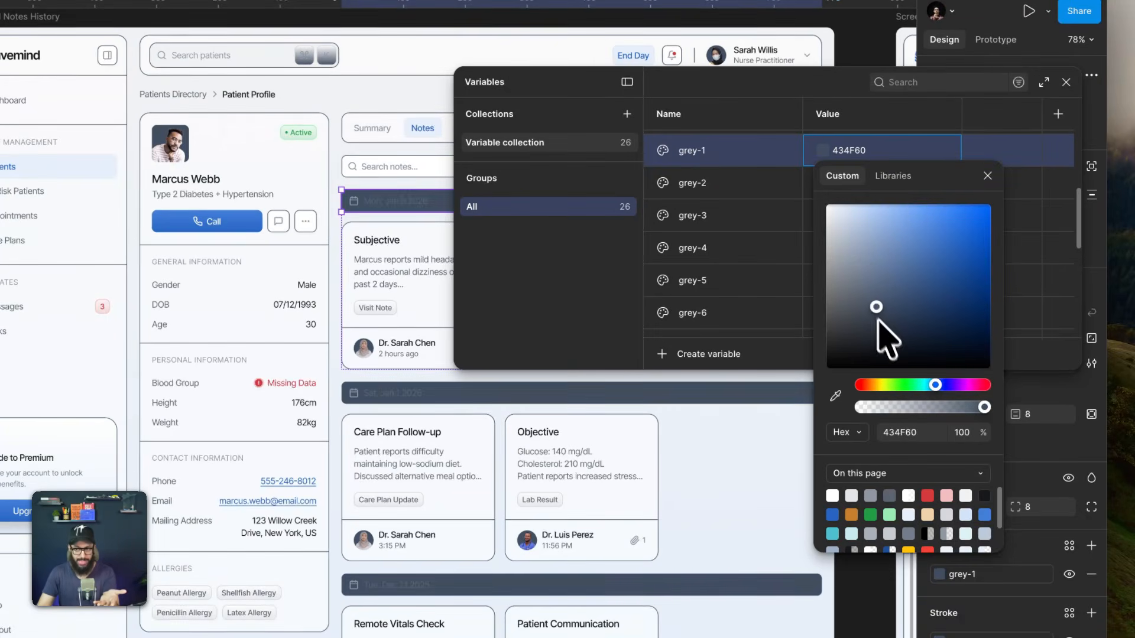
- Try the grey-1 variable at 10% opacity, and reduce the opacity to 5%
left_click(978, 433)
left_click_drag(975, 435, 822, 438)
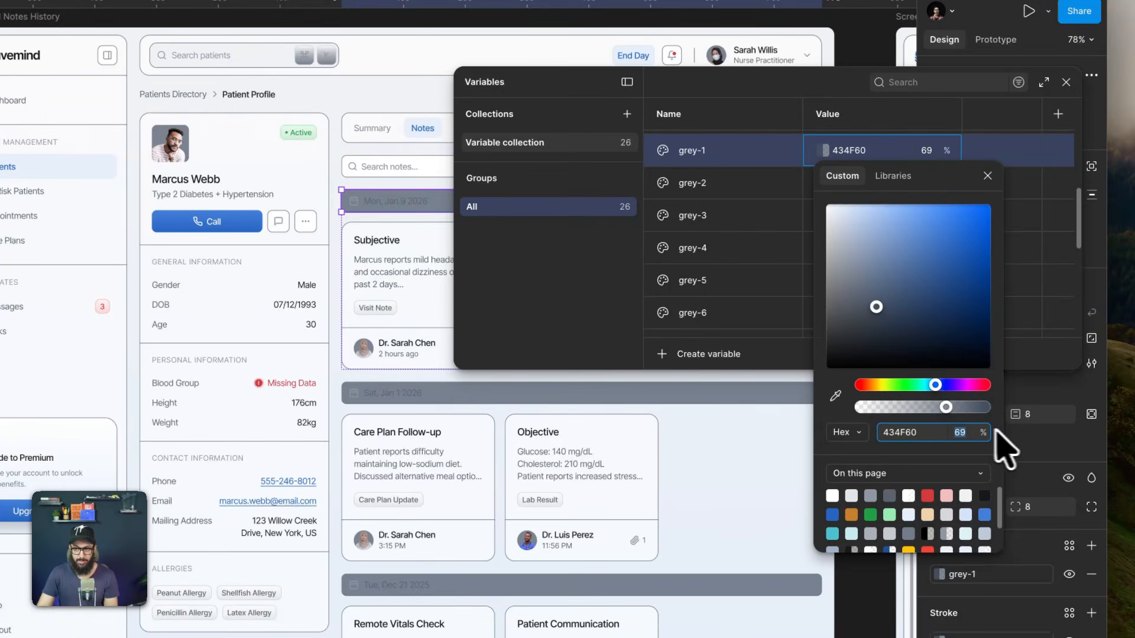
type("10")
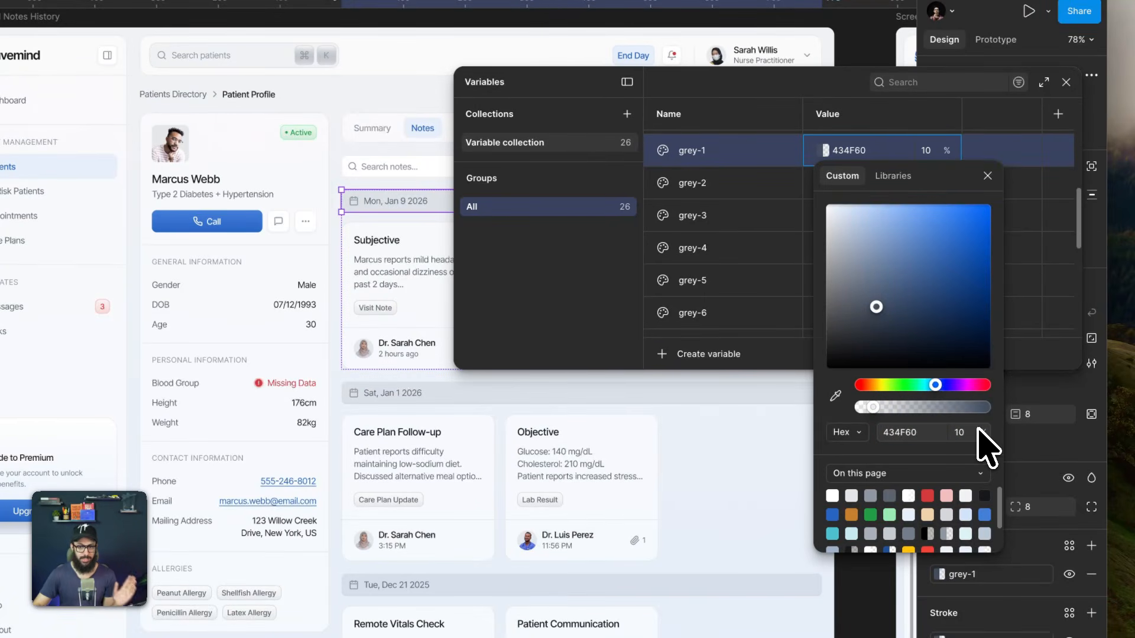
left_click(957, 432)
type("5")
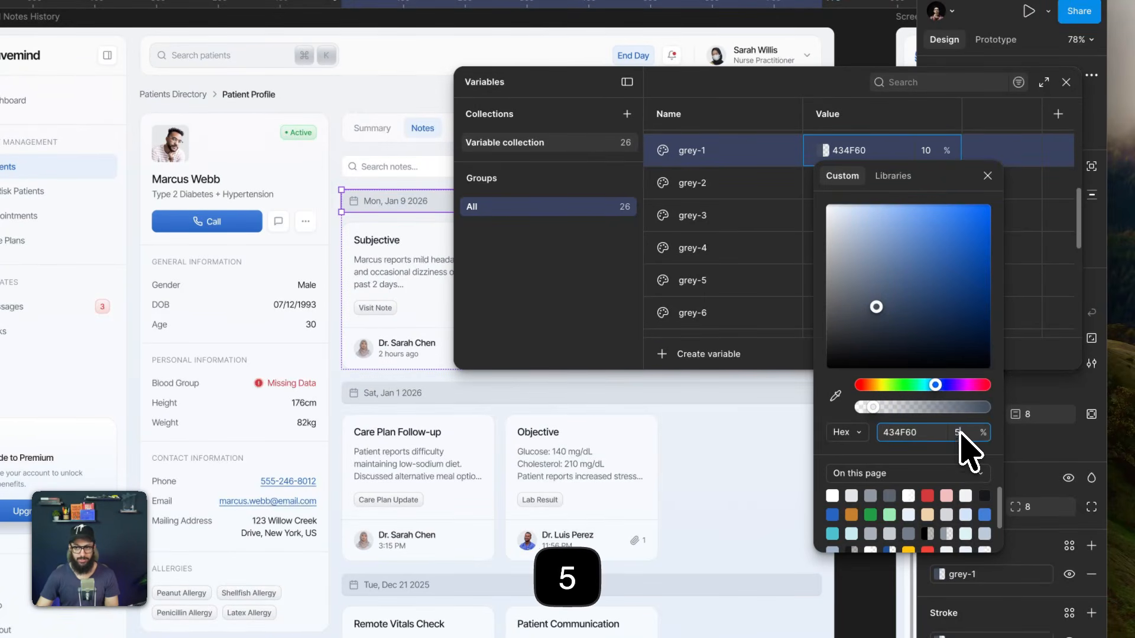
key("Tab")
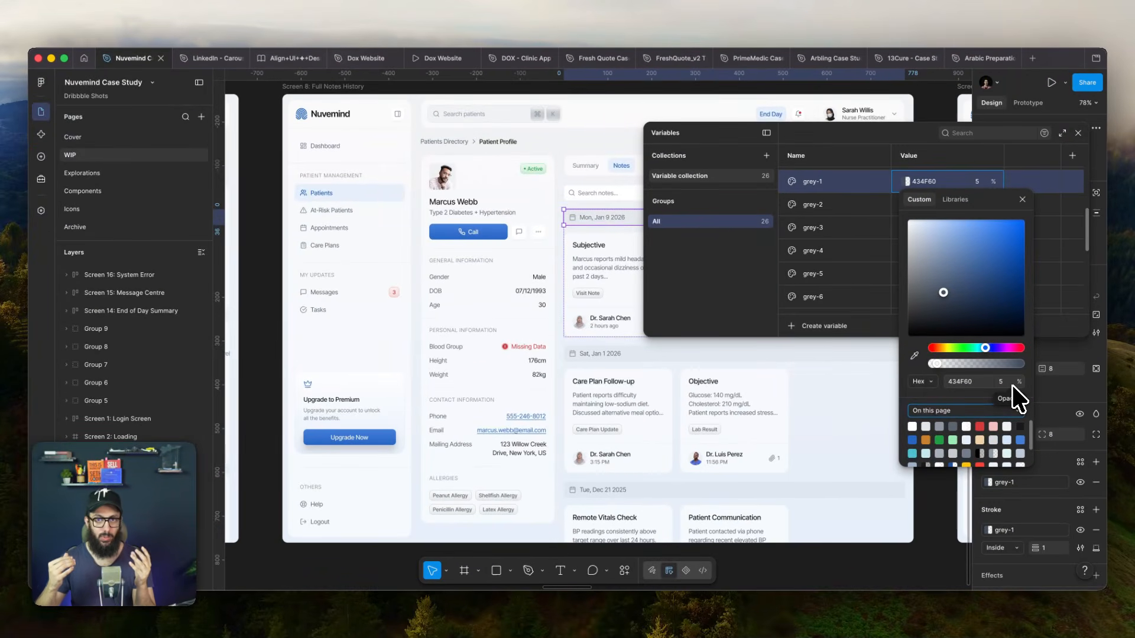
key("ctrl+a")
key("a")
mouse_move(540, 256)
left_mouse_down()
mouse_move(526, 154)
mouse_move(546, 127)
left_mouse_up()
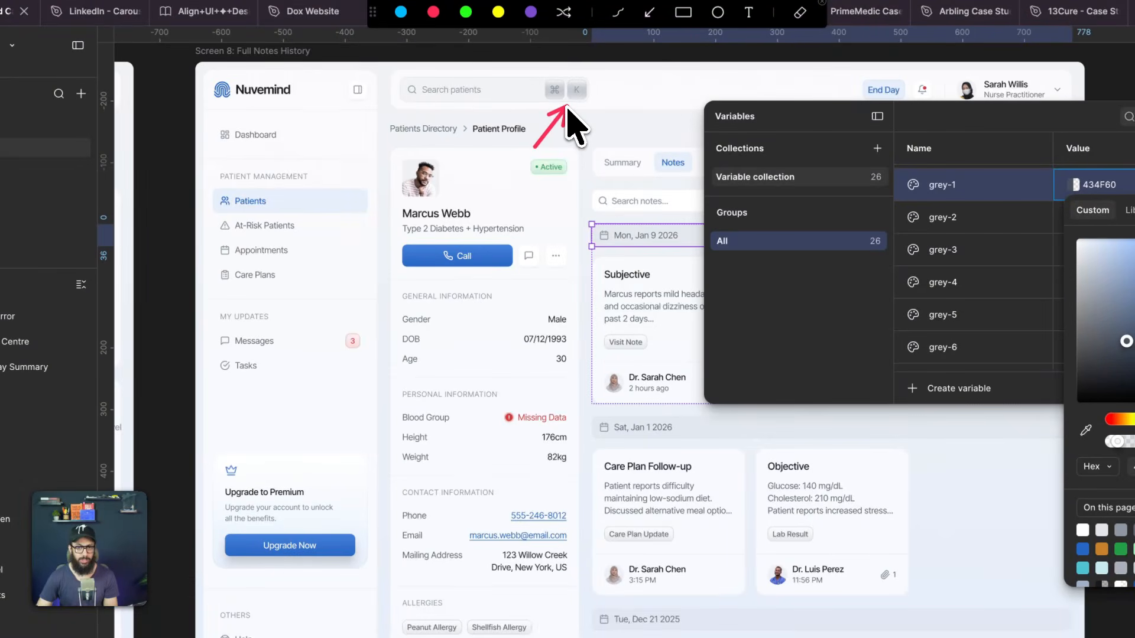
key("Escape")
- Change the grey-1 variable's colour to 0D4CAA and set its opacity to 100%
left_click_drag(972, 244, 977, 232)
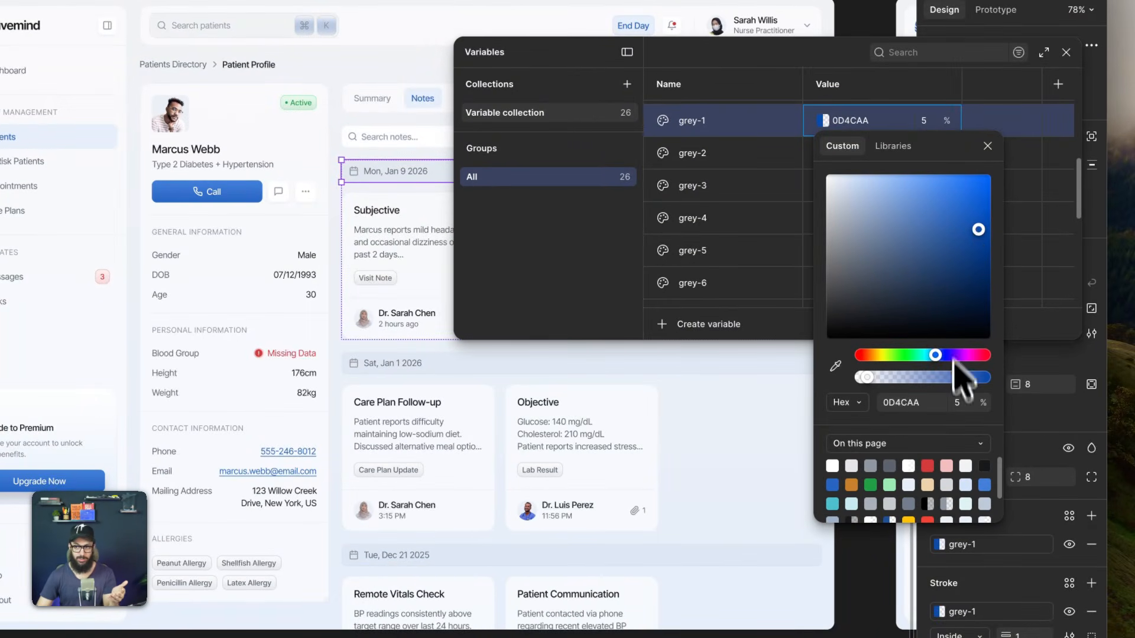
left_click(958, 400)
type("100")
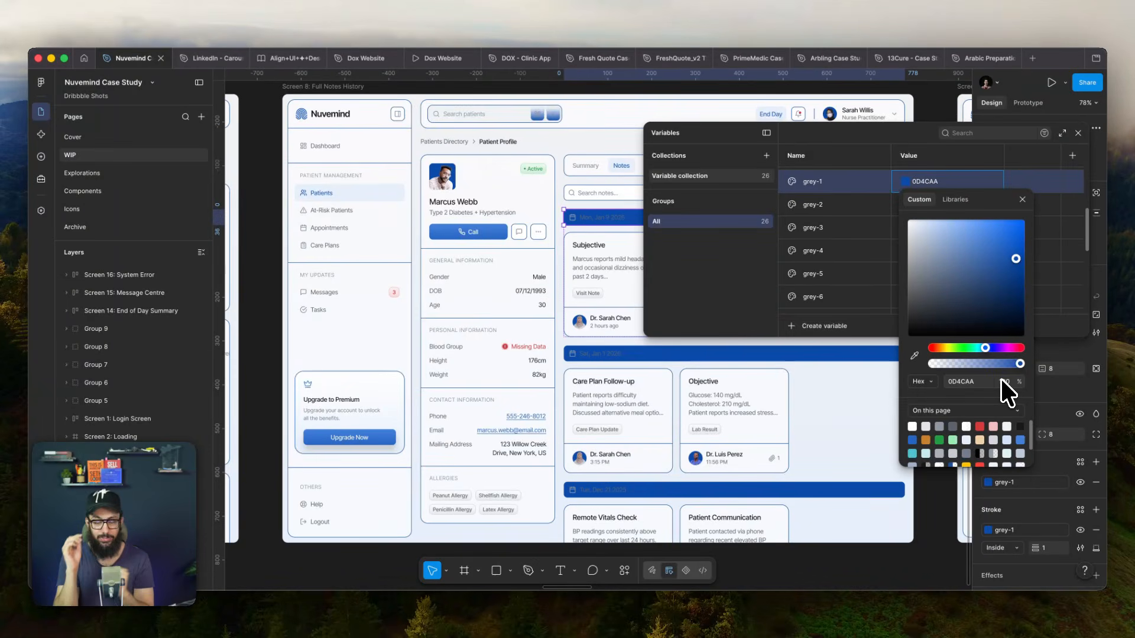
- Close the colour editor and undo all the colour and opacity changes made to the grey-1 variable
key("super+z")
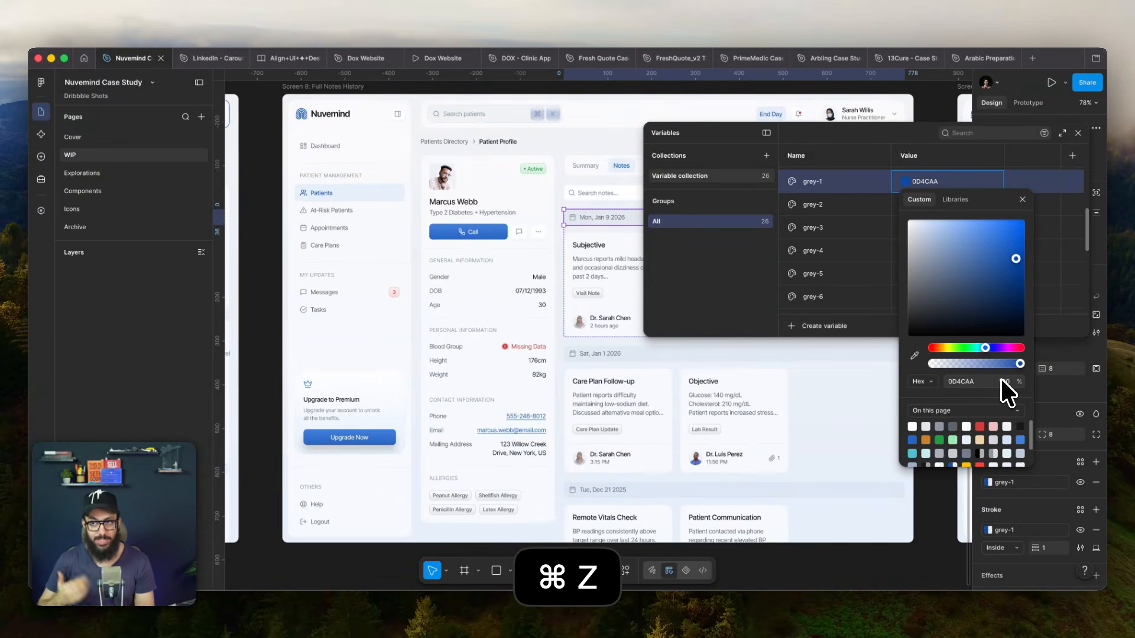
key("Escape")
key("super+z")
key("super+z")
key("super+z")
key("super+z")
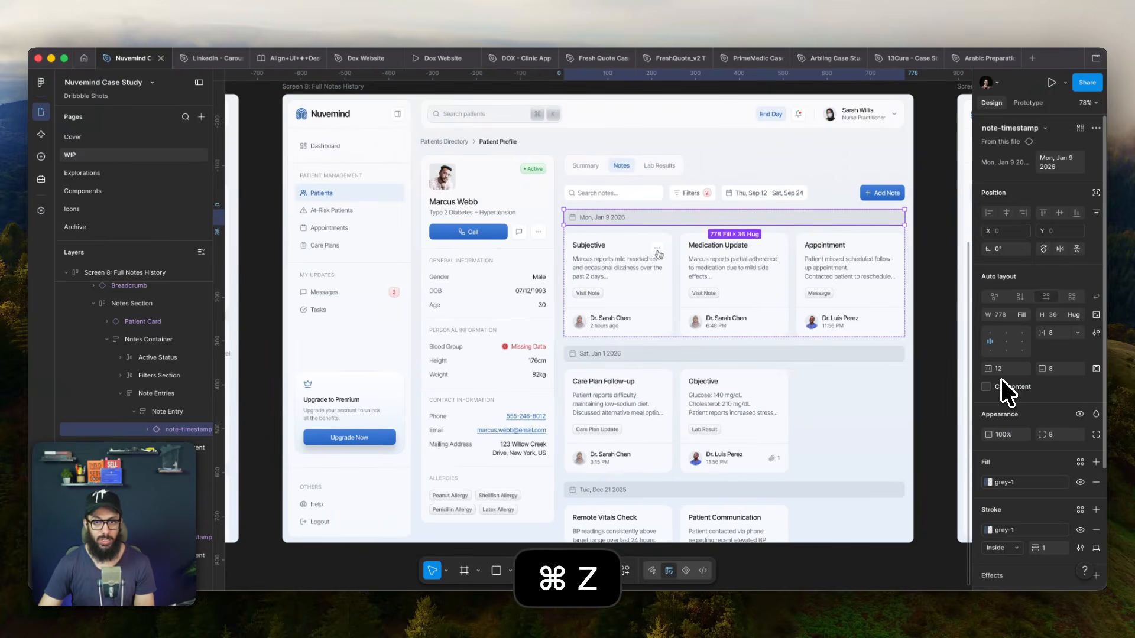
key("super+z")
key("super+z")
key("super+z")
key("super+z")
key("super+z")
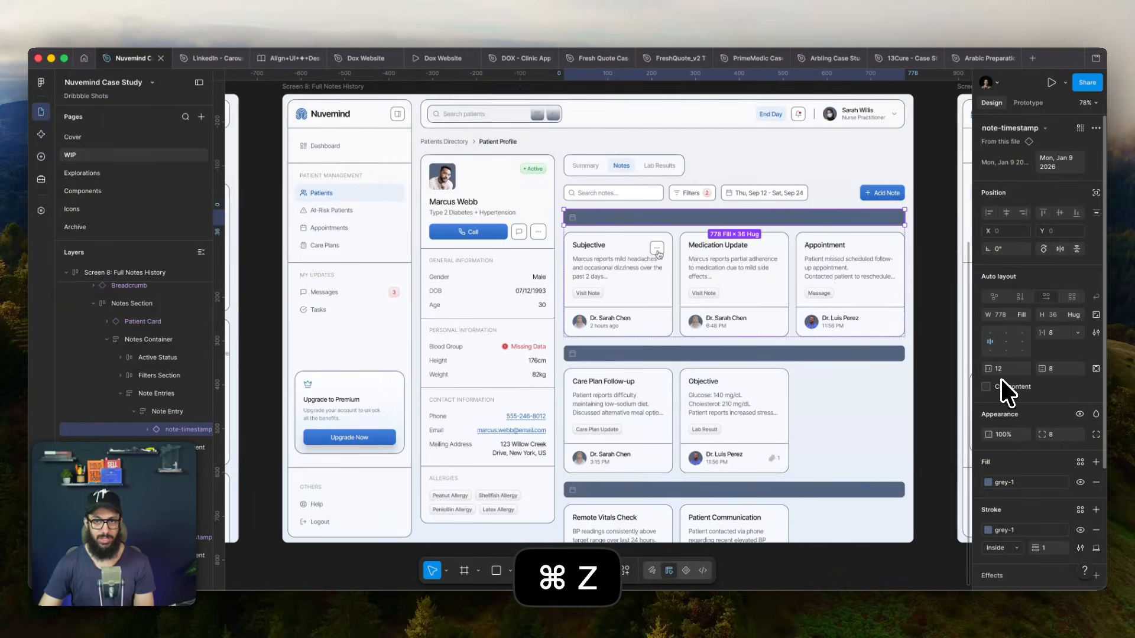
key("super+z")
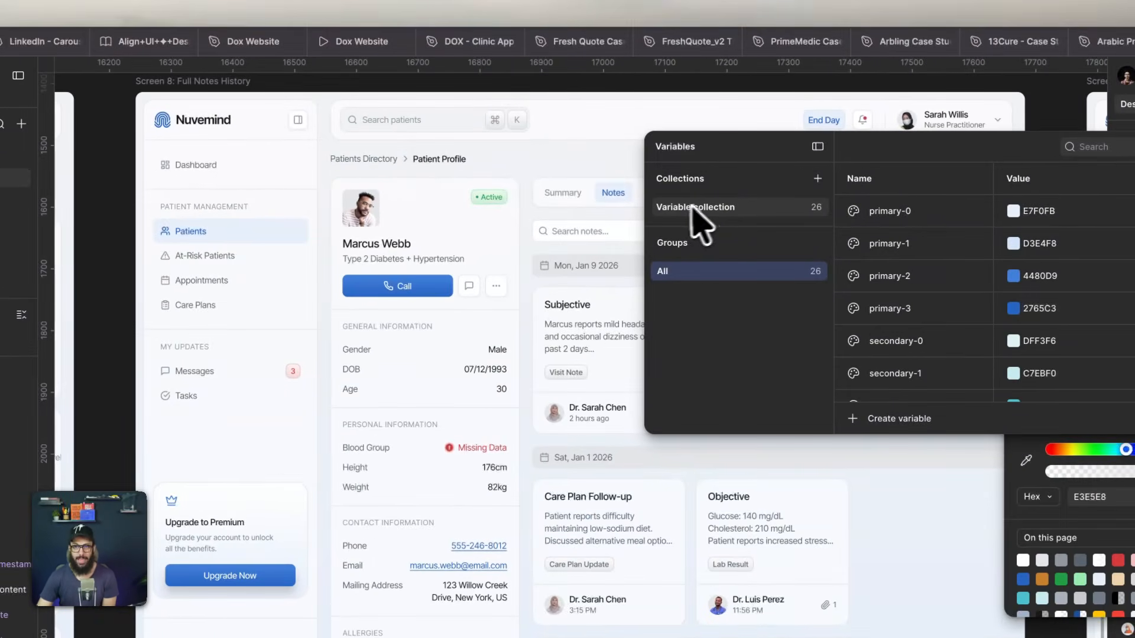
- Rename the existing variable collection to Primitives
double_click(677, 208)
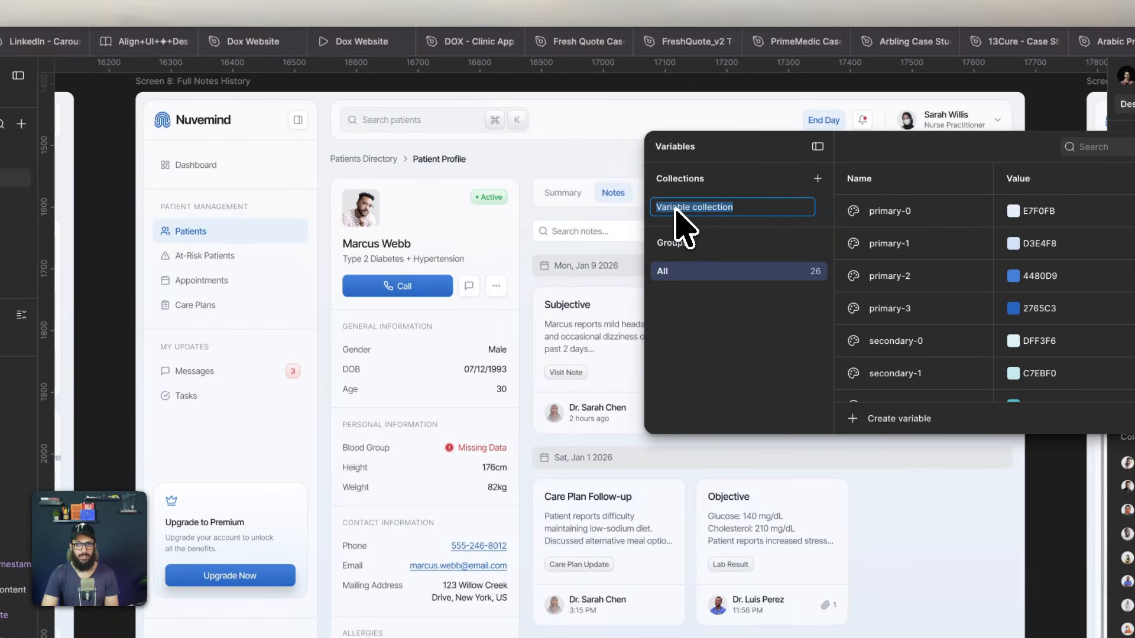
type("P")
key("BackSpace")
type("rimitives")
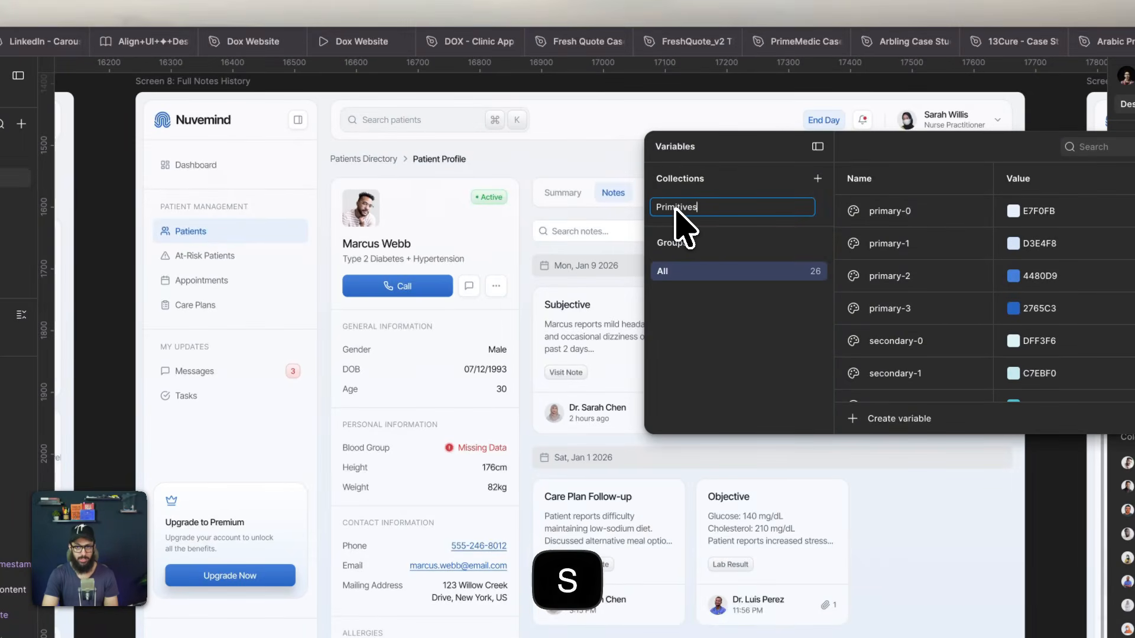
key("Return")
- Add a second variable collection named Semantic and create a colour variable in it
left_click(818, 178)
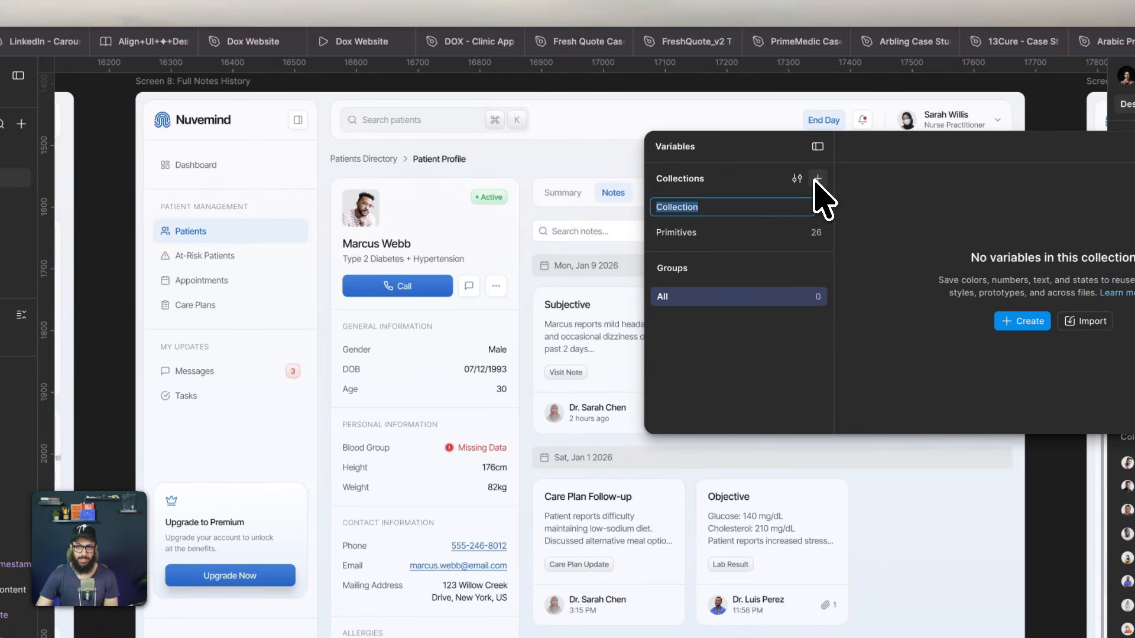
type("Semantic")
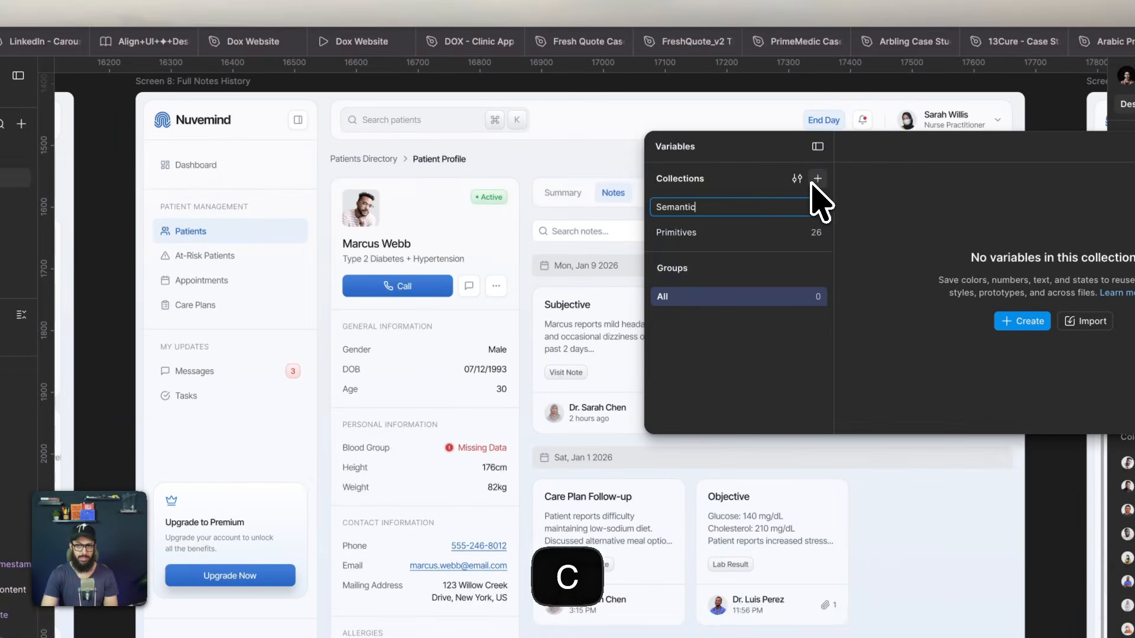
key("Return")
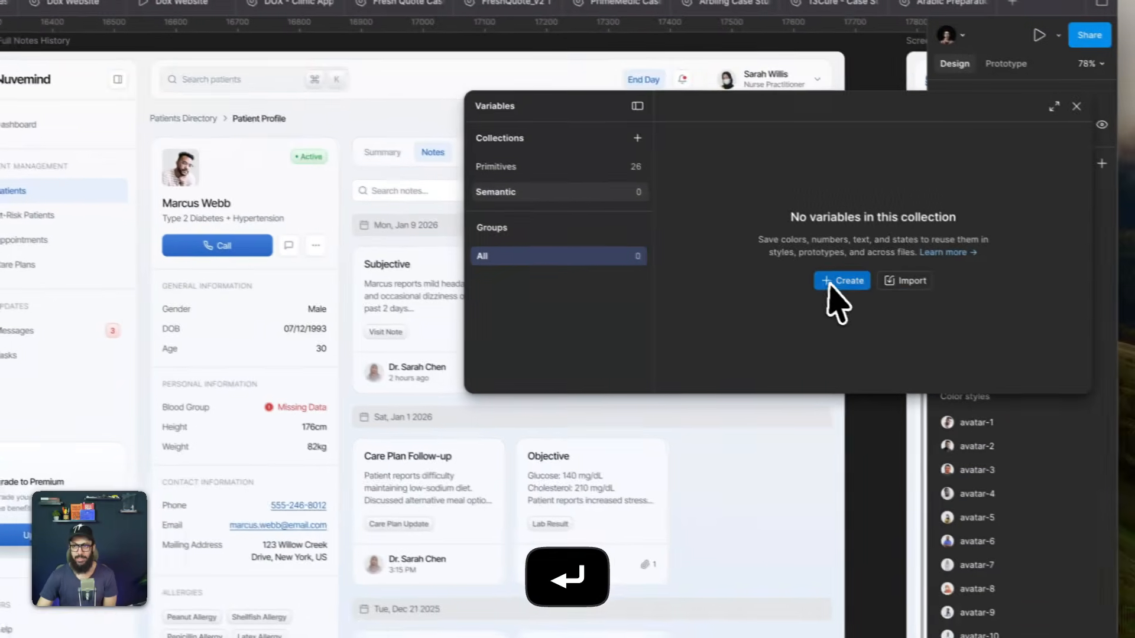
left_click(831, 282)
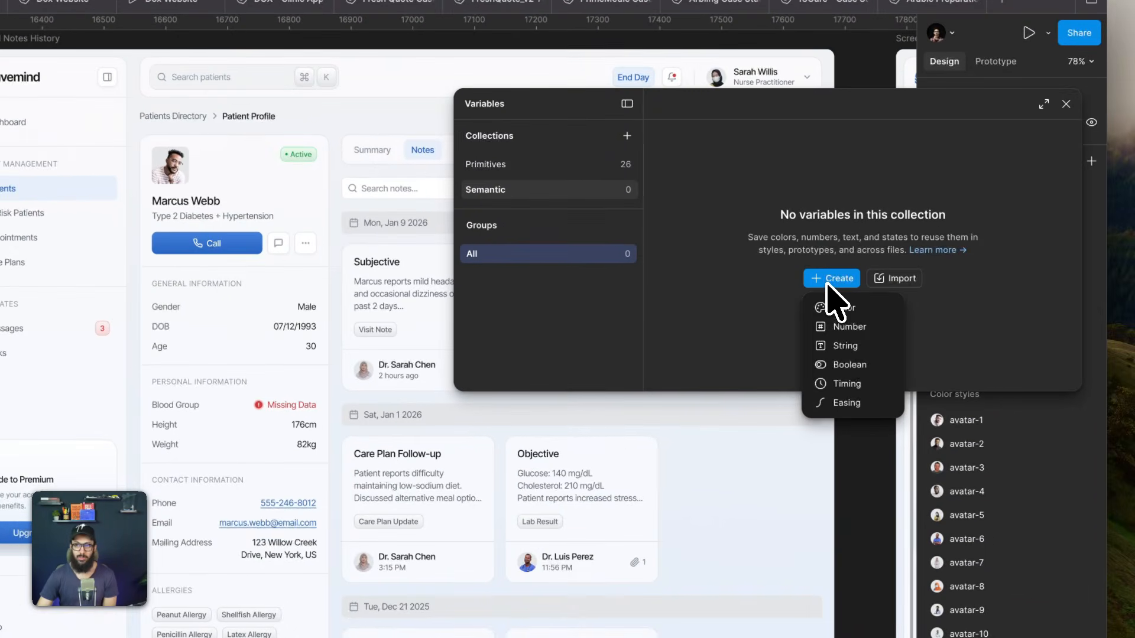
left_click(845, 305)
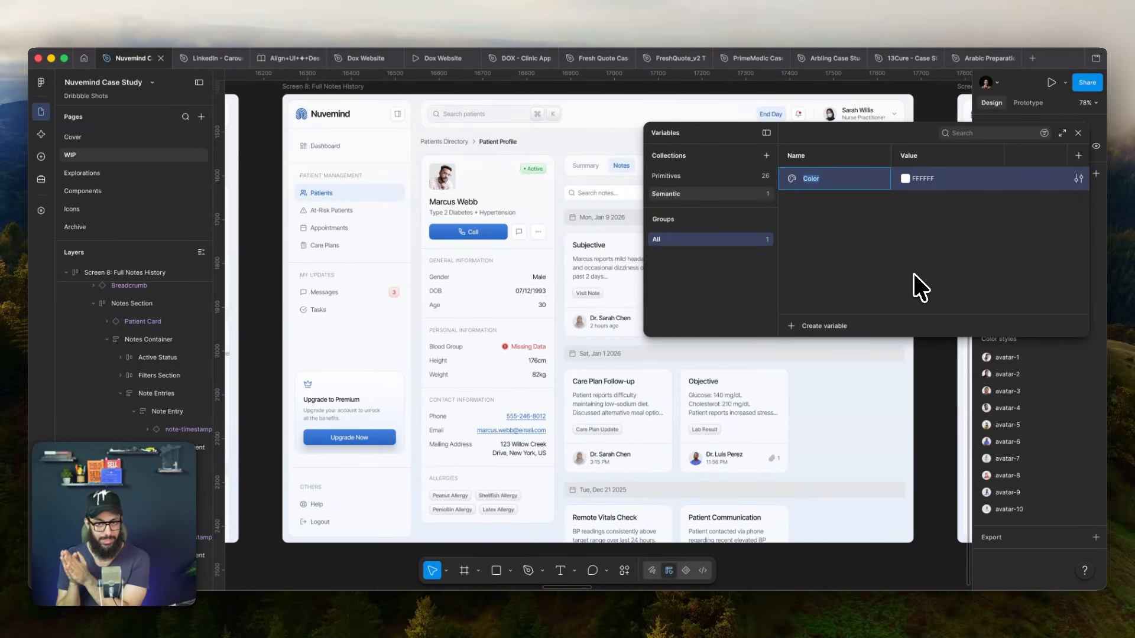
- Leave the variables and examine the fill assigned to the Subjective note card under Mon, Jan 9 2026
key("Escape")
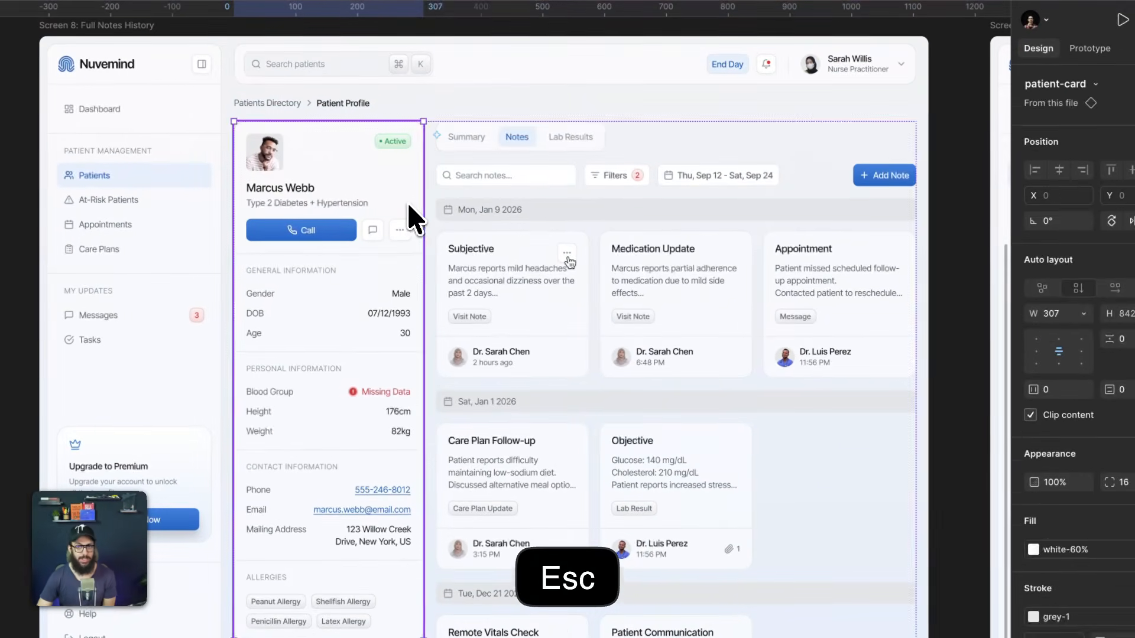
double_click(408, 204)
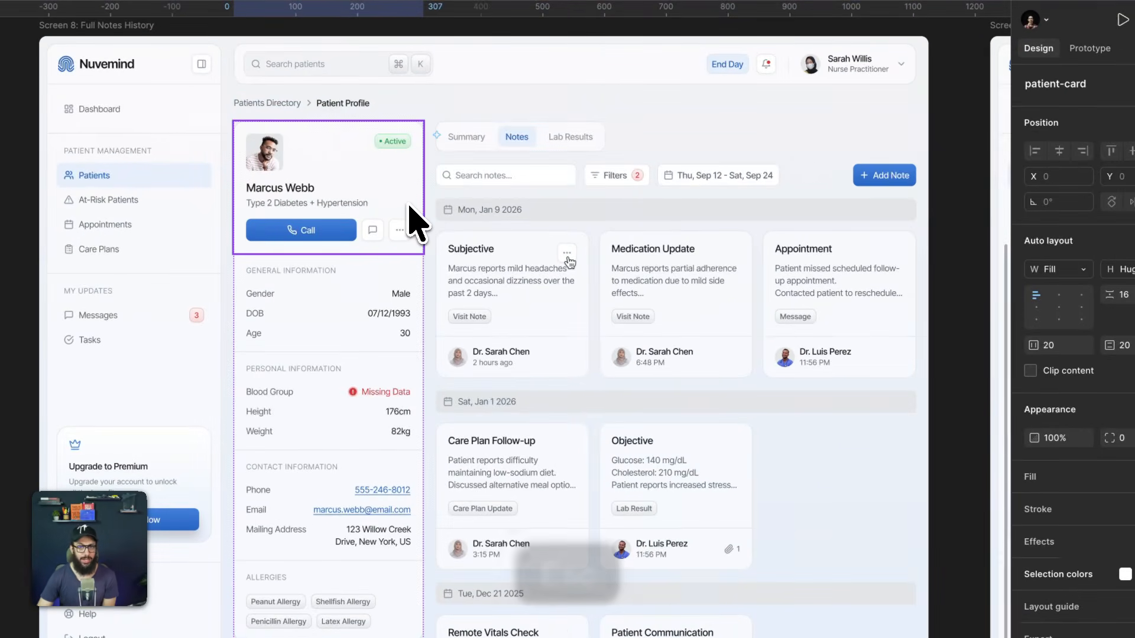
double_click(508, 319)
double_click(508, 319)
double_click(508, 320)
double_click(509, 334)
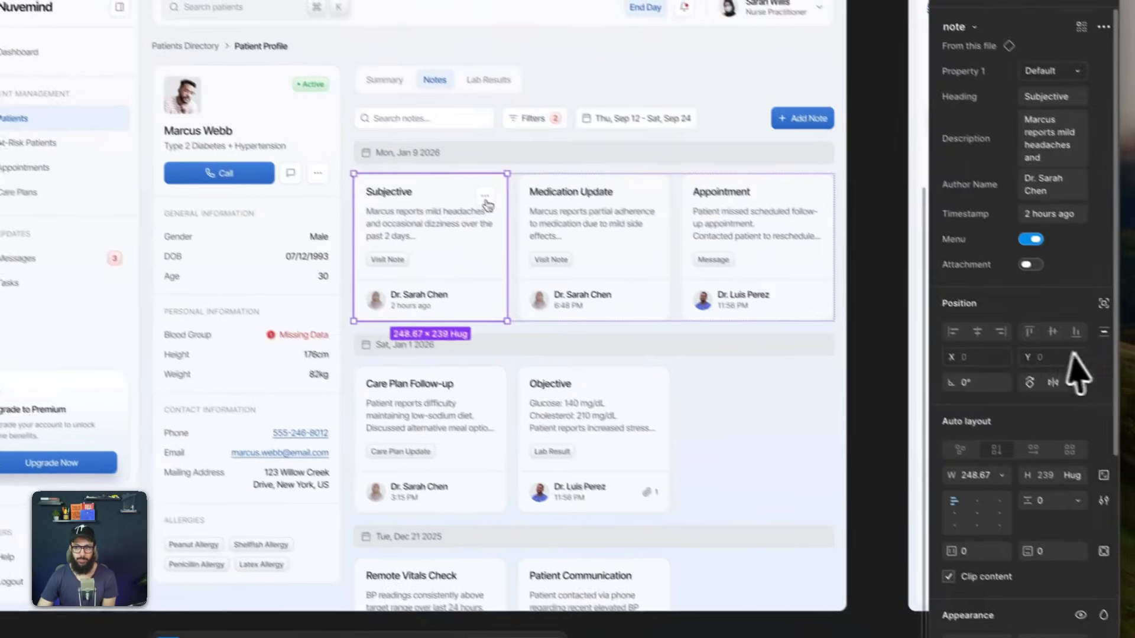
scroll(1077, 368, "down", 5)
left_click(1004, 408)
left_click(996, 408)
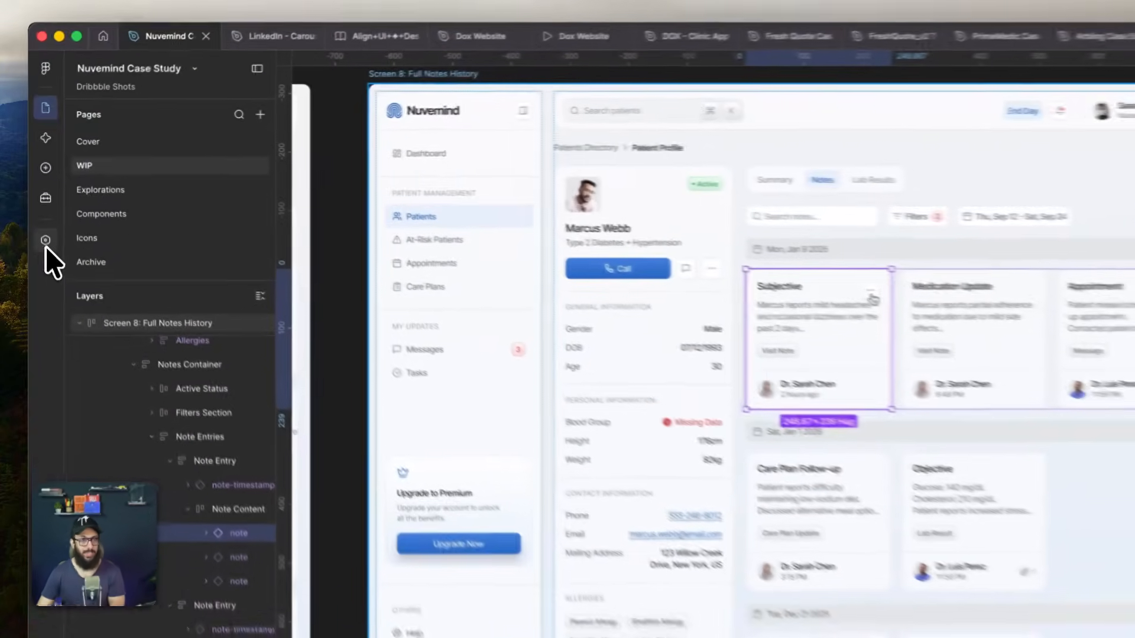
- Reopen the variables and rename the colour variable in the Semantic collection as bg-surface
left_click(45, 242)
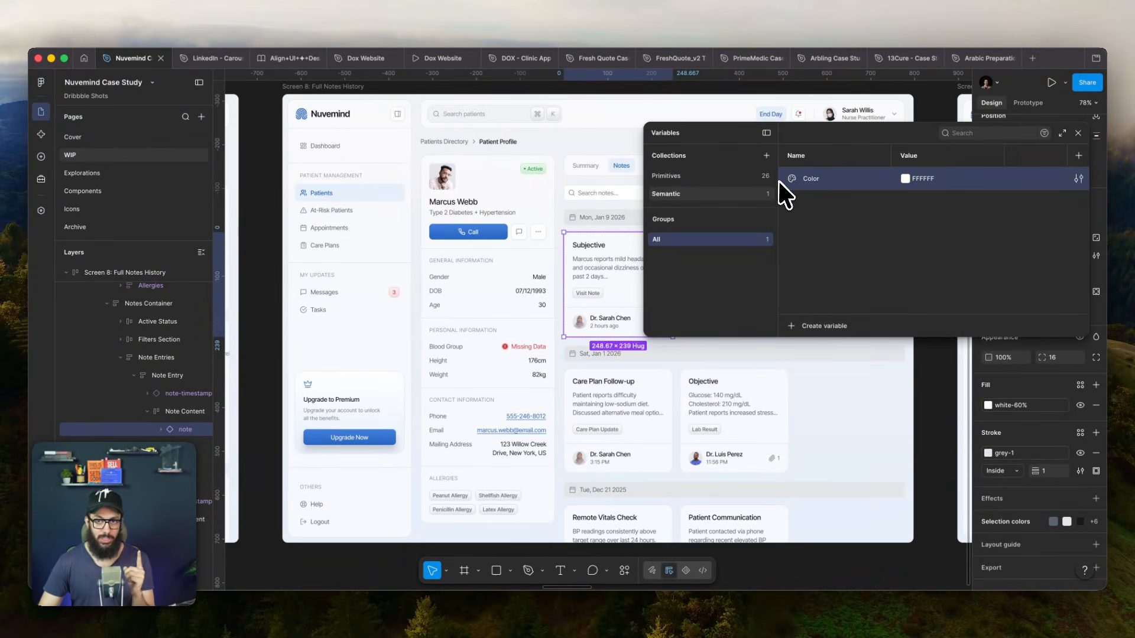
double_click(810, 178)
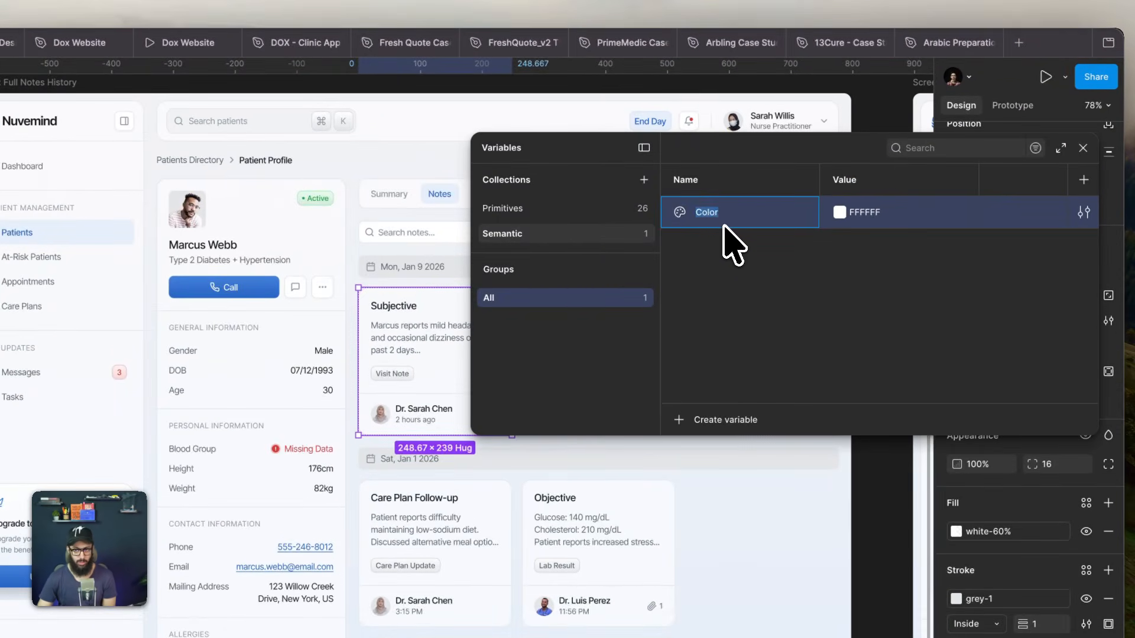
type("bg-")
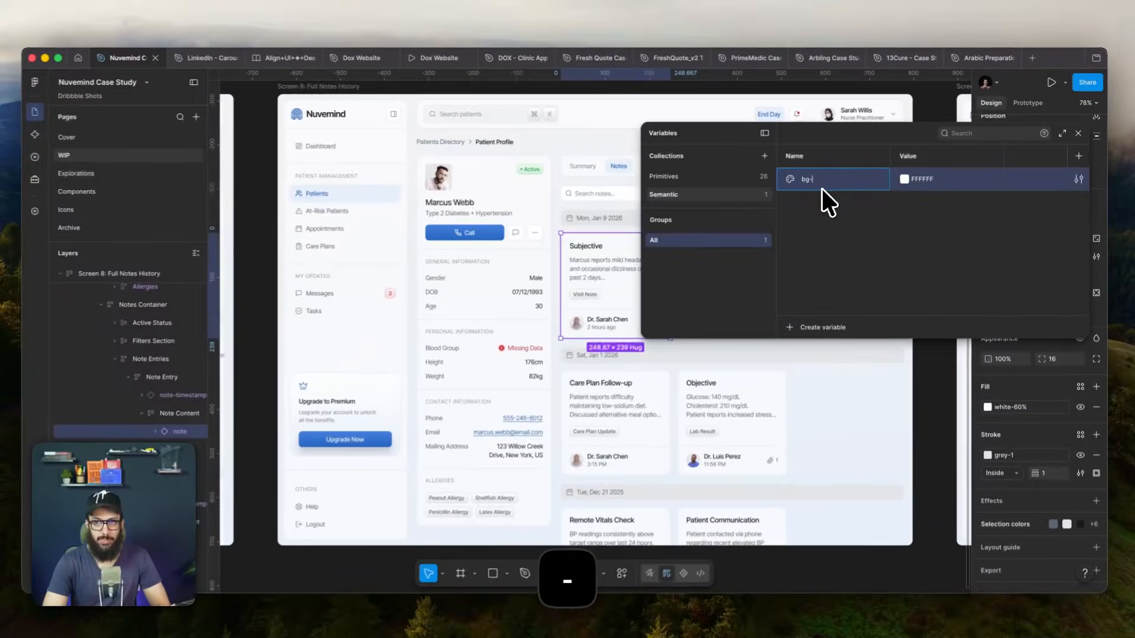
type("surface")
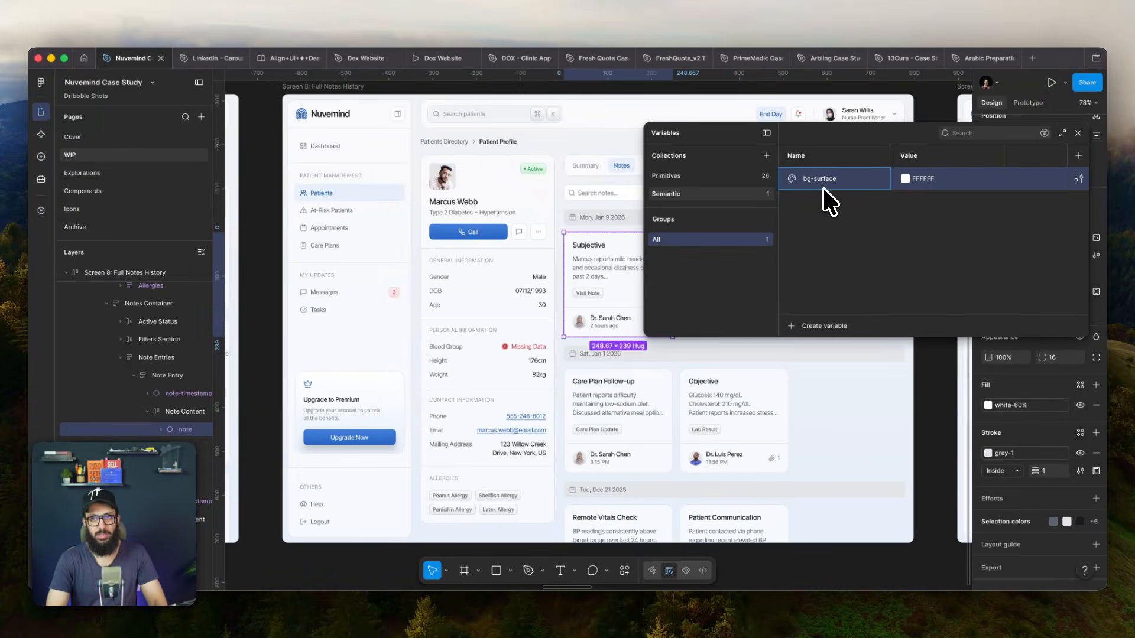
- Try bg-foreground as the Semantic variable's name, and restore the name bg-surface
key("alt+BackSpace")
type("foreground")
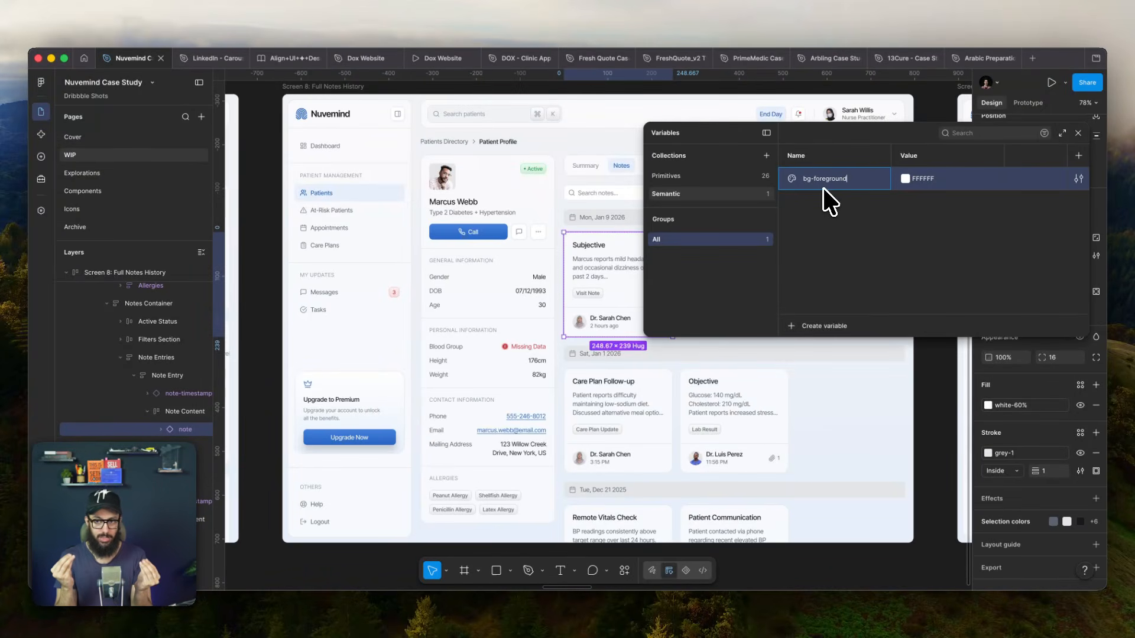
key("alt+BackSpace")
type("surface")
key("Return")
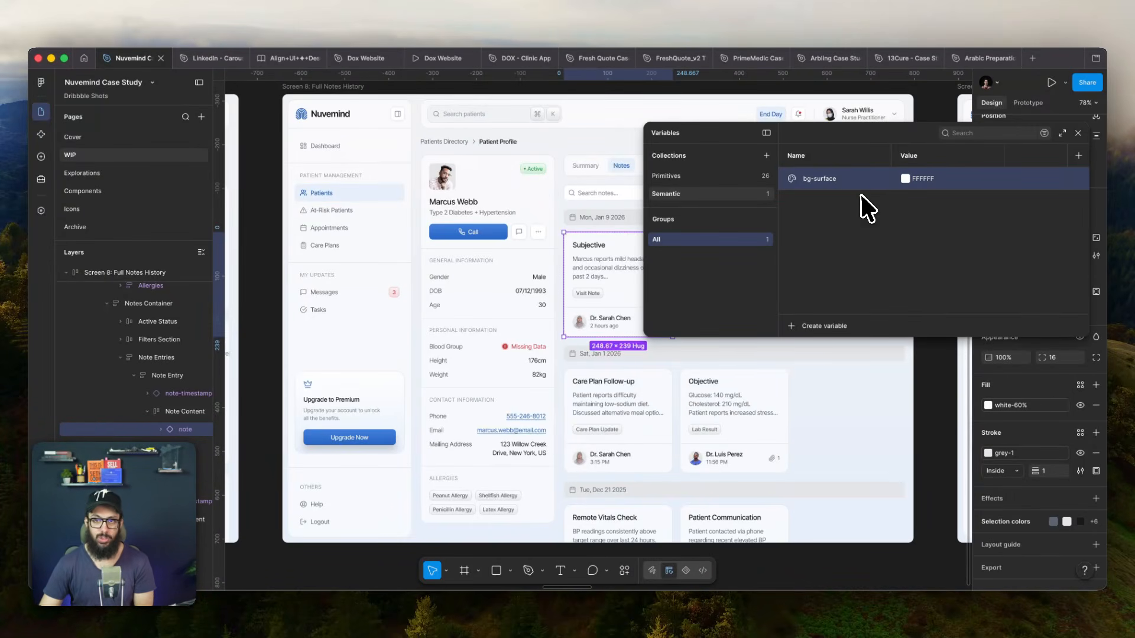
- Link the bg-surface variable's value to the white-60% colour from the Primitives collection
left_click(913, 180)
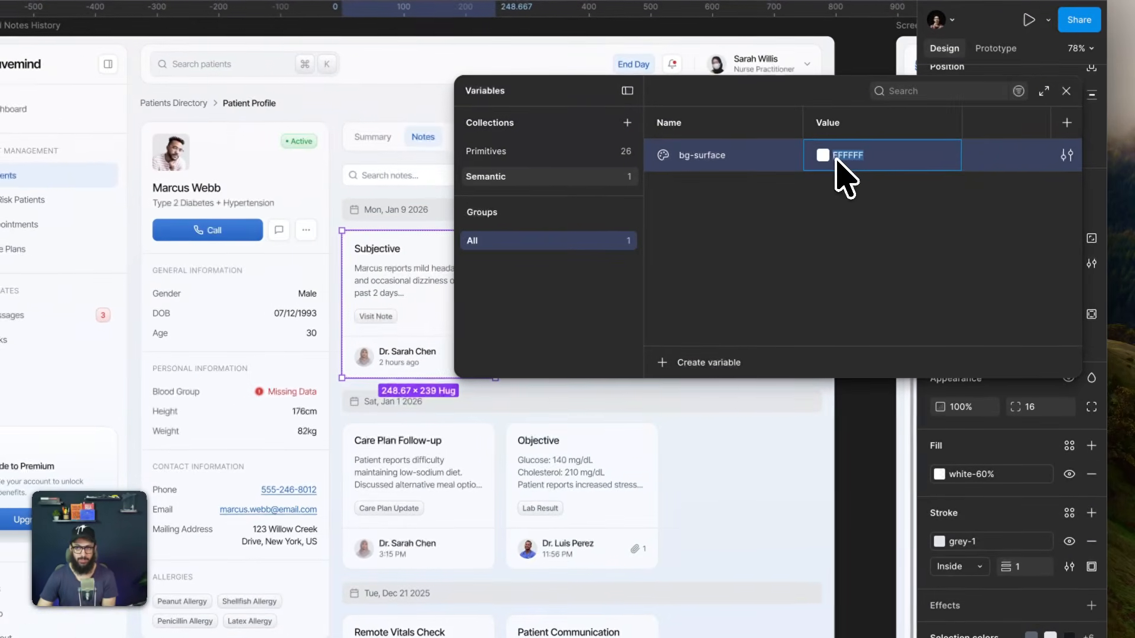
left_click(827, 158)
left_click(891, 181)
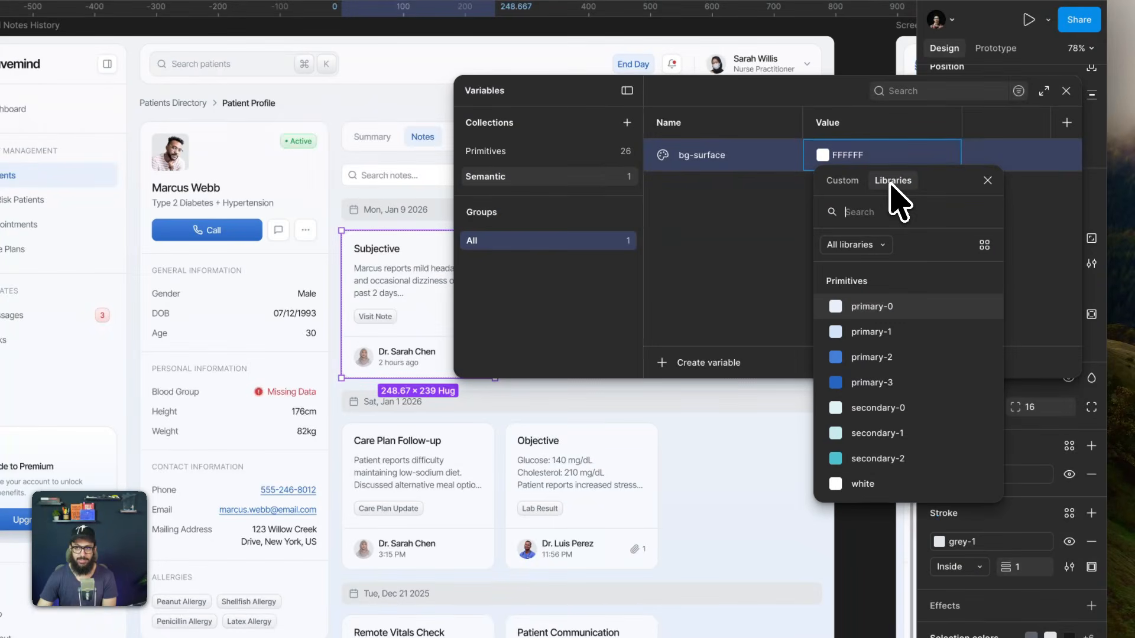
scroll(907, 417, "down", 3)
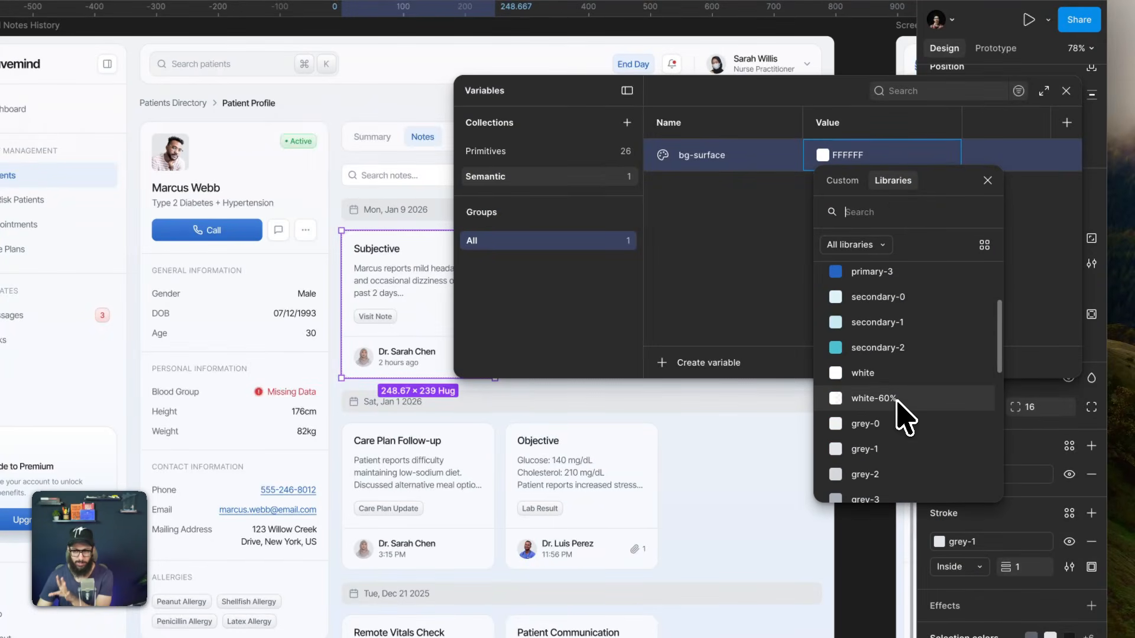
left_click(899, 402)
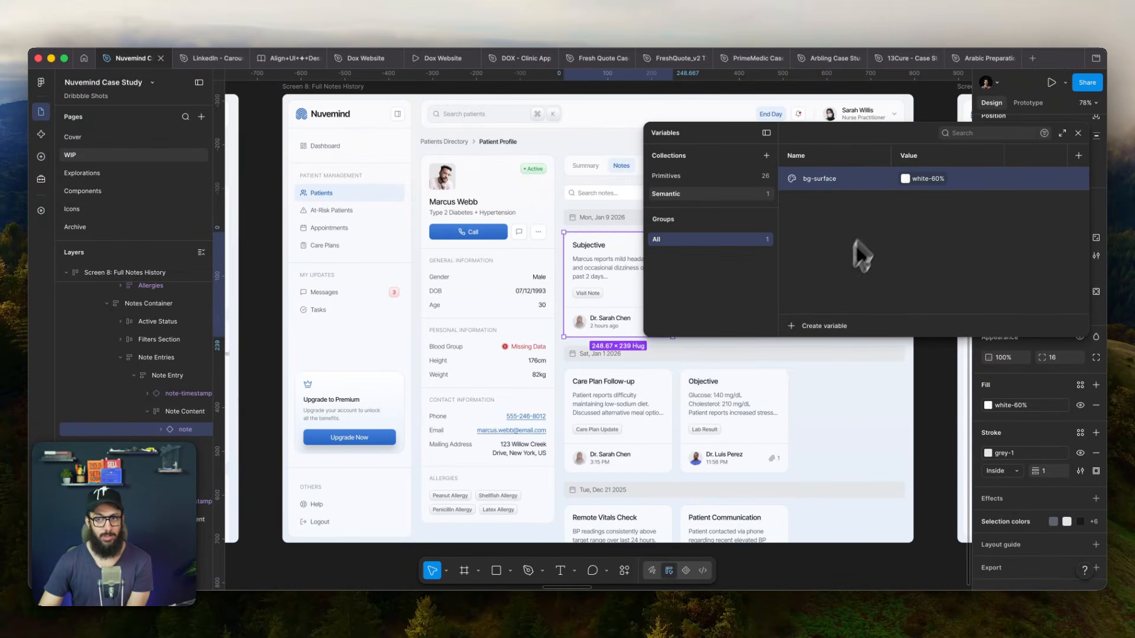
- Create a second colour variable in the Semantic collection and name it bg-primary-faded
left_click(811, 326)
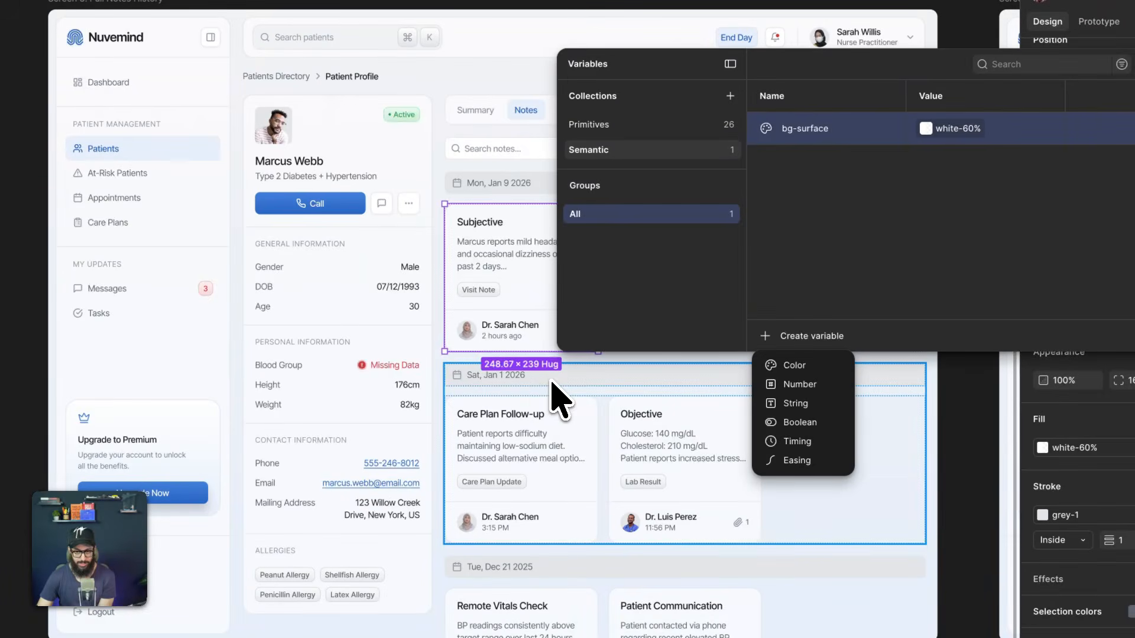
left_click(793, 367)
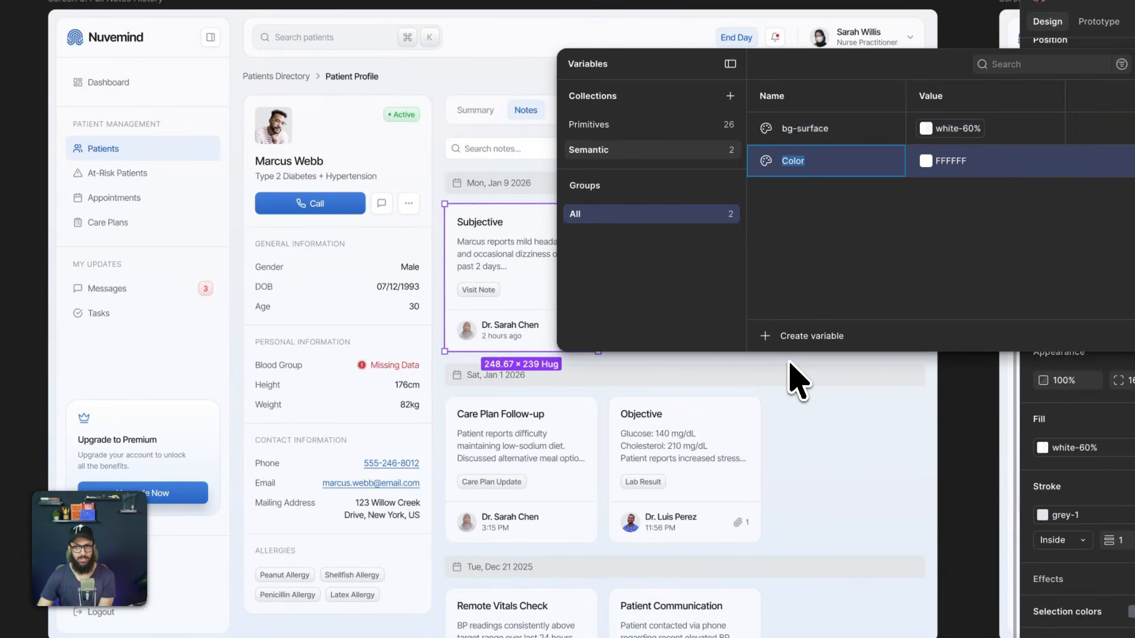
type("bg-")
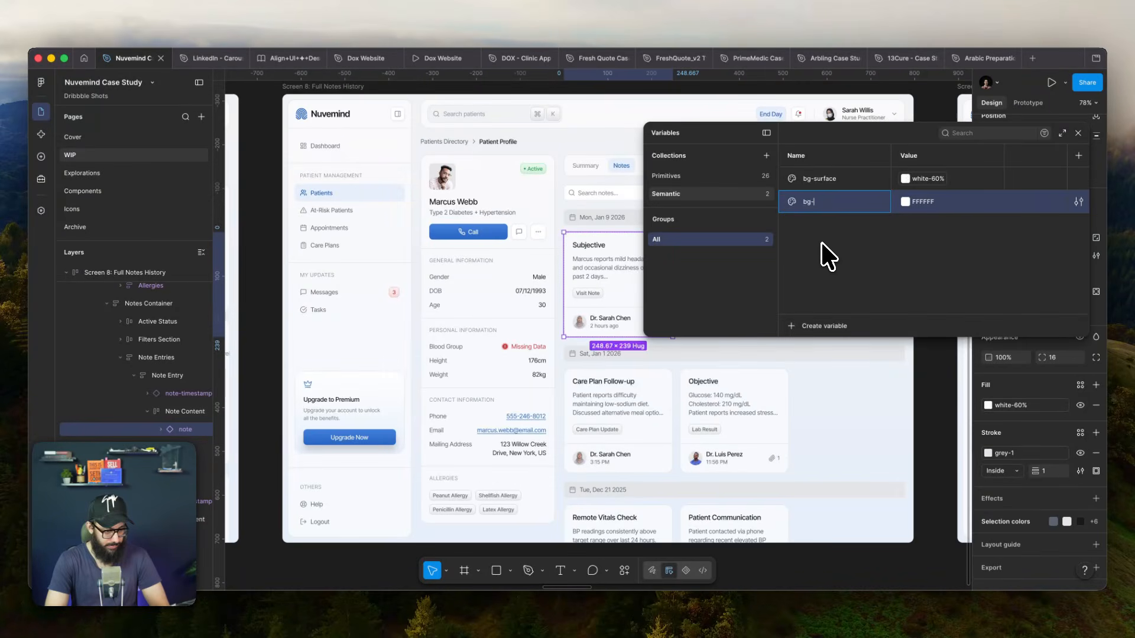
type("f")
key("BackSpace")
type("primary-")
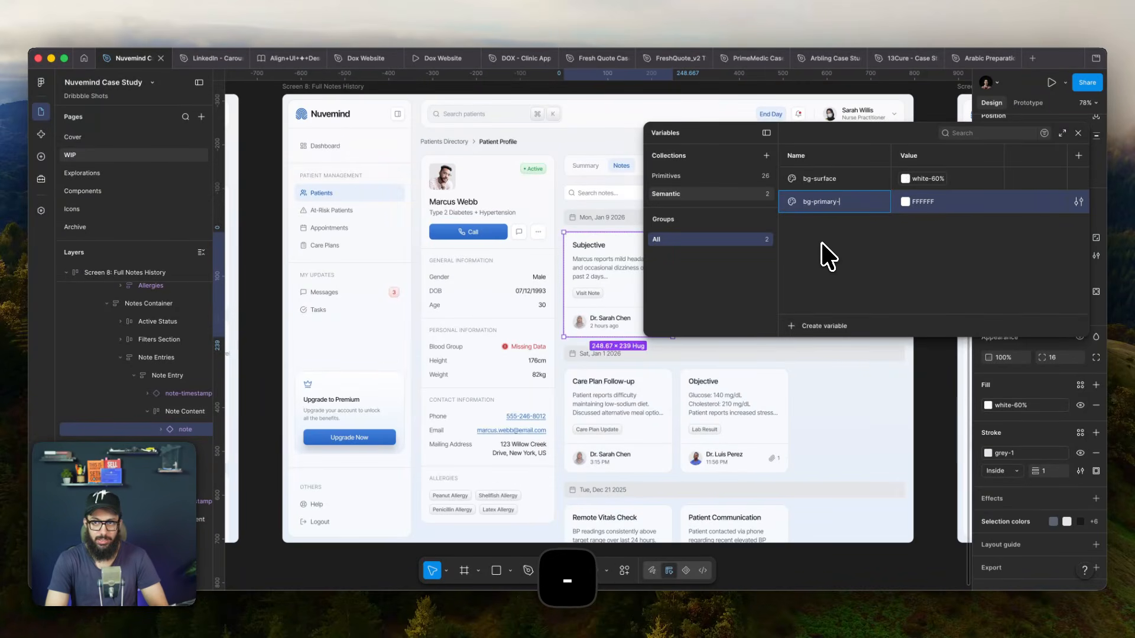
type("faded")
key("Return")
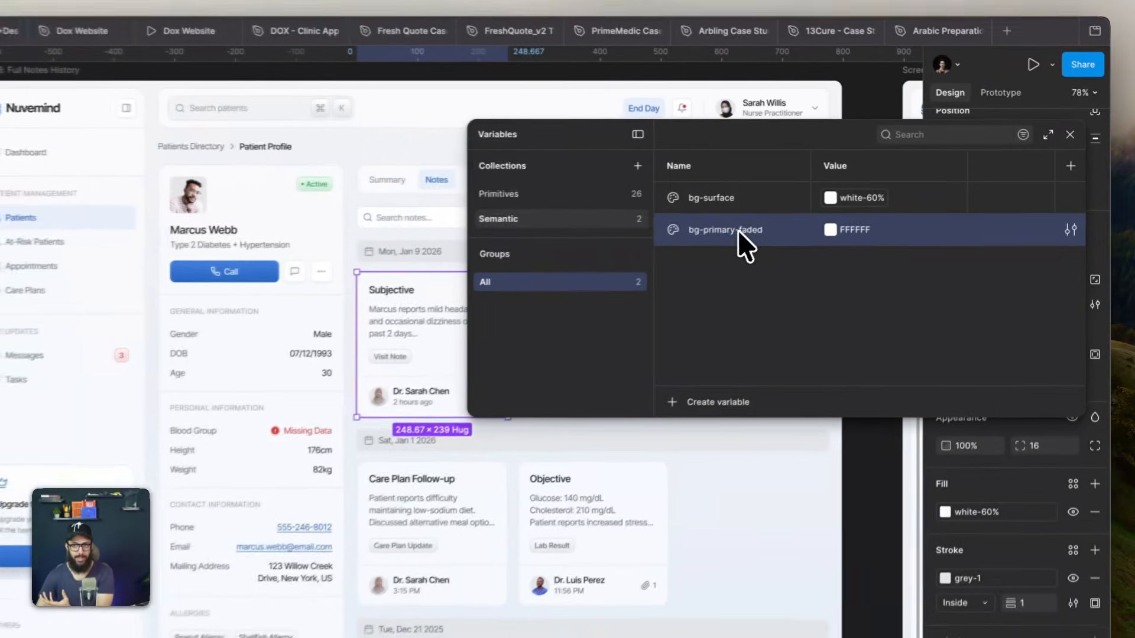
- Rename the bg-primary-faded variable to bg-surface-primary-faded, and briefly open its colour value
double_click(827, 202)
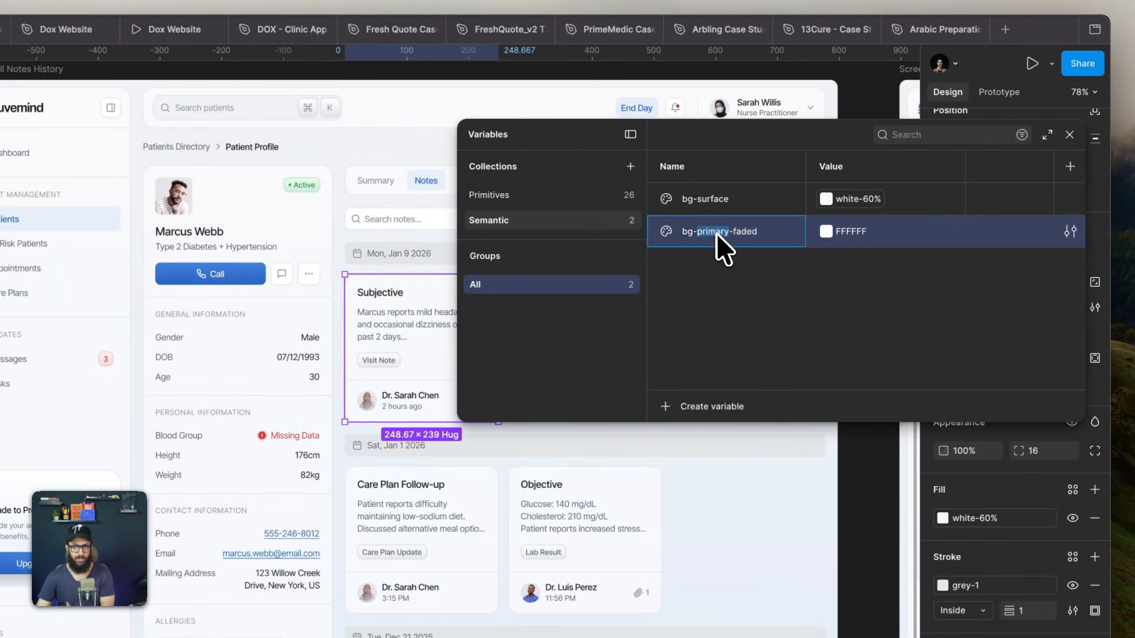
key("Left")
type("sur")
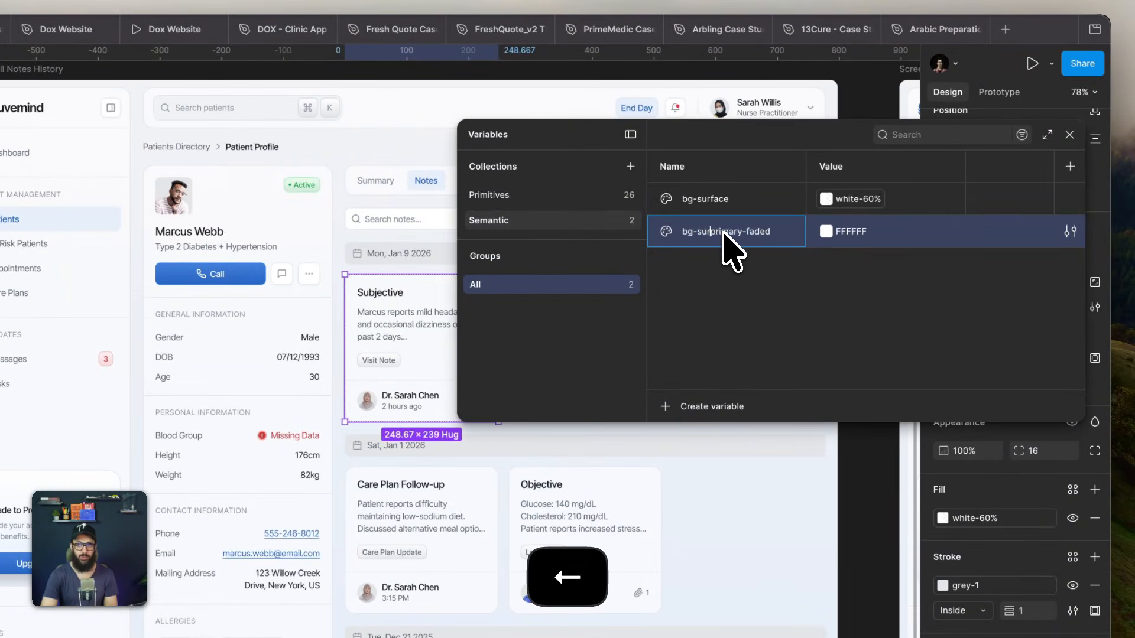
type("face-")
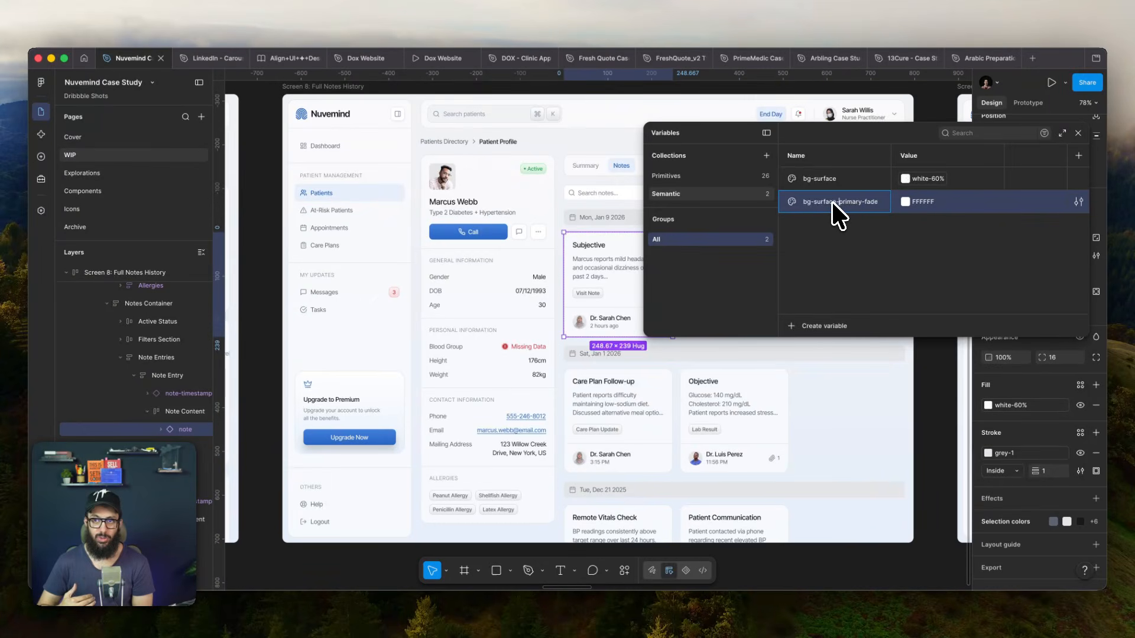
key("super+Right")
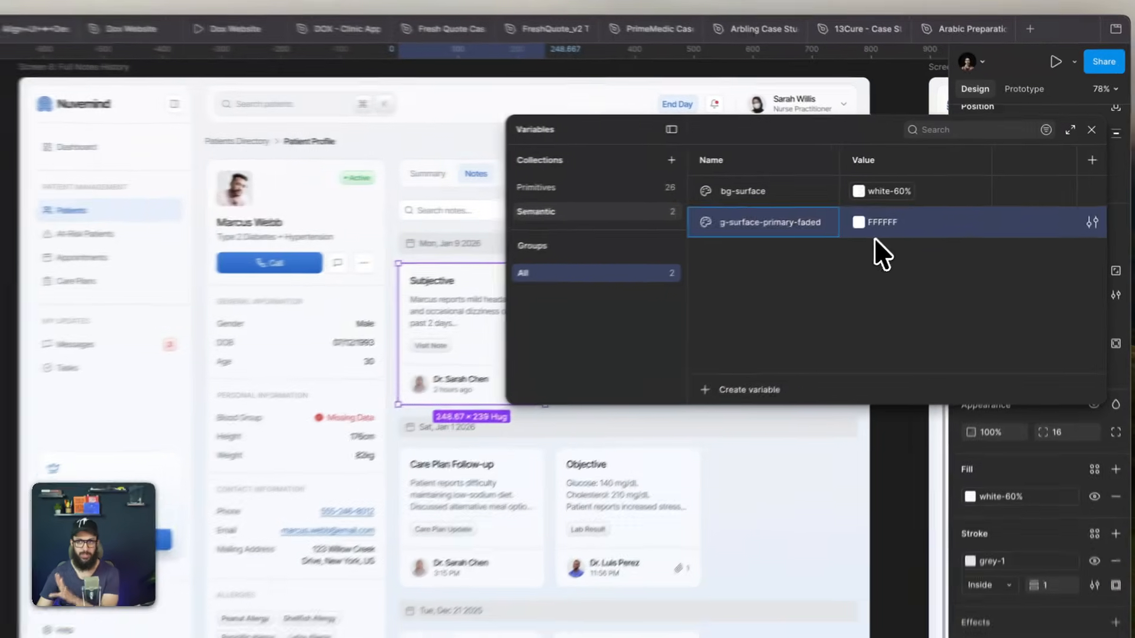
left_click(916, 216)
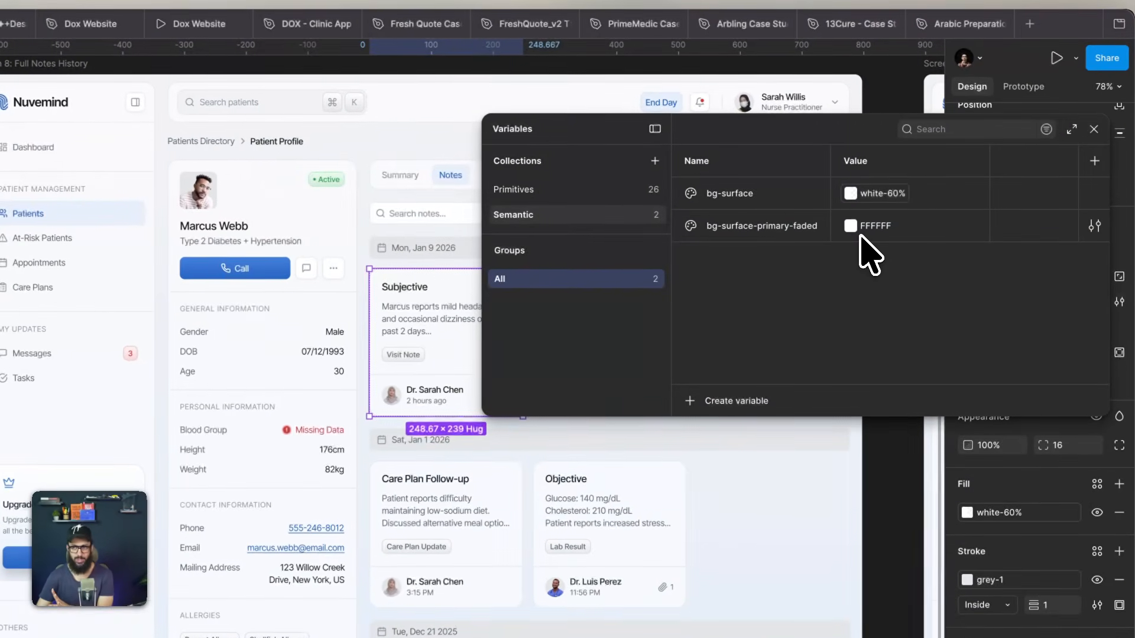
left_click(851, 227)
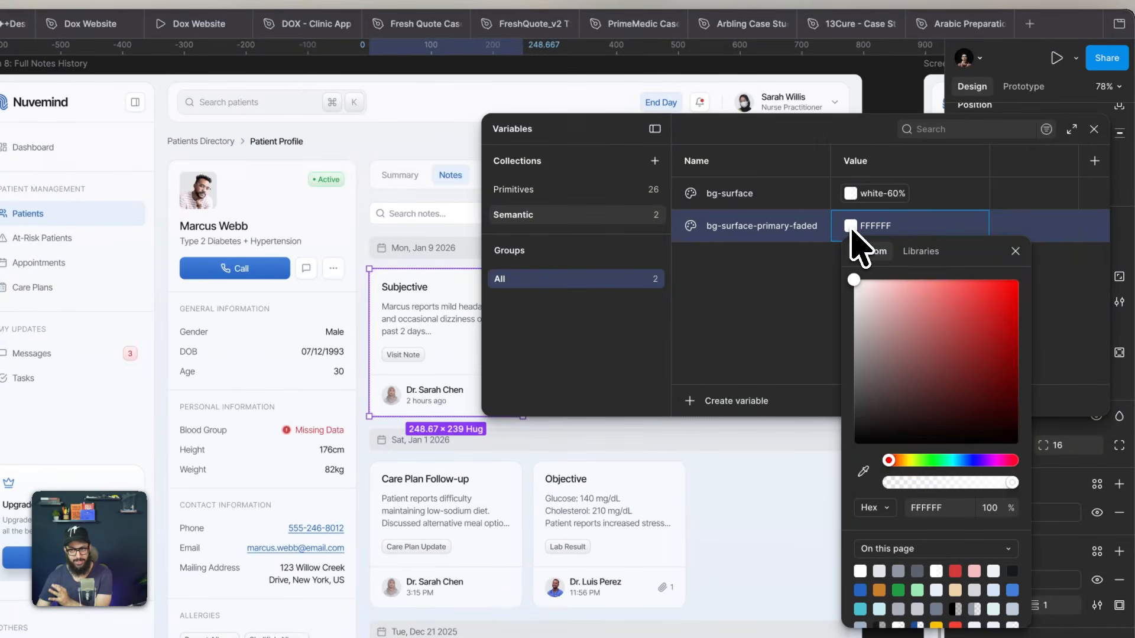
left_click(850, 227)
- Create a new colour variable named faded-primary in the Primitives collection
left_click(544, 189)
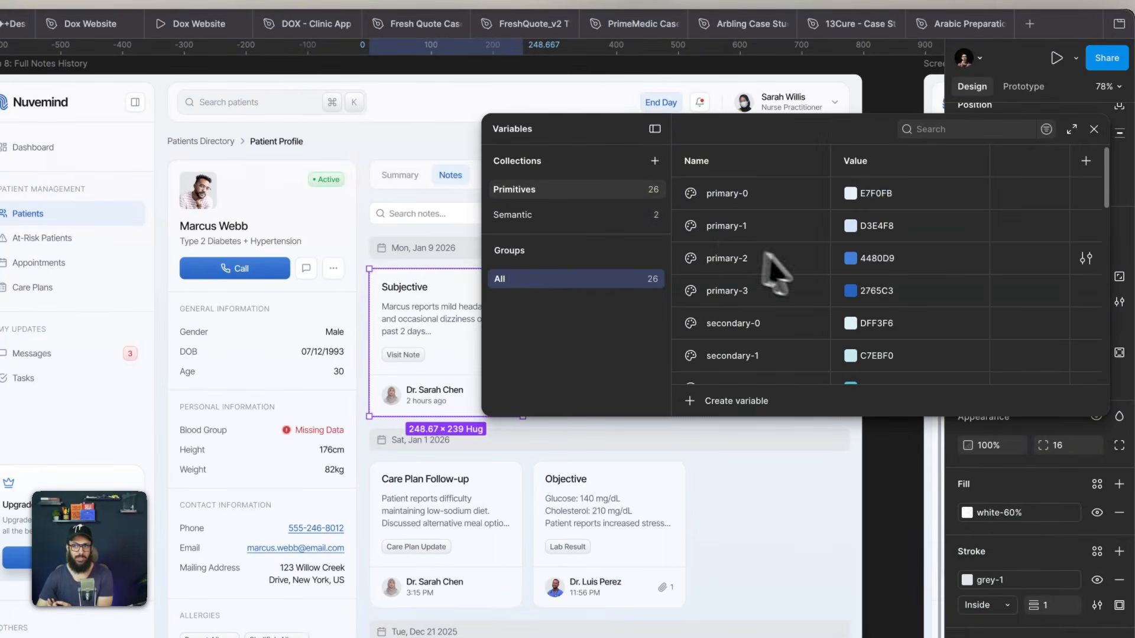
scroll(824, 284, "down", 10)
scroll(824, 284, "up", 8)
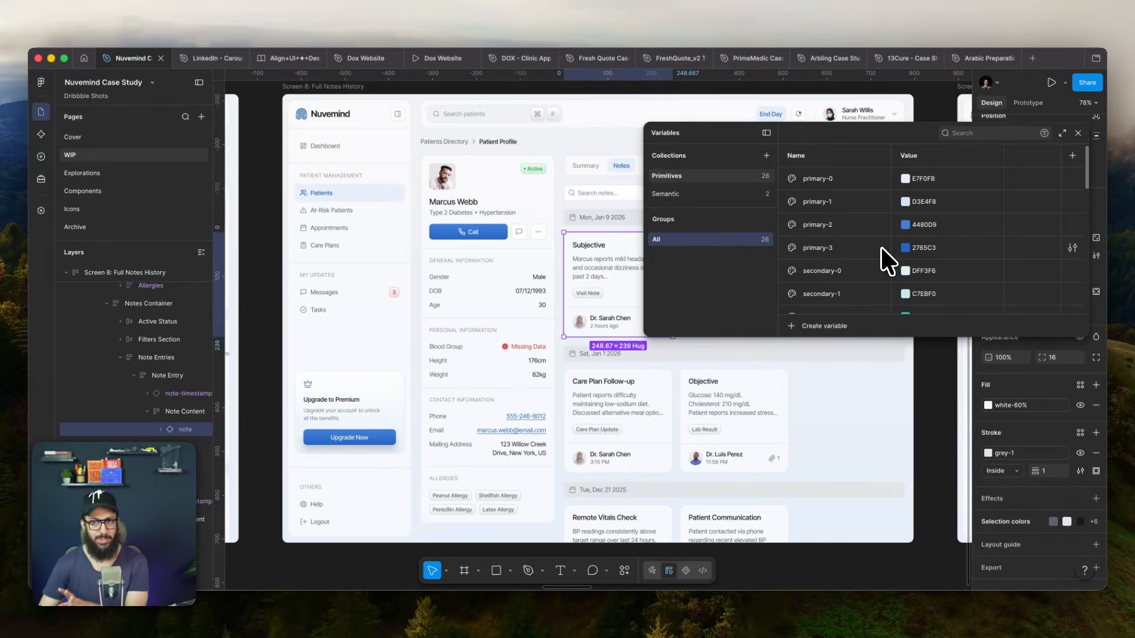
scroll(822, 302, "down", 3)
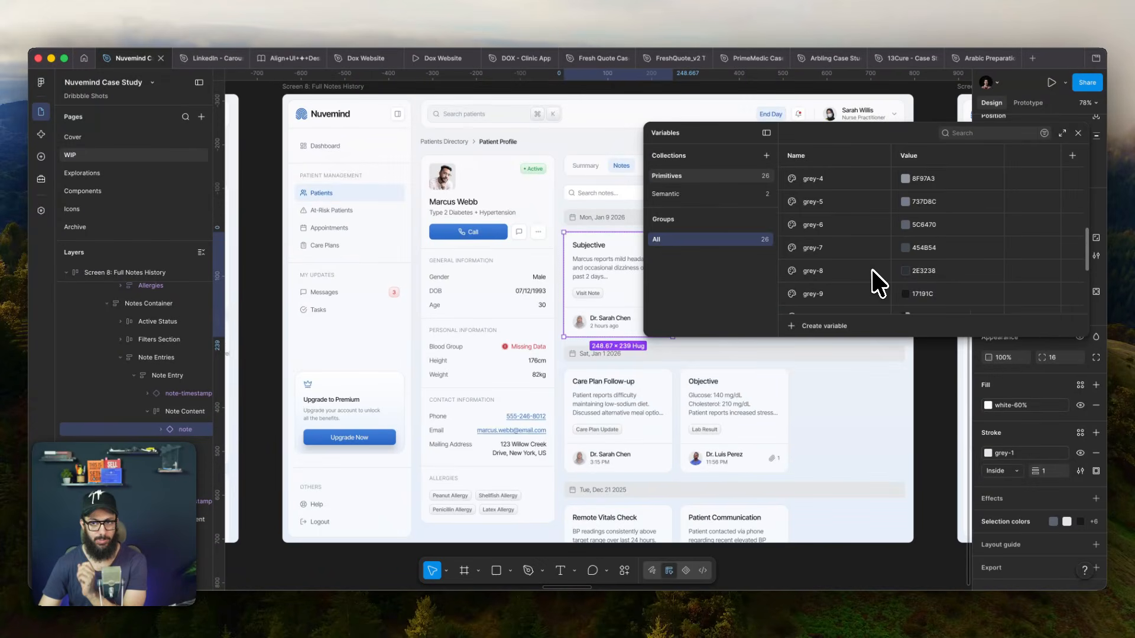
scroll(872, 272, "down", 3)
left_click(831, 326)
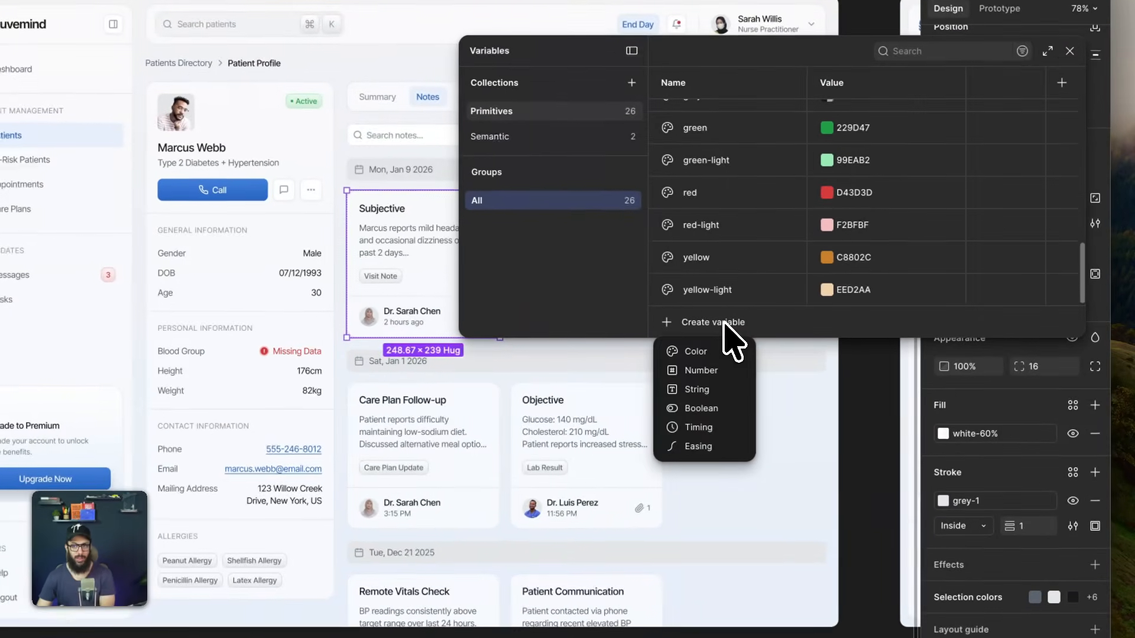
left_click(718, 353)
type("faded-")
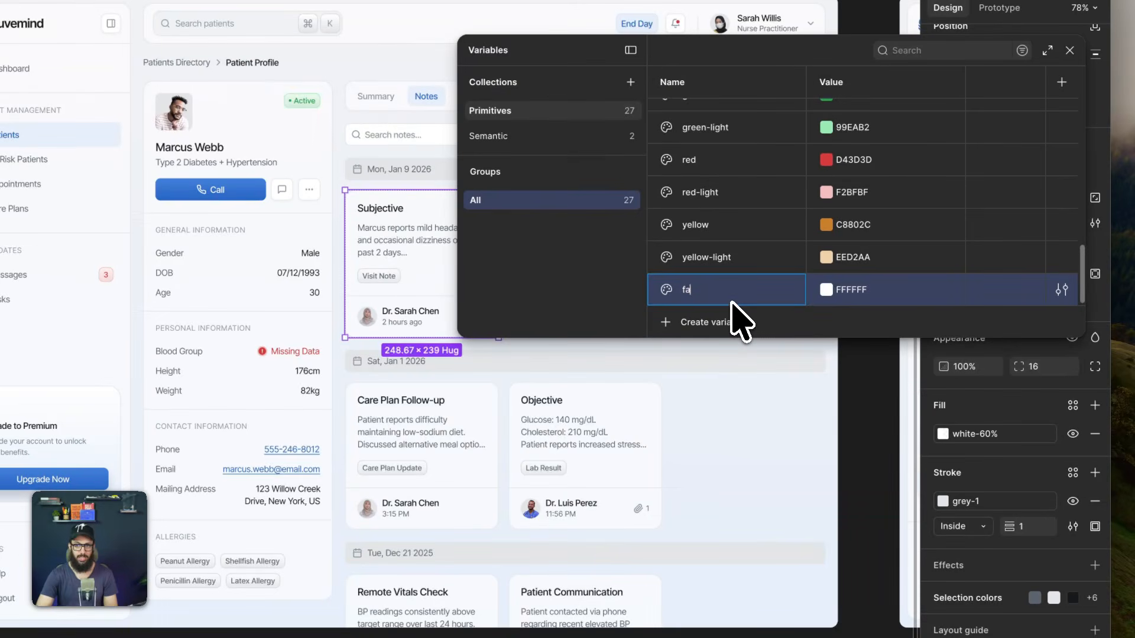
type("primary")
key("Return")
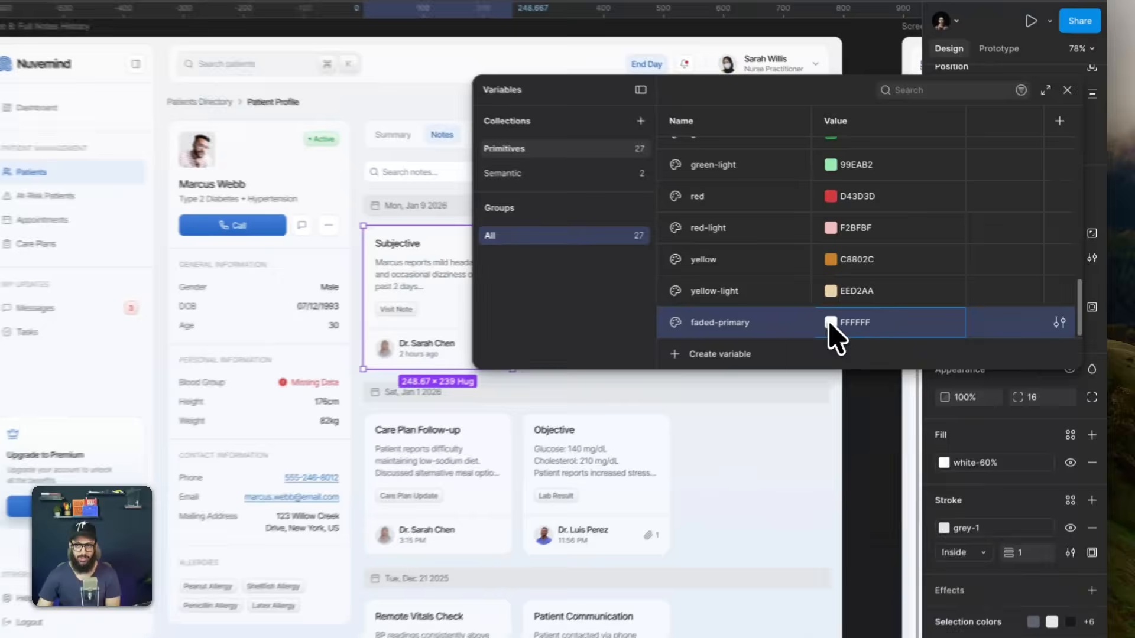
- Link the value of bg-surface-primary-faded in the Semantic collection to the faded-primary colour from the Primitives collection
left_click(905, 302)
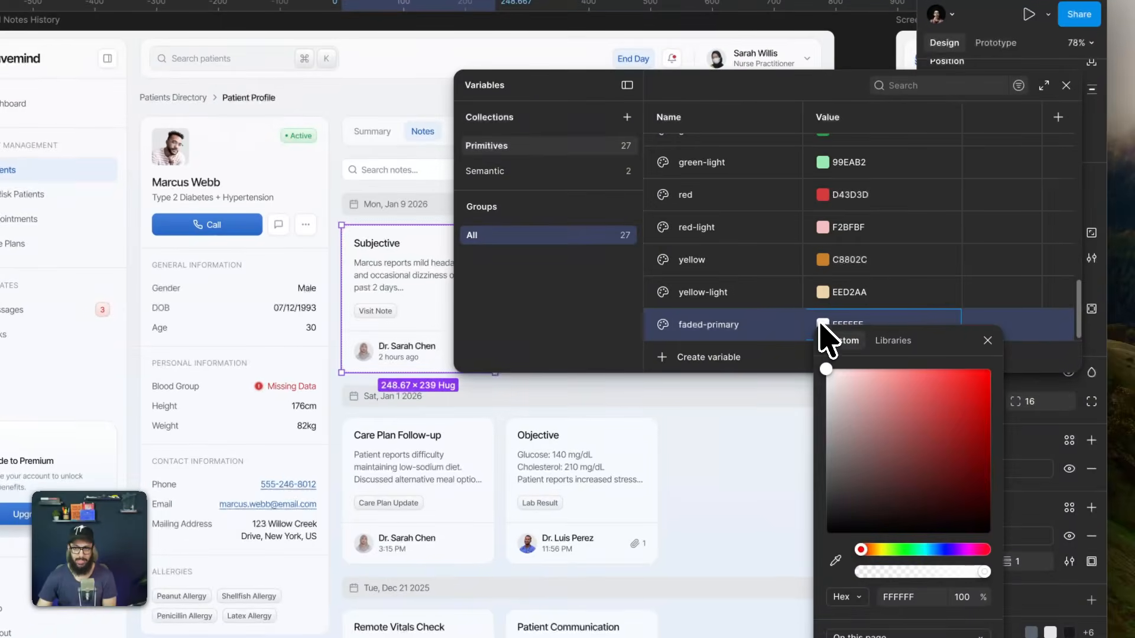
left_click(905, 303)
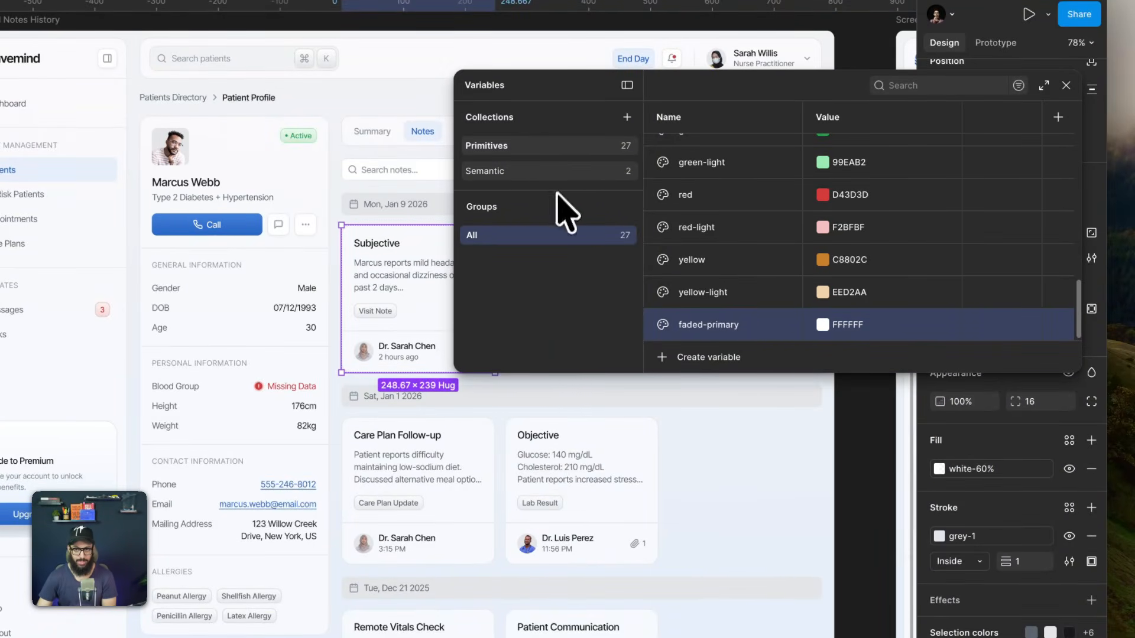
left_click(565, 173)
left_click(823, 183)
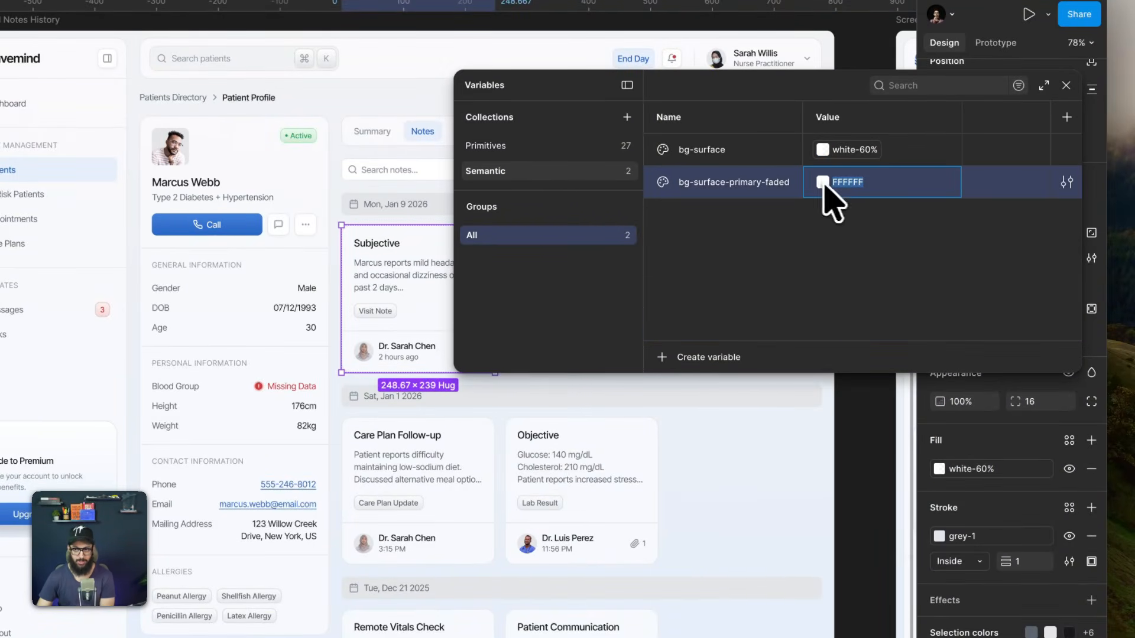
left_click(823, 183)
left_click(892, 208)
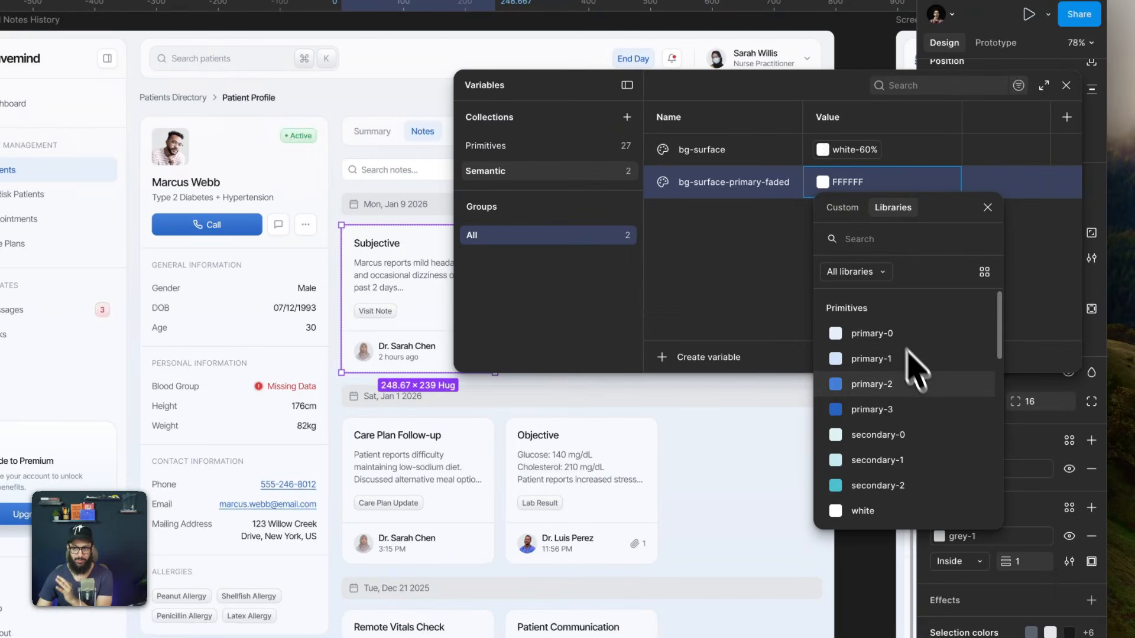
scroll(931, 402, "down", 5)
scroll(932, 402, "down", 5)
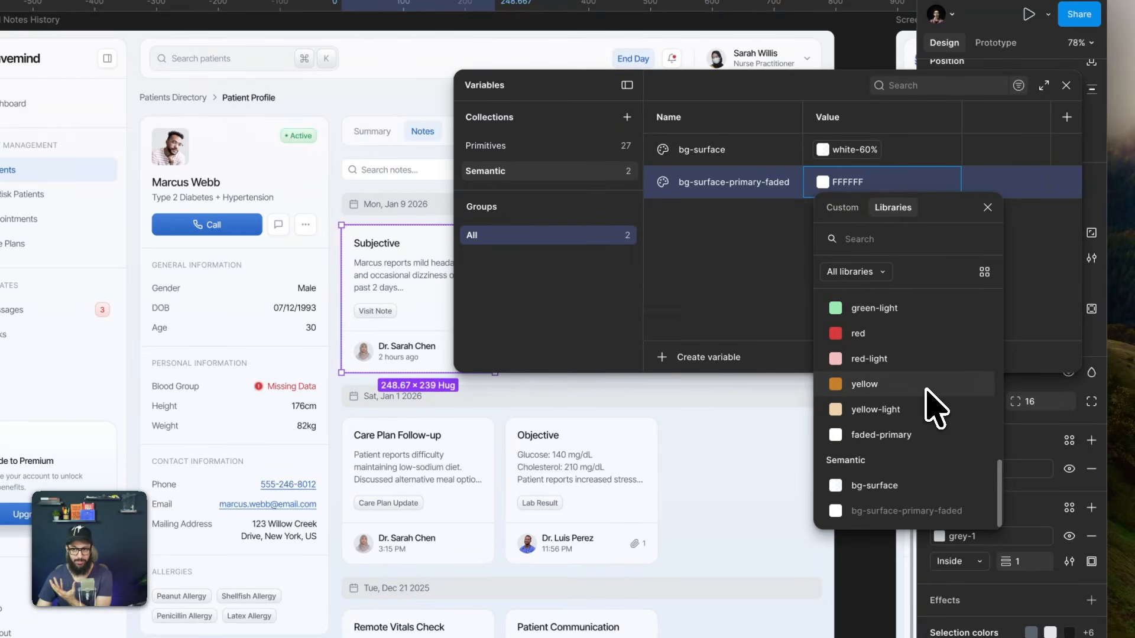
left_click(919, 436)
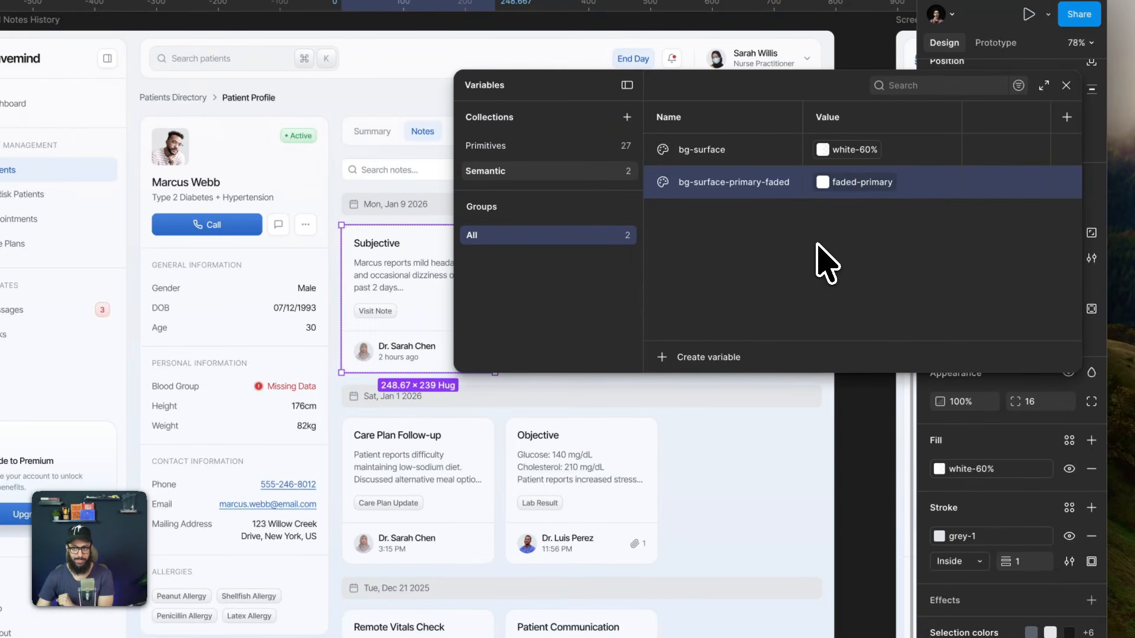
- Rename the faded-primary variable in the Primitives collection to primary-faded
double_click(754, 185)
double_click(756, 184)
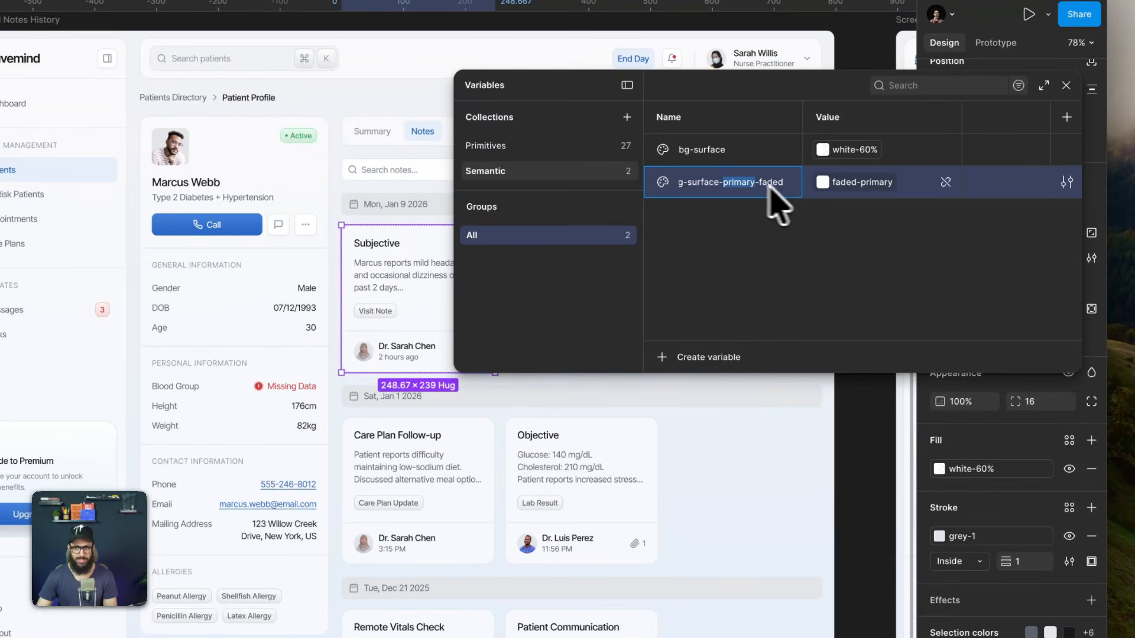
left_click(541, 148)
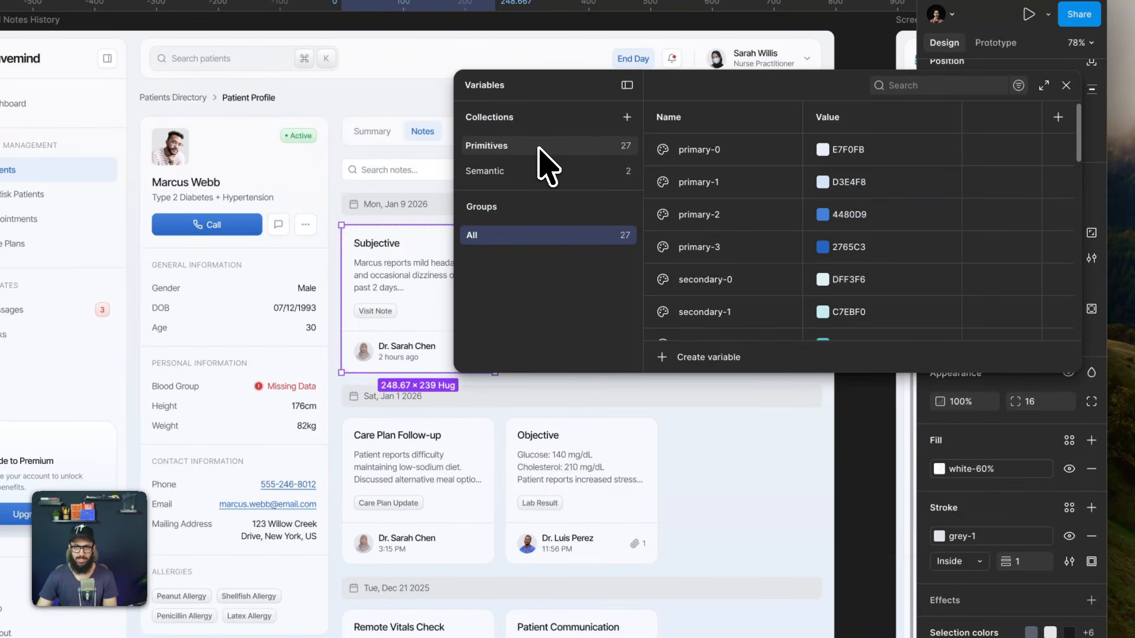
scroll(739, 263, "down", 8)
double_click(692, 325)
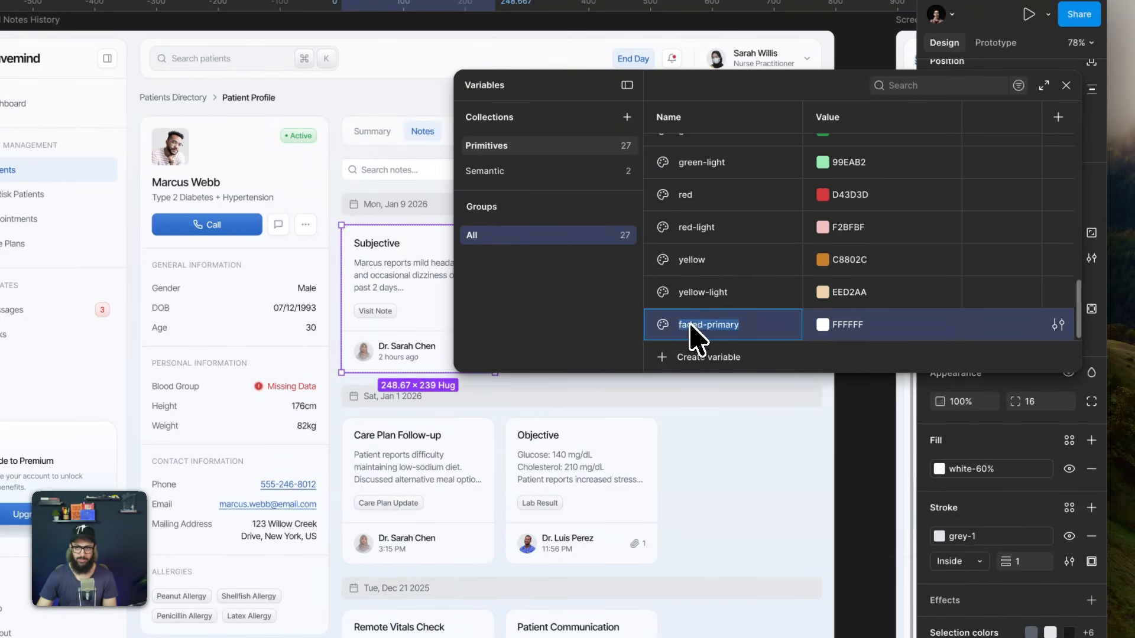
type("primar")
key("BackSpace")
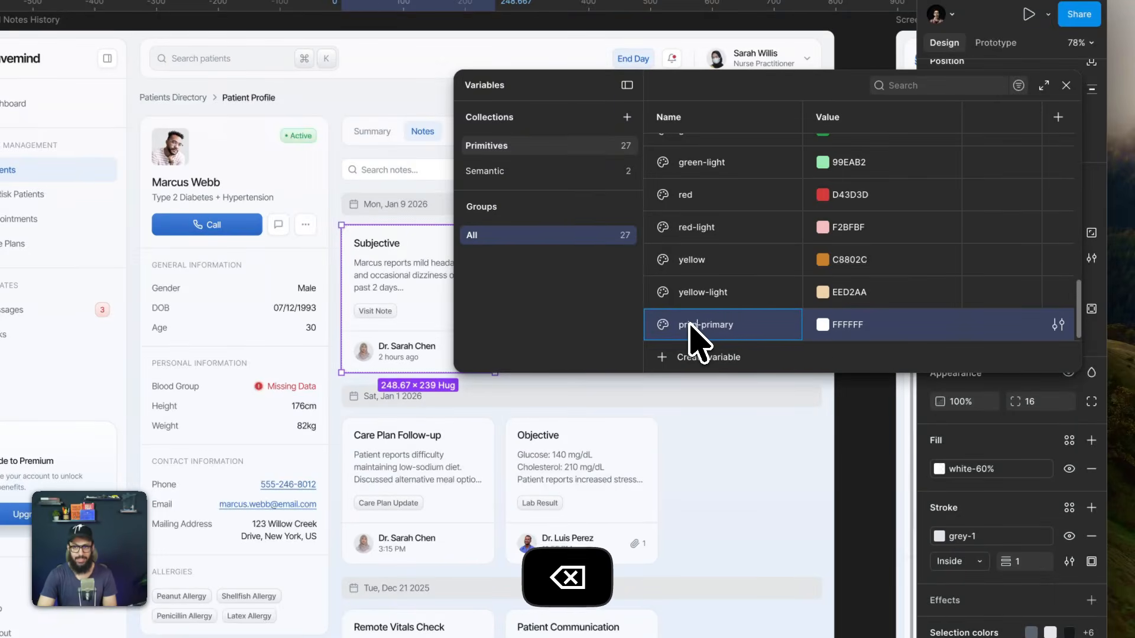
type("ary")
key("Right")
key("Right")
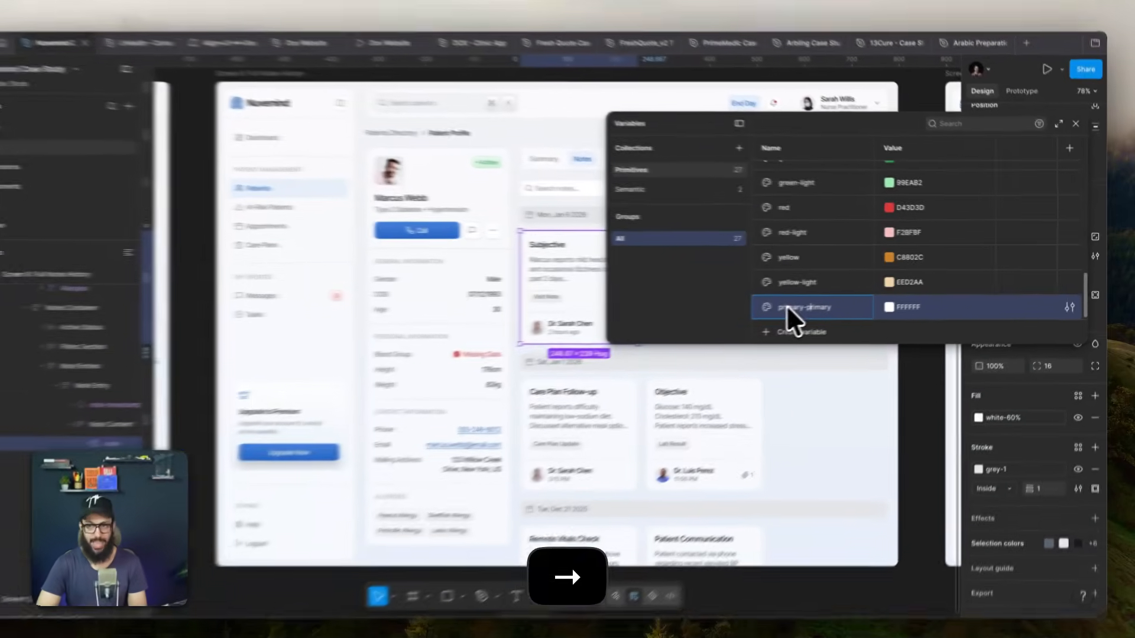
key("super+shift+Right")
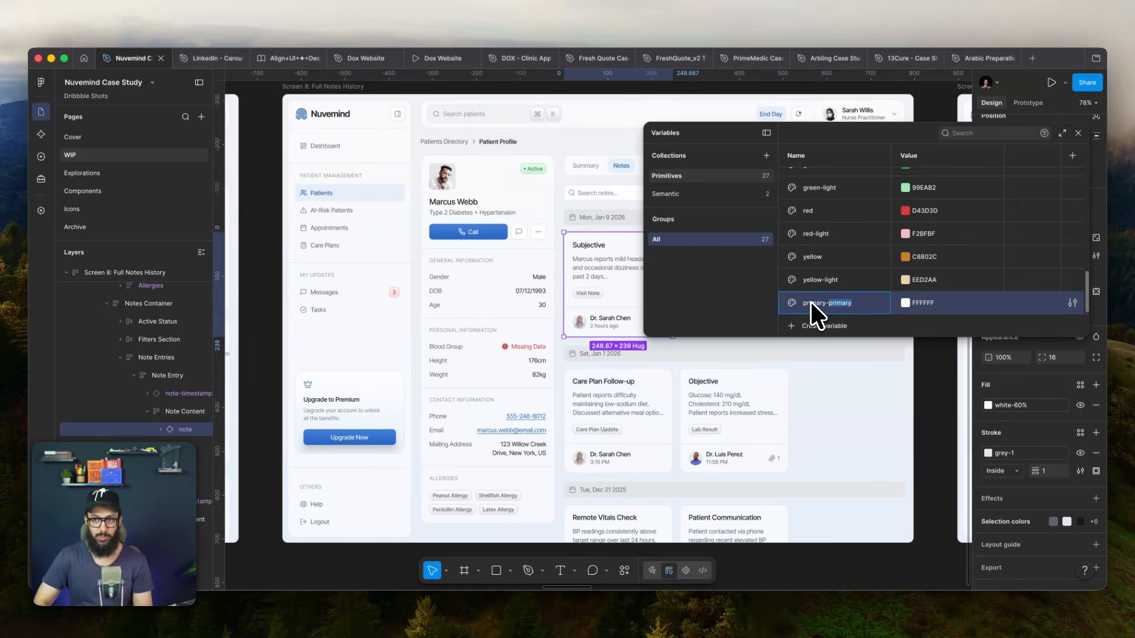
type("faded")
key("Return")
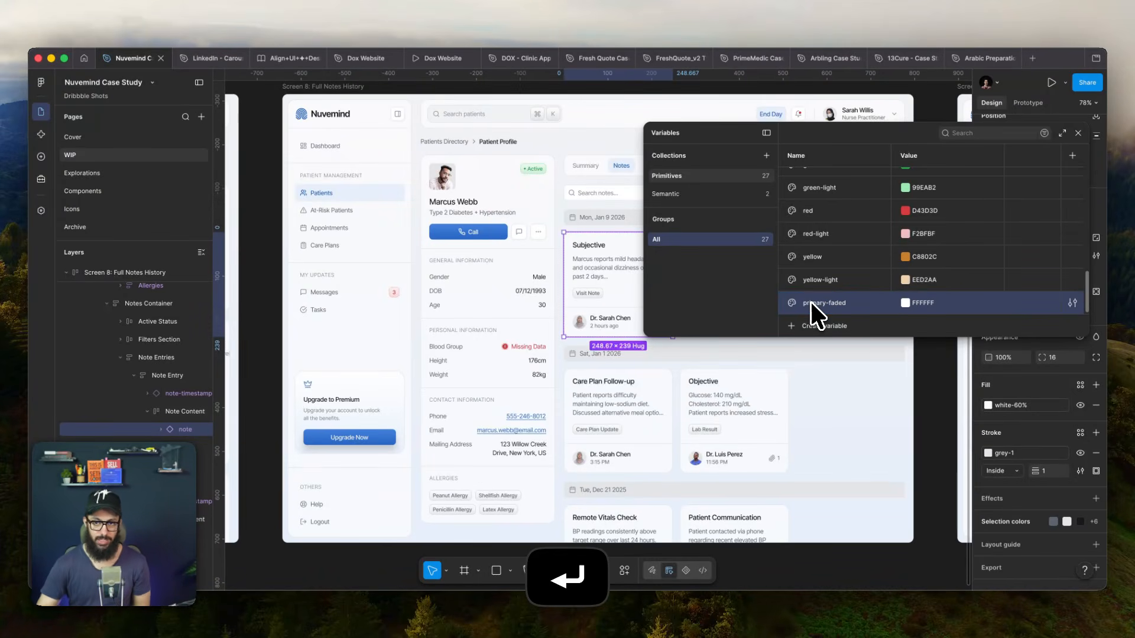
scroll(804, 300, "up", 10)
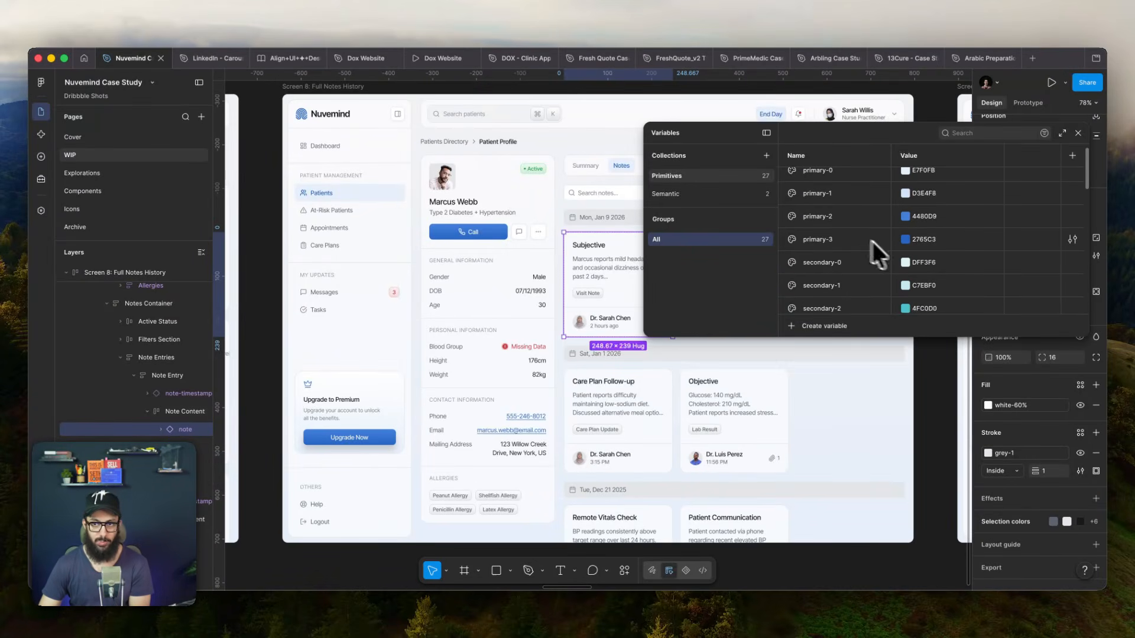
scroll(871, 240, "down", 10)
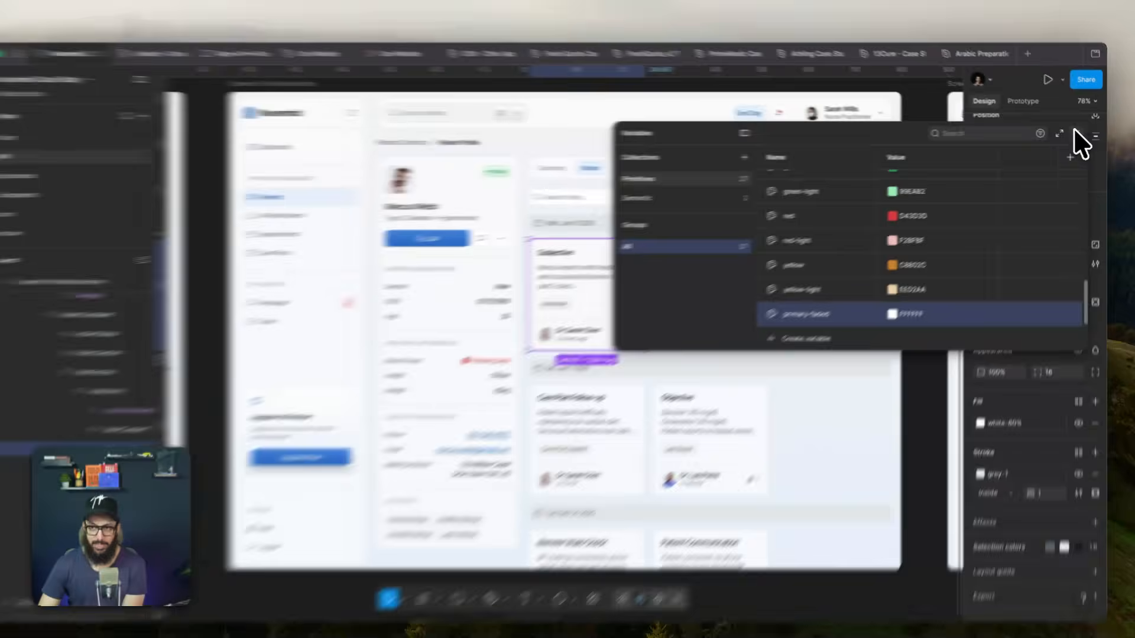
- Close the variables window and set the fill of the note-timestamp main component to the semantic variable bg-surface-primary-faded
left_click(1077, 132)
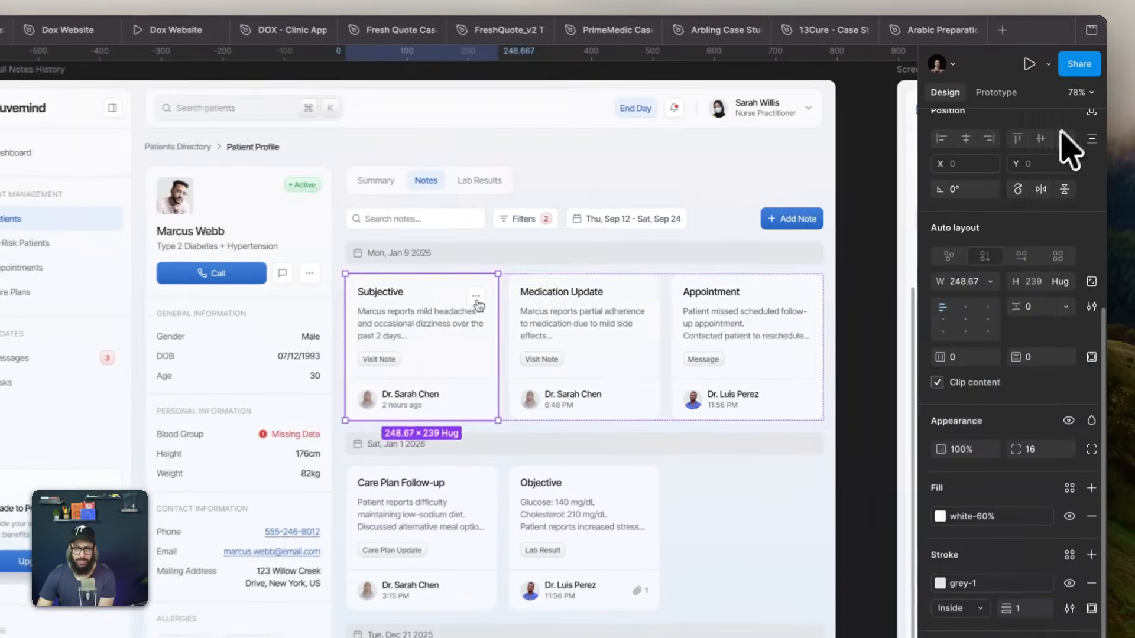
left_click(718, 227)
left_click(559, 211)
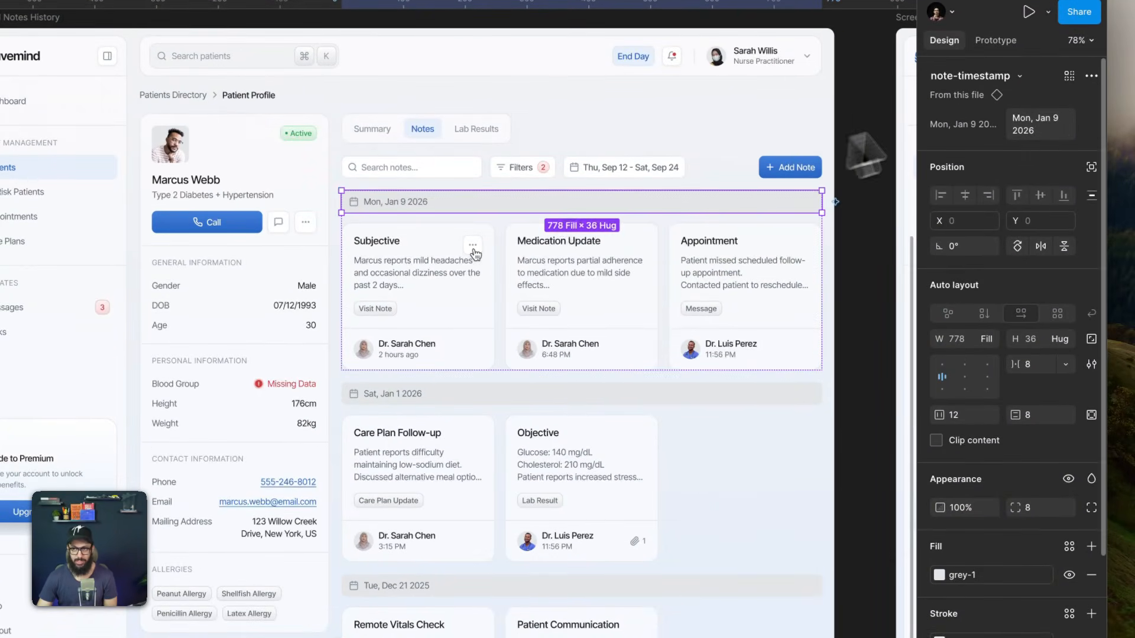
left_click(966, 105)
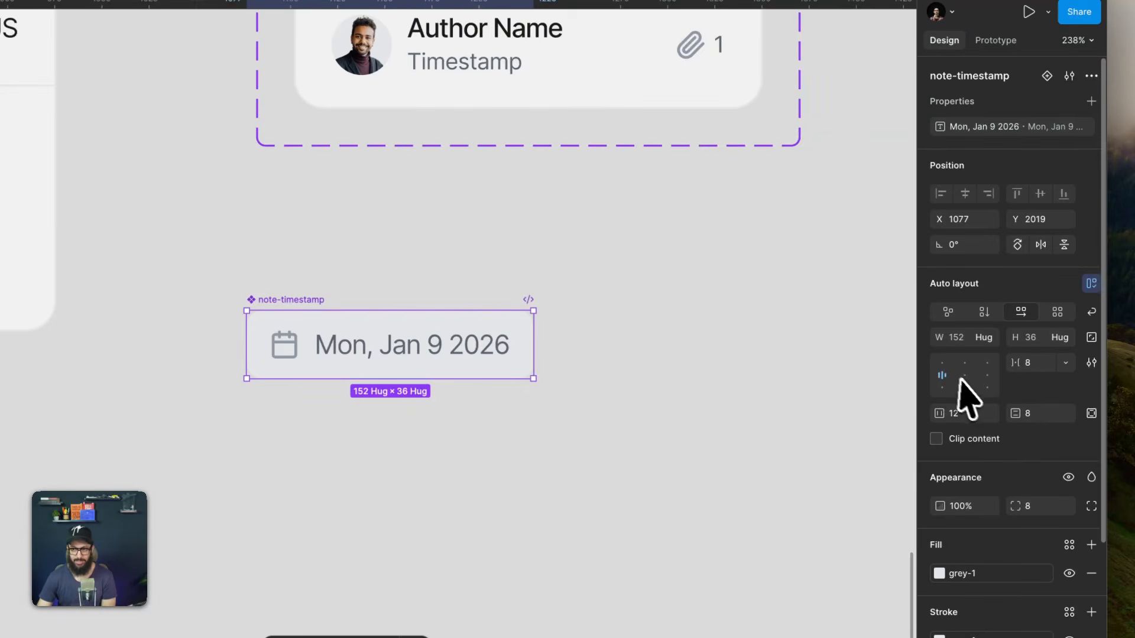
left_click(992, 575)
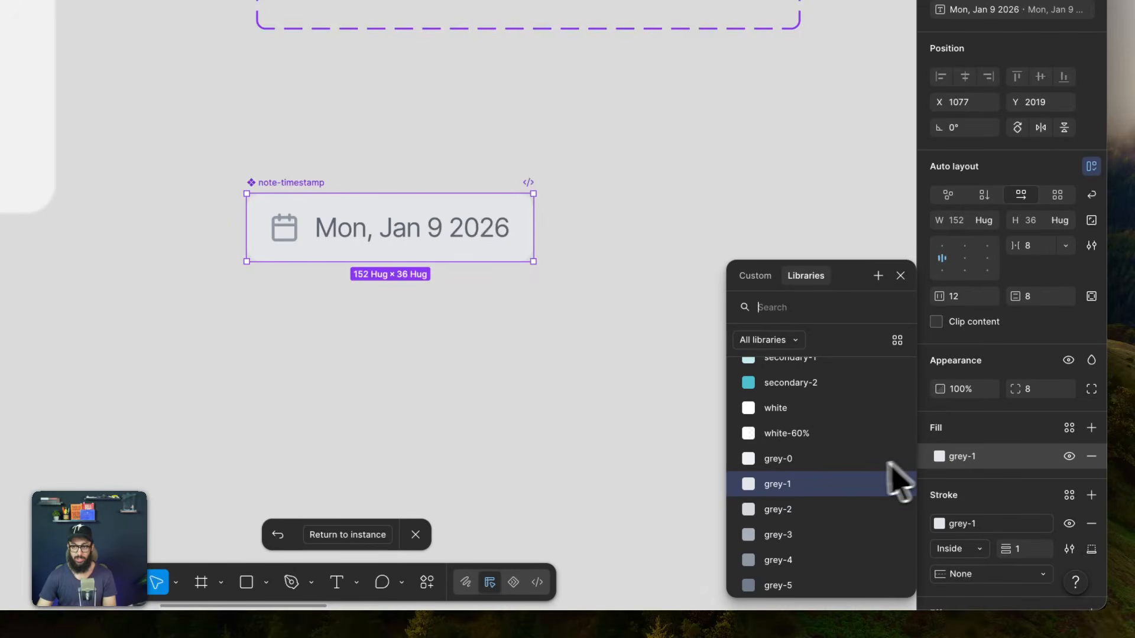
type("primary")
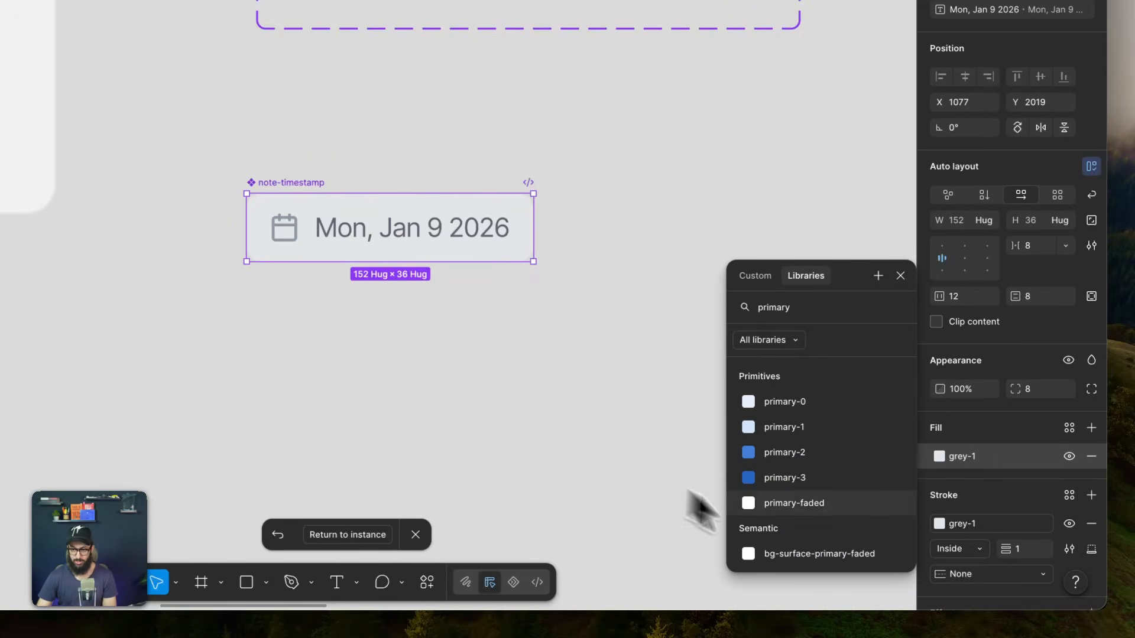
left_click(816, 554)
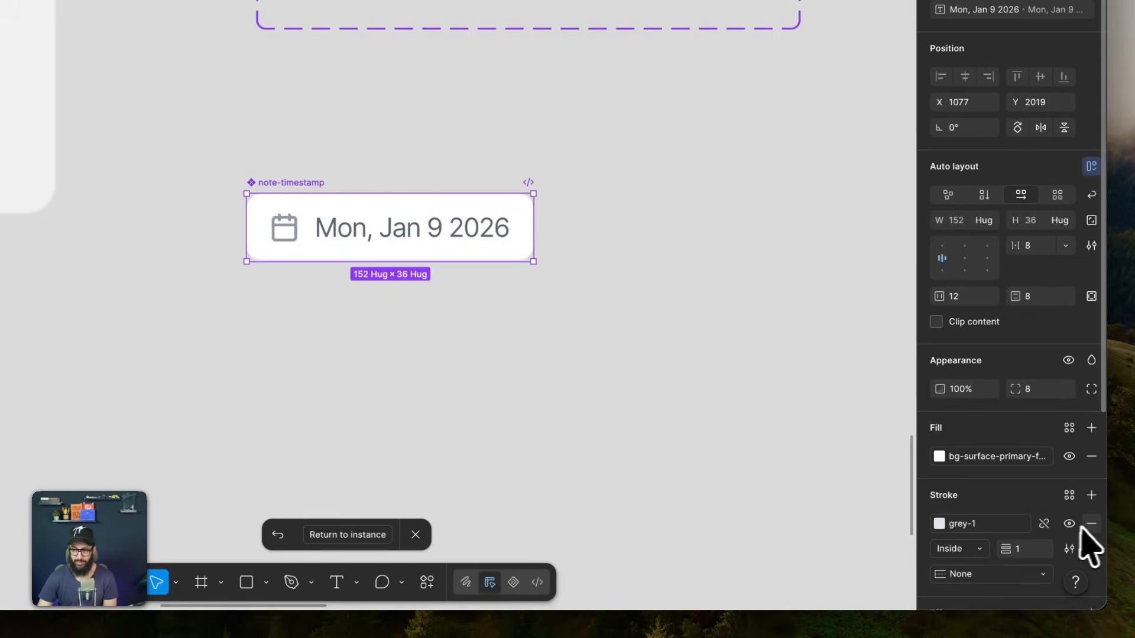
- Detach the grey-1 variable from the note-timestamp component's stroke and inspect the date headers on the WIP page
left_click(1045, 525)
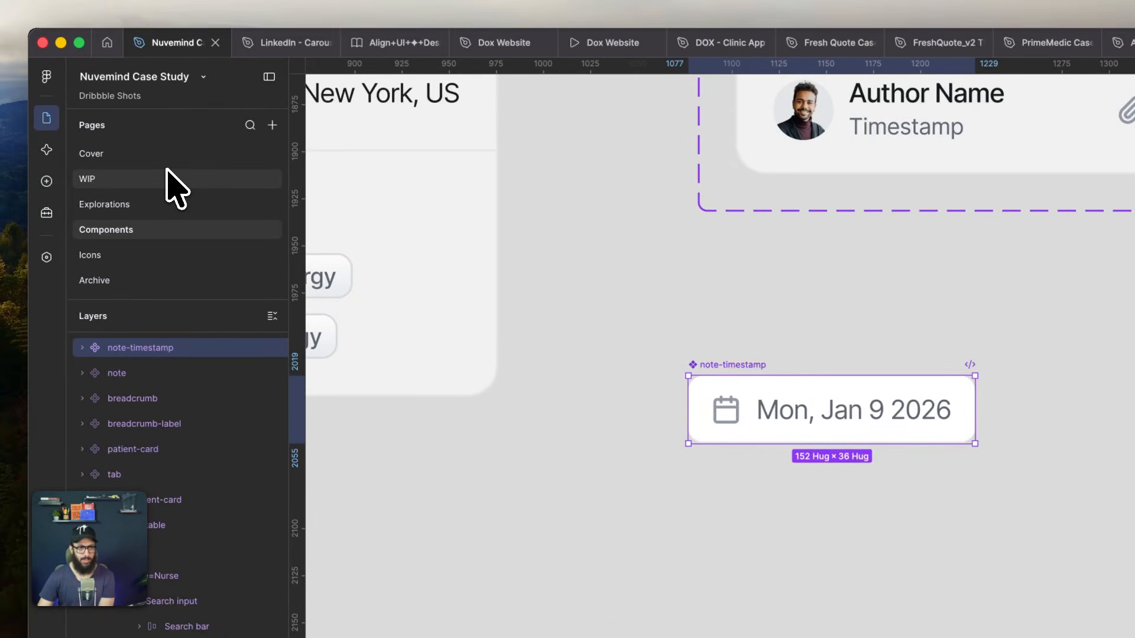
left_click(169, 178)
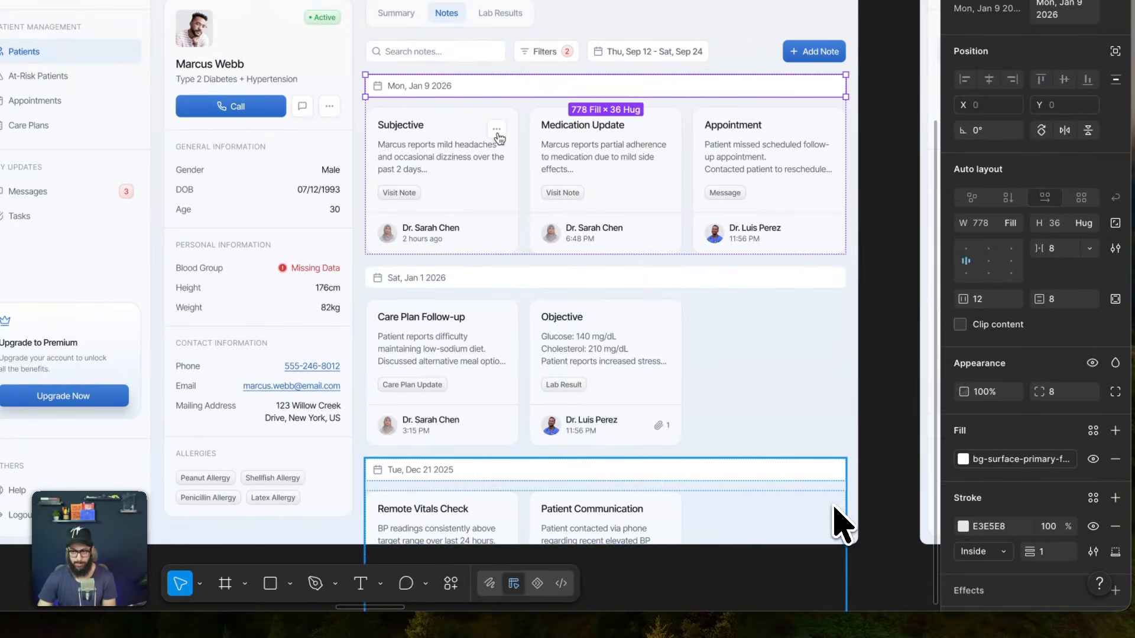
scroll(857, 520, "up", 10)
left_click(768, 362)
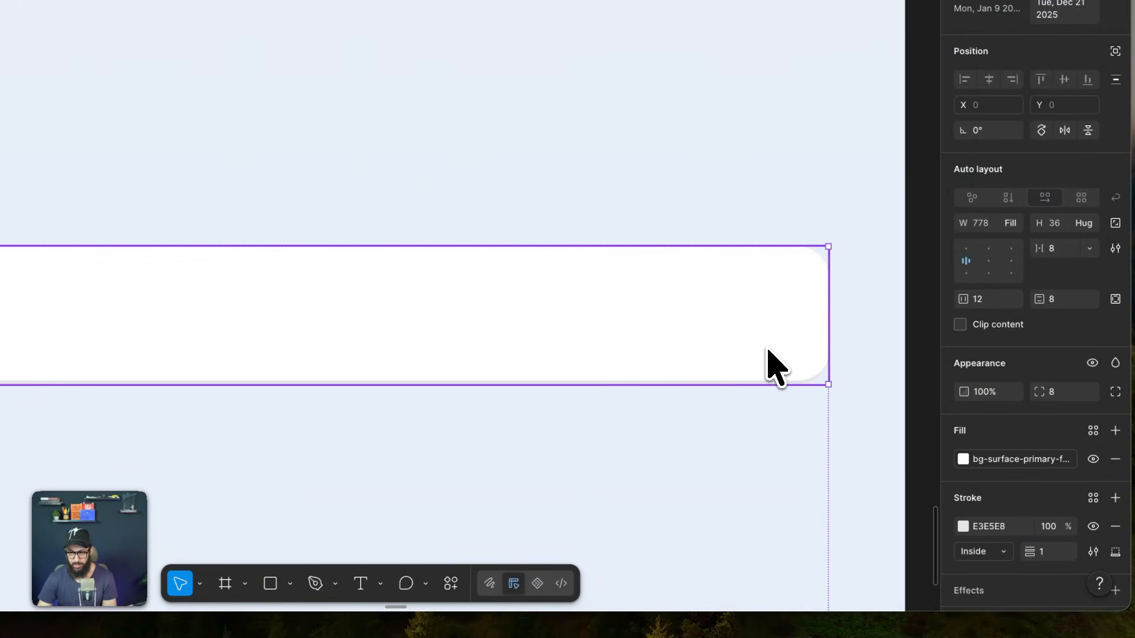
scroll(768, 363, "down", 5)
scroll(768, 350, "down", 1)
- Try resetting the Tue, Dec 21 2025 note-timestamp instance, and undo the reset
right_click(677, 337)
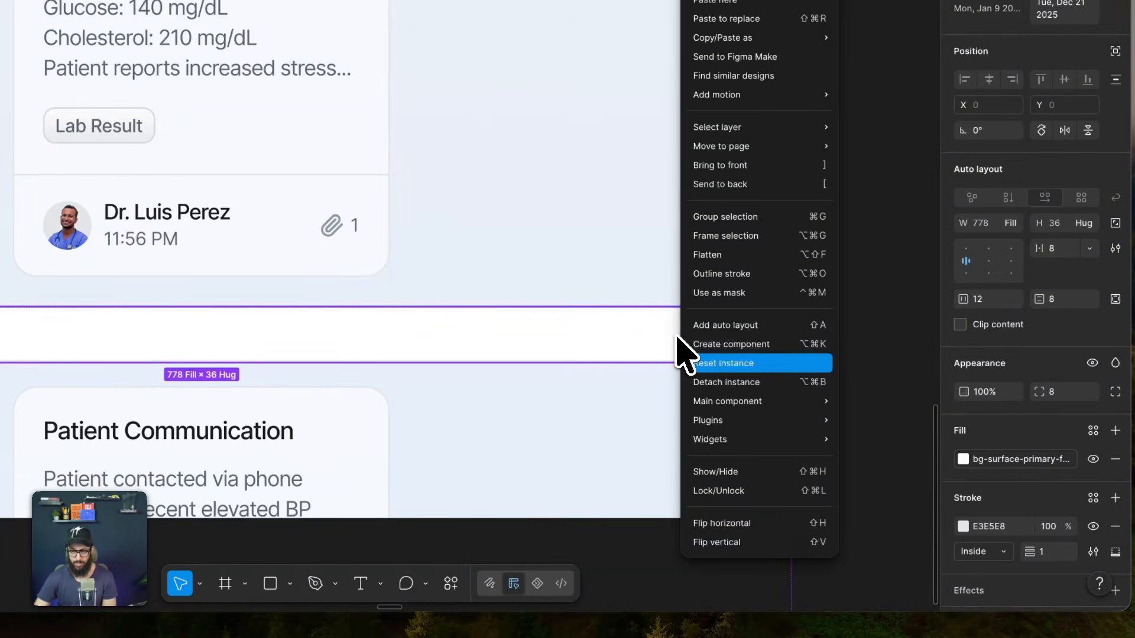
left_click(701, 362)
key("ctrl+z")
- Remove the stroke from the note-timestamp main component and return to the WIP page
scroll(680, 355, "down", 3)
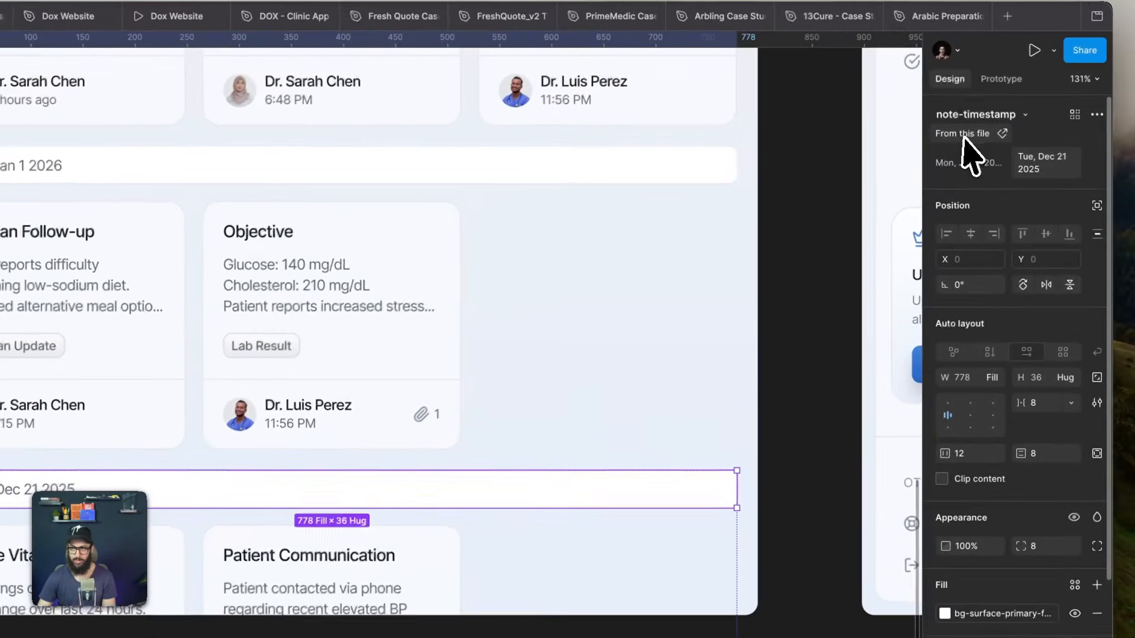
left_click(967, 135)
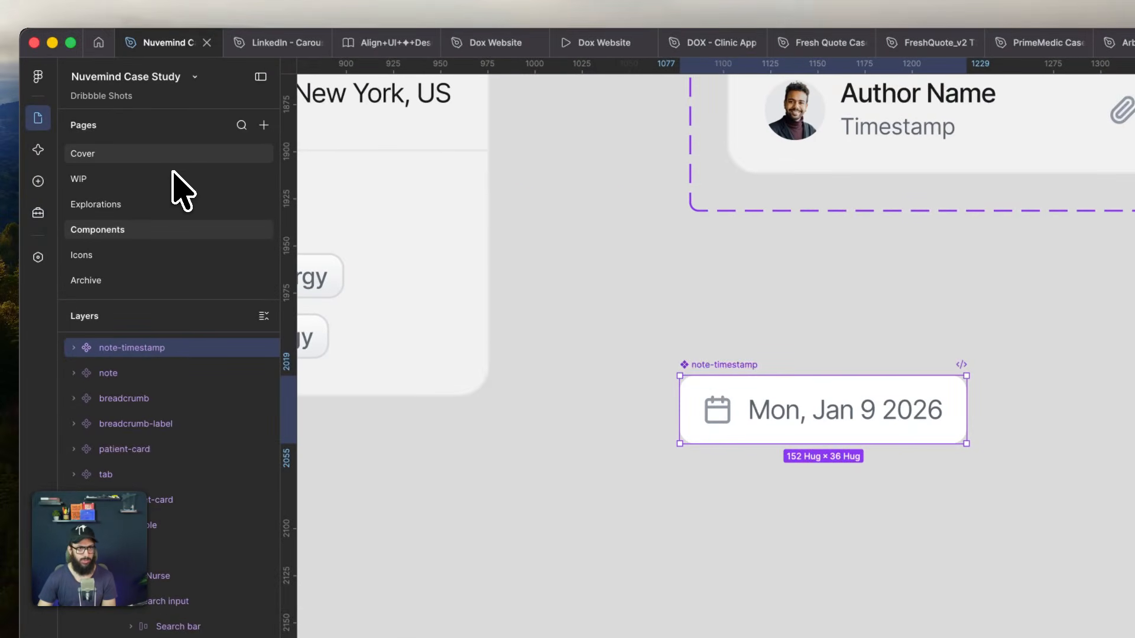
left_click(172, 179)
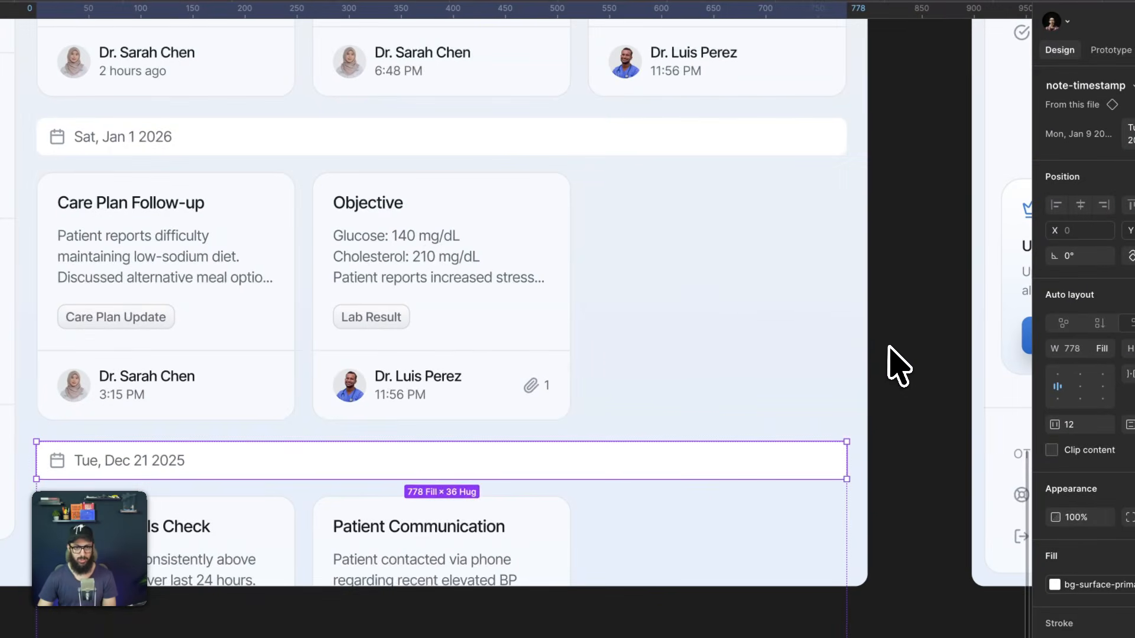
scroll(886, 316, "down", 1)
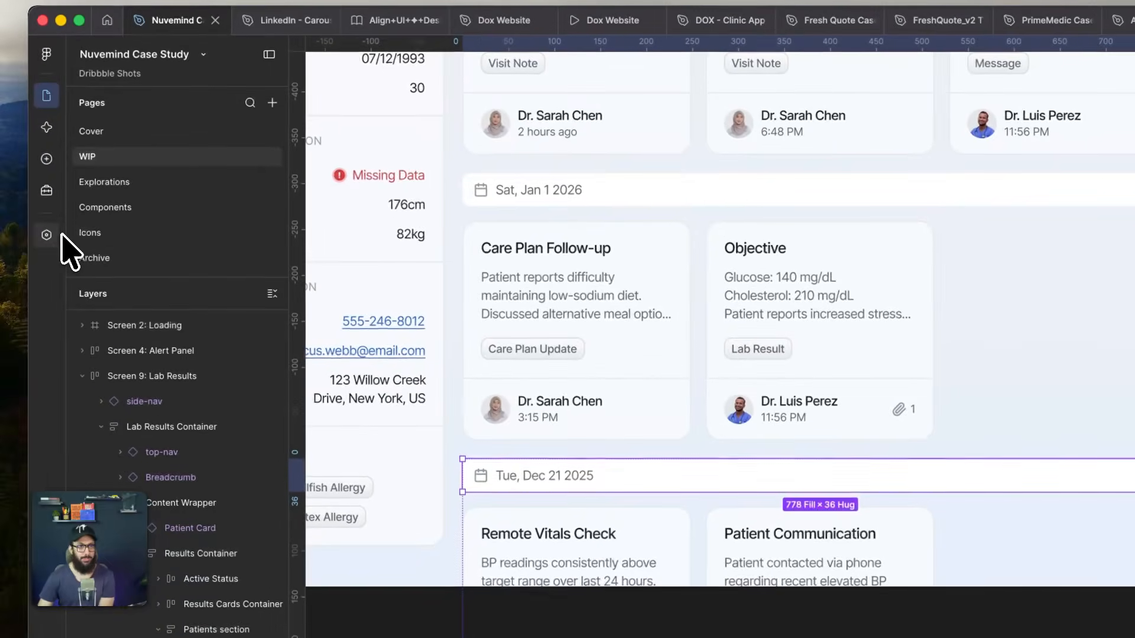
- Check the primitive linked to bg-surface-primary-faded, and set the primary-faded colour in the Primitives collection to 2E548E at 6% opacity
left_click(47, 236)
scroll(789, 236, "down", 6)
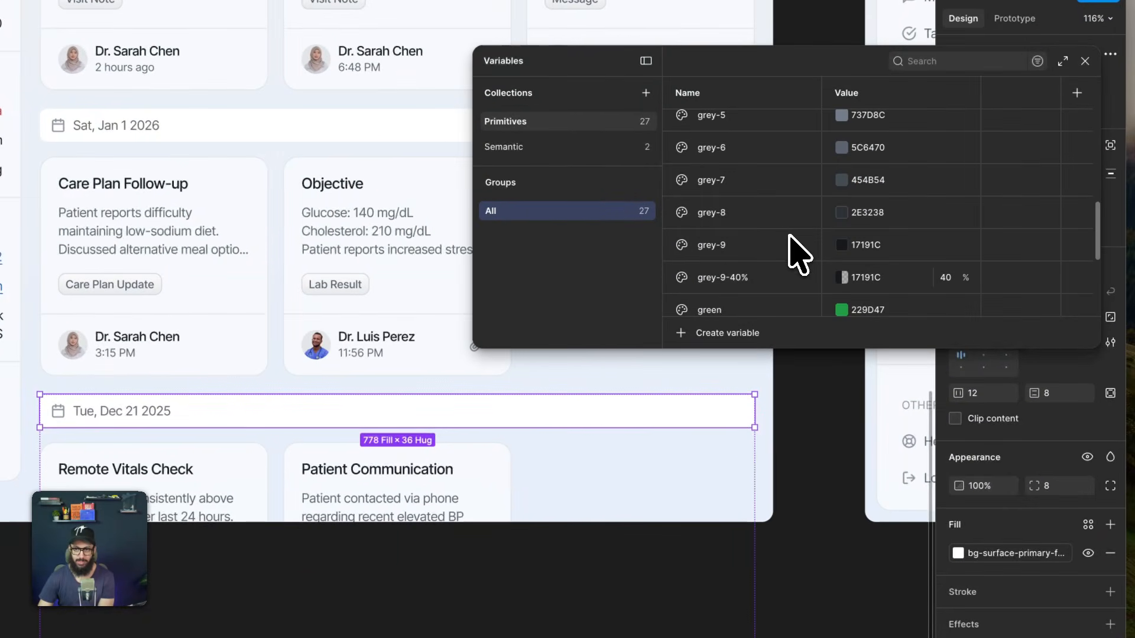
left_click(547, 155)
left_click(869, 161)
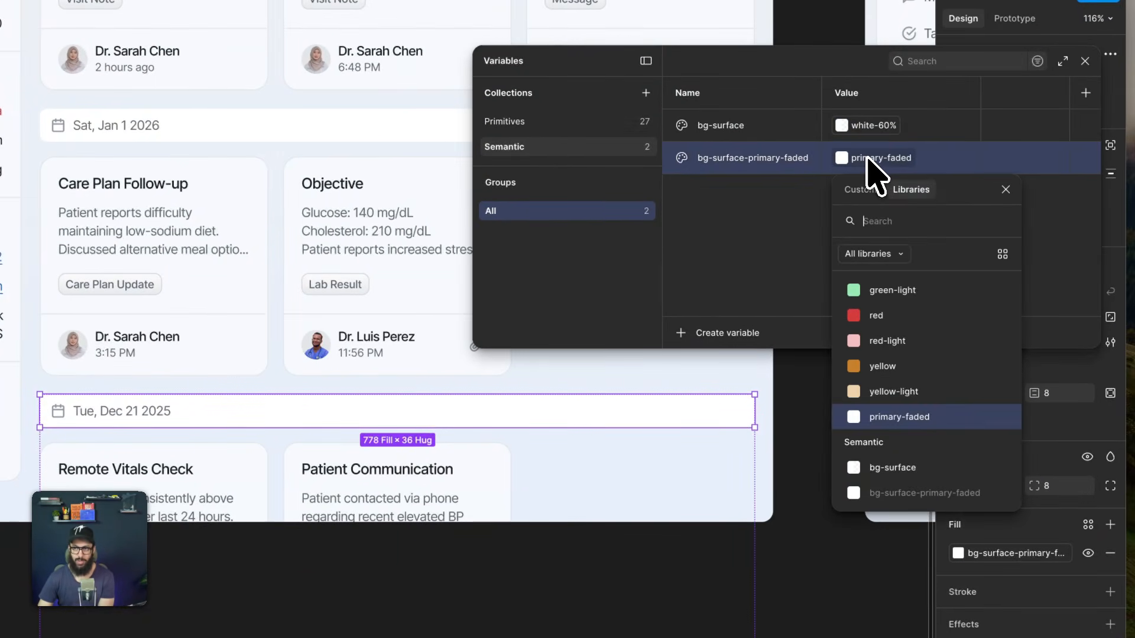
key("Escape")
left_click(520, 122)
scroll(851, 283, "down", 5)
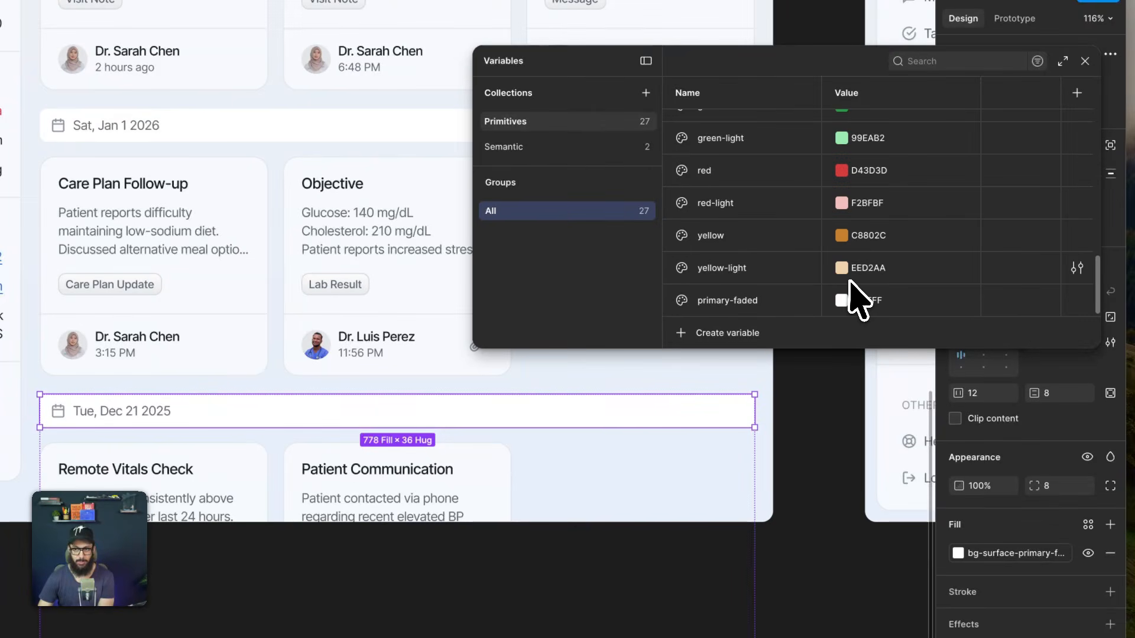
left_click(847, 301)
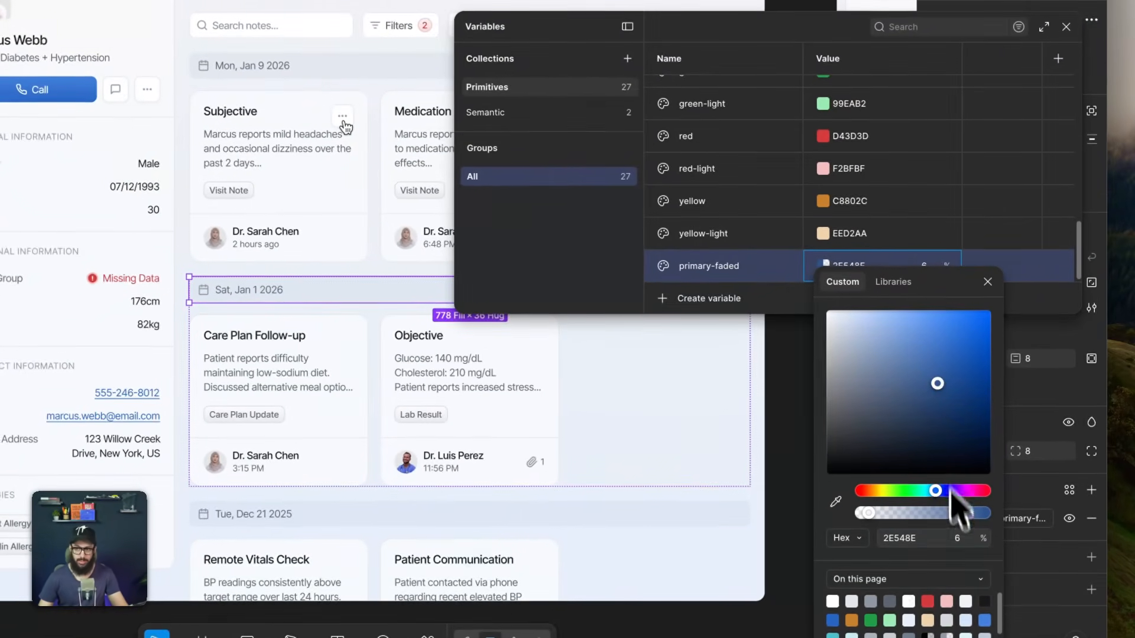
- Try an opacity of 8% for the primary-faded colour
left_click(957, 520)
type("8")
key("Return")
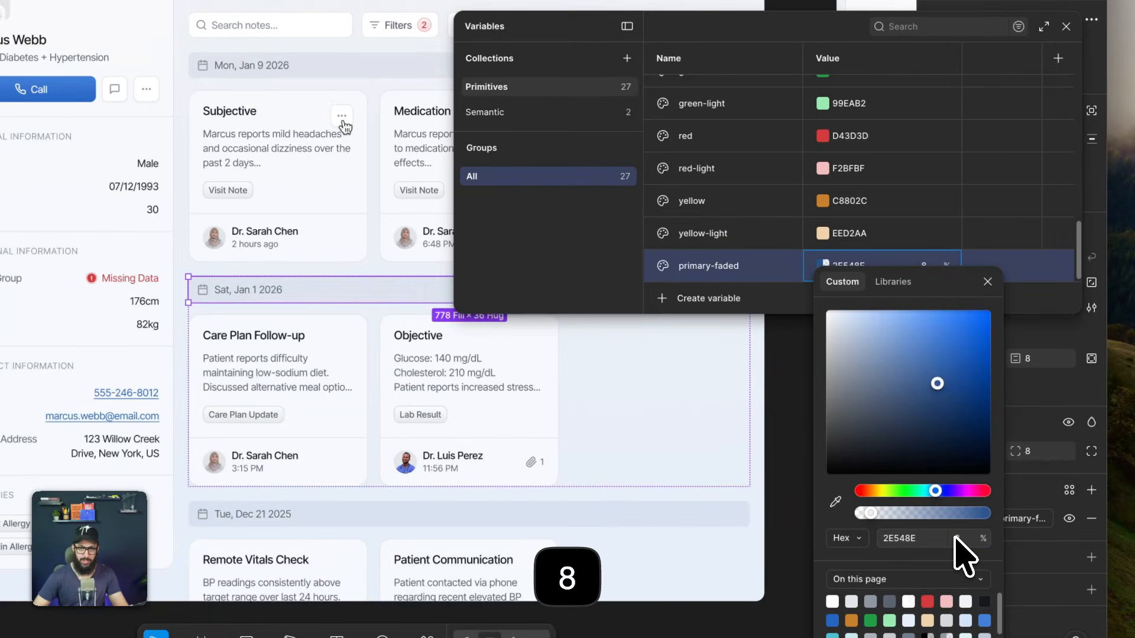
- Set the opacity of the primary-faded colour to 6% and finish editing it
left_click(956, 538)
type("6")
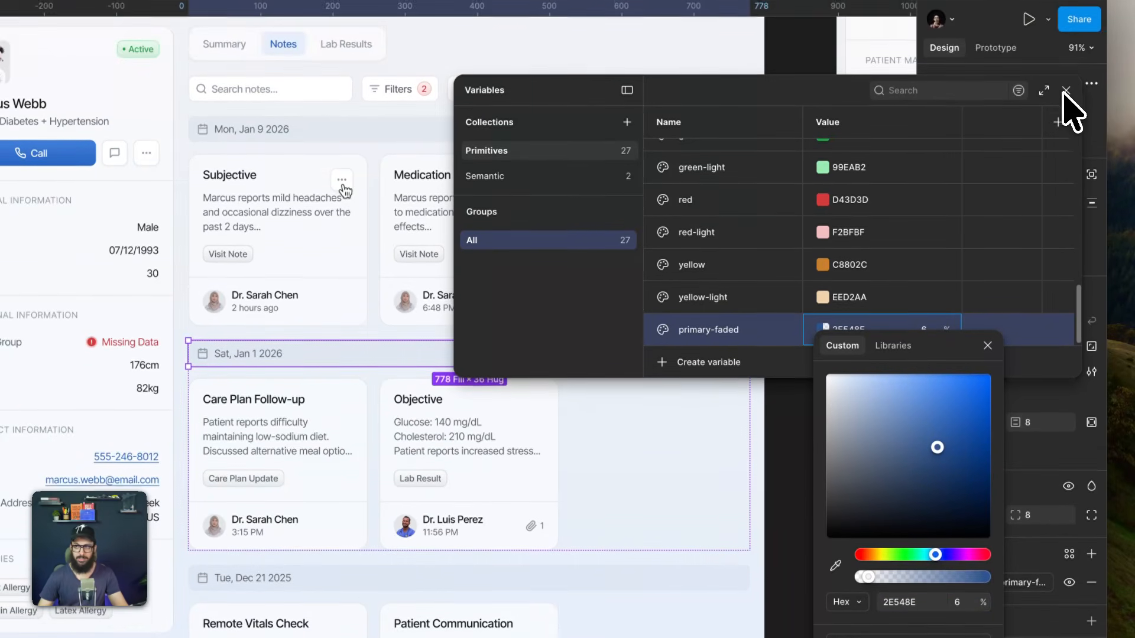
left_click(1066, 27)
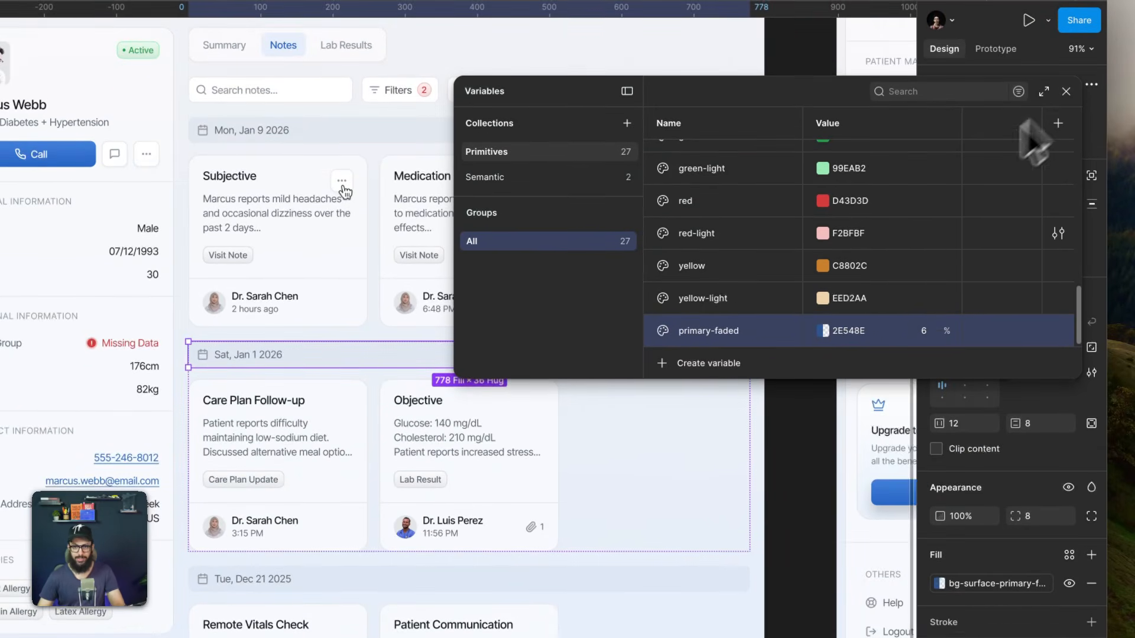
- Set the primary-faded colour in the Primitives collection to the more muted blue 365077 and close the variables window
left_click(825, 330)
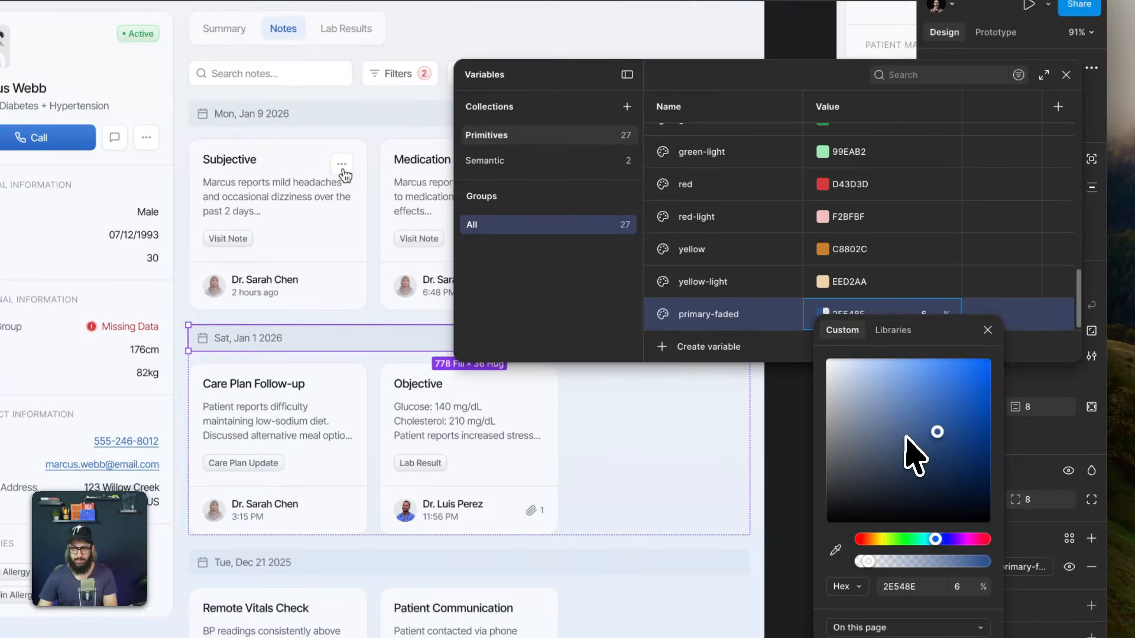
left_click(915, 460)
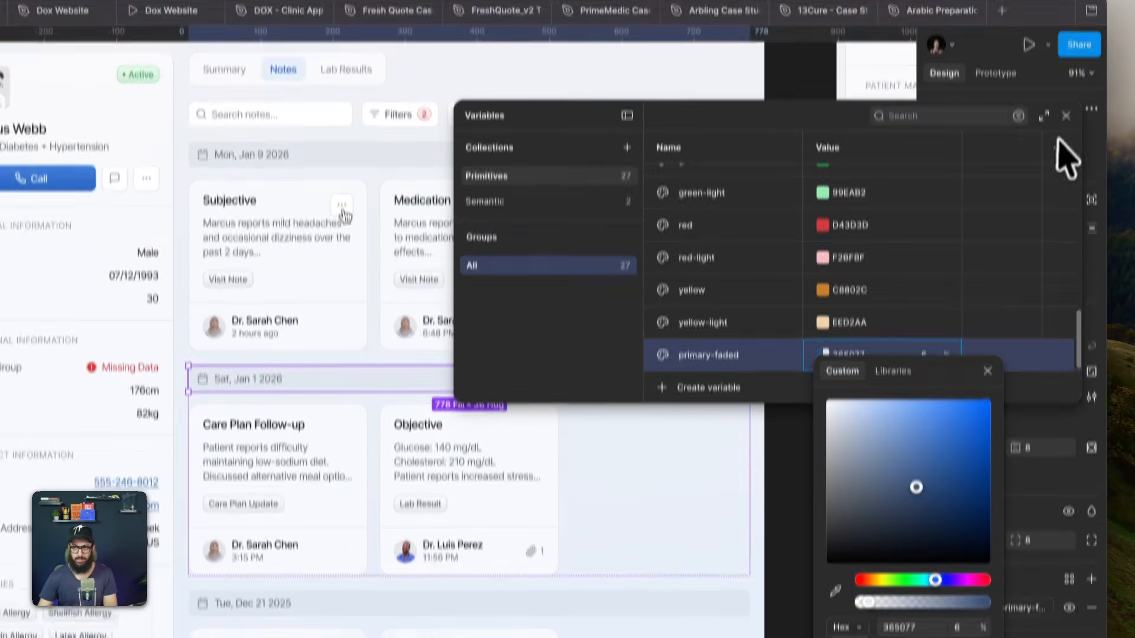
key("Escape")
key("Escape")
key("Escape")
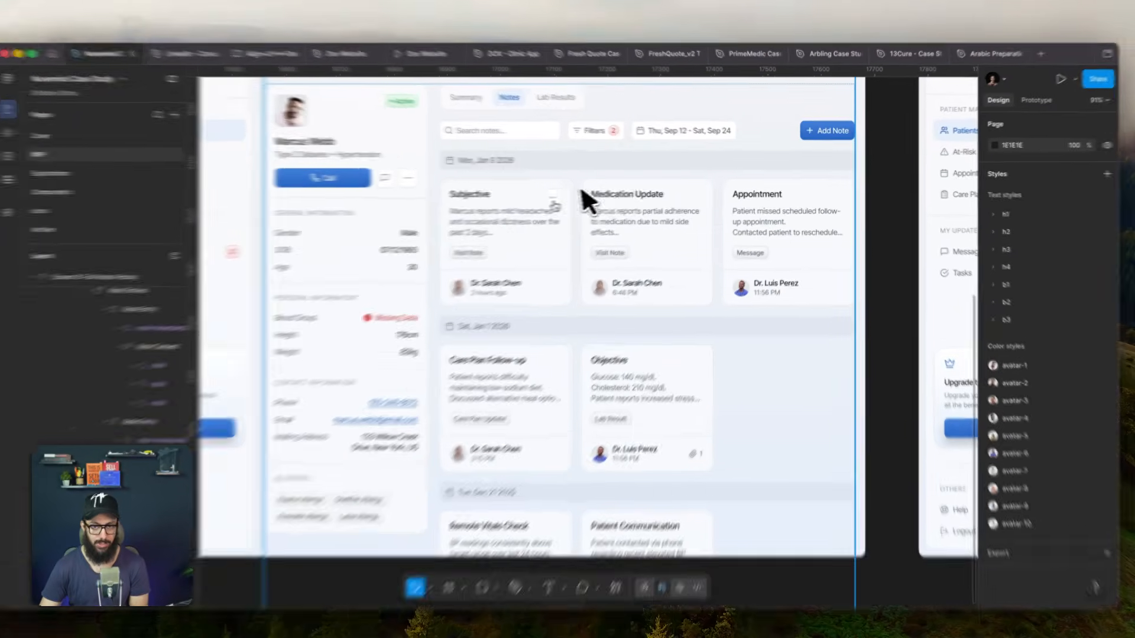
- Open the main component of the Subjective note card and rename its component set to Note
double_click(535, 191)
double_click(535, 191)
double_click(535, 191)
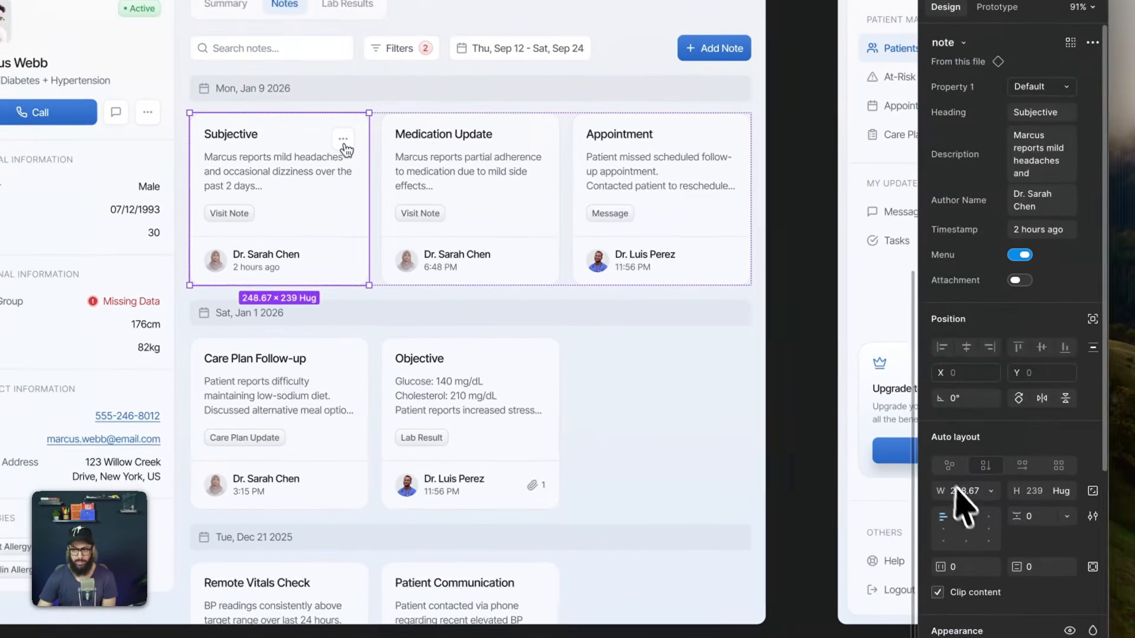
scroll(1076, 578, "down", 5)
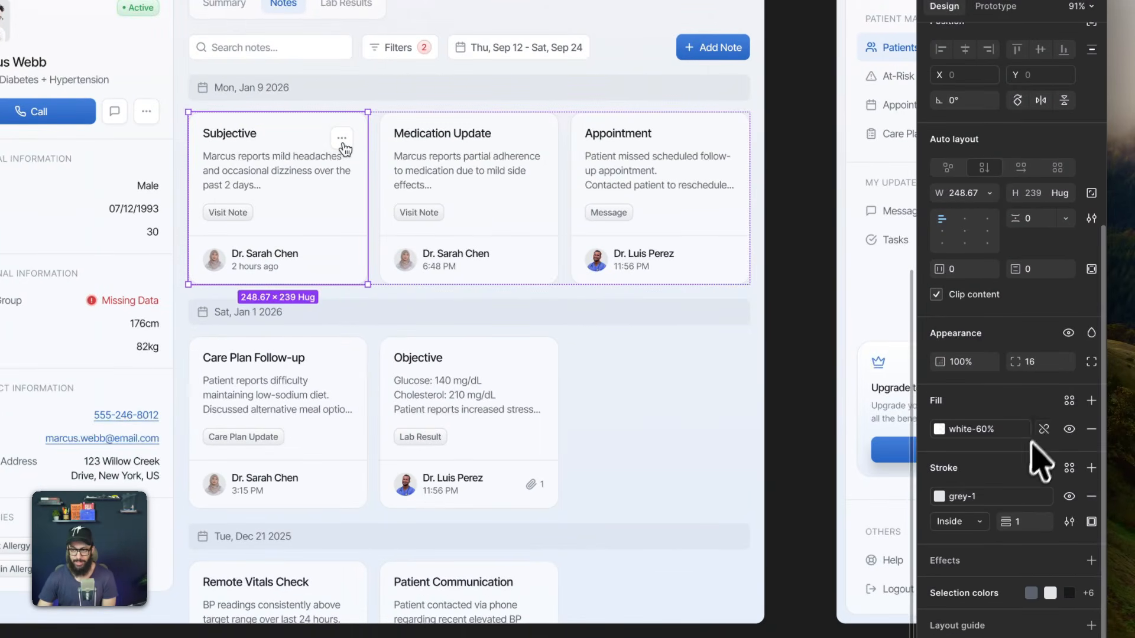
scroll(1041, 465, "up", 5)
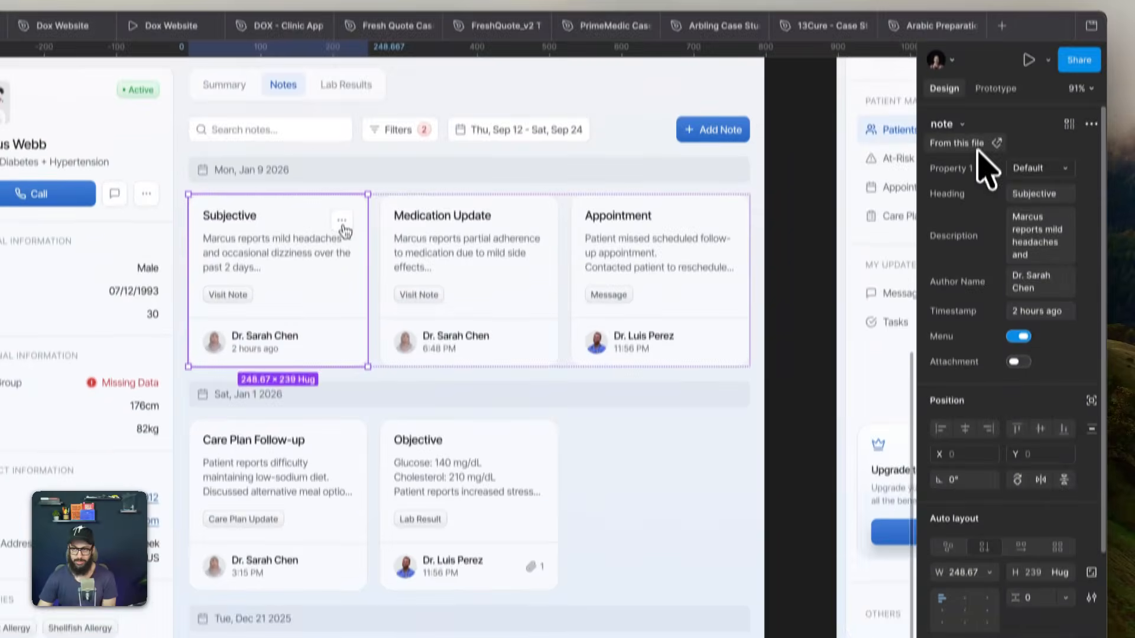
left_click(997, 61)
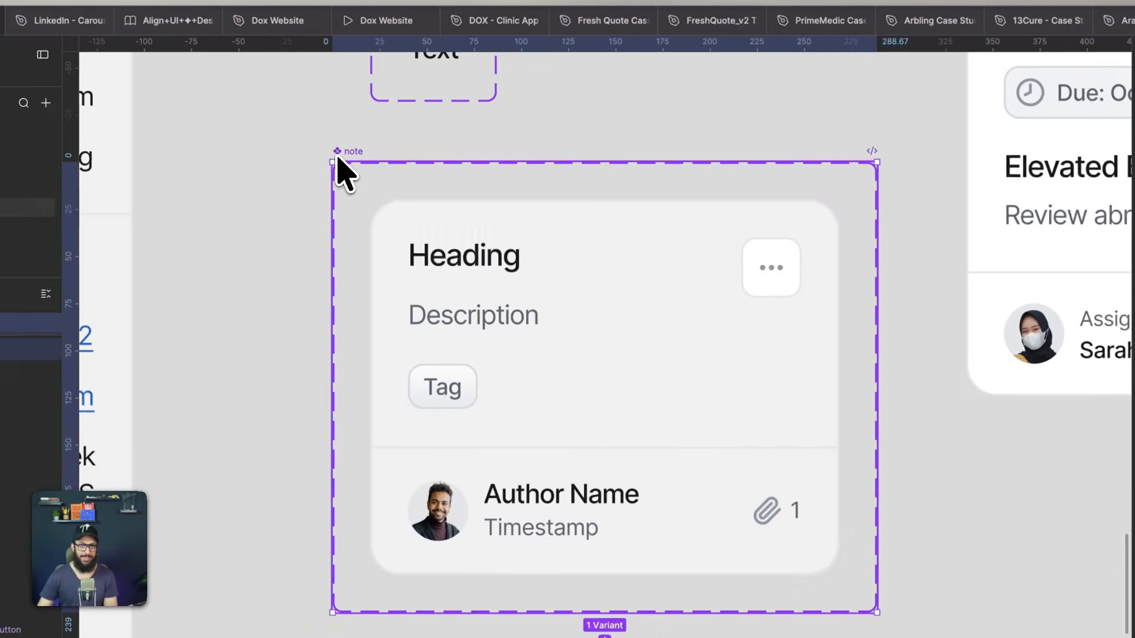
key("super+r")
key("shift+Right")
key("Return")
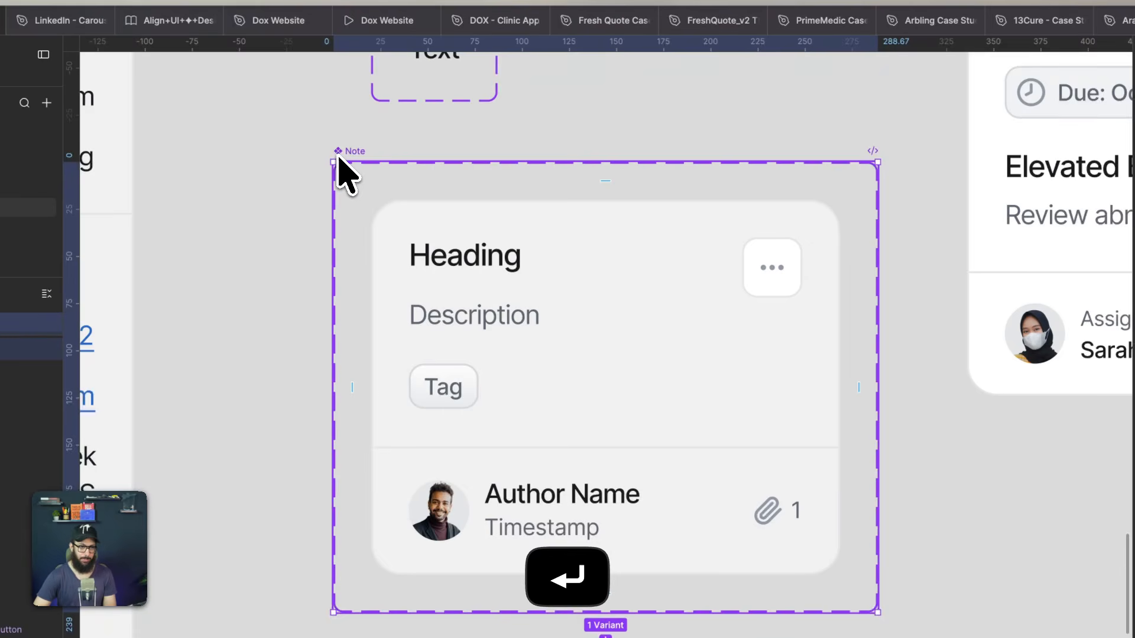
- Apply the semantic bg-surface variable as the fill of the Note component's default variant
left_click(547, 318)
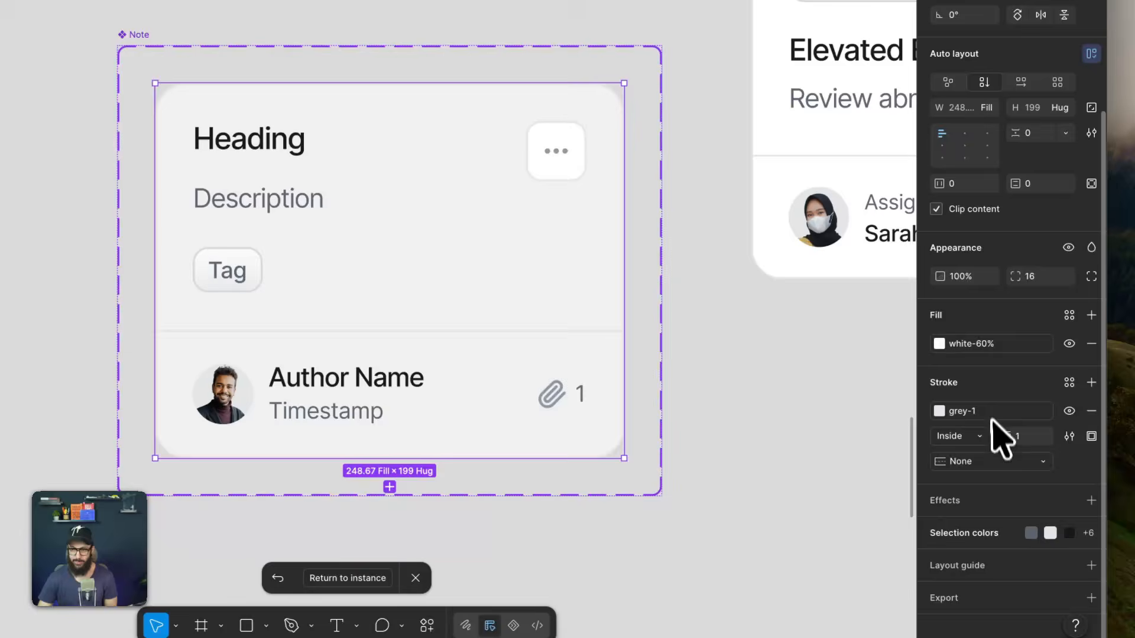
left_click(995, 346)
scroll(810, 491, "down", 5)
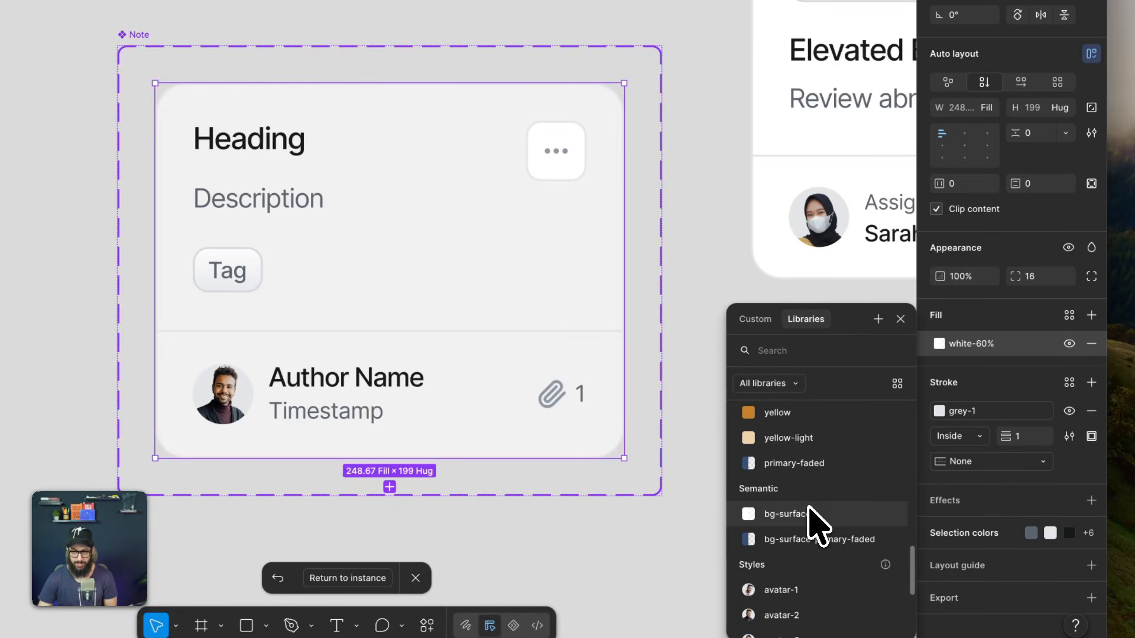
left_click(784, 513)
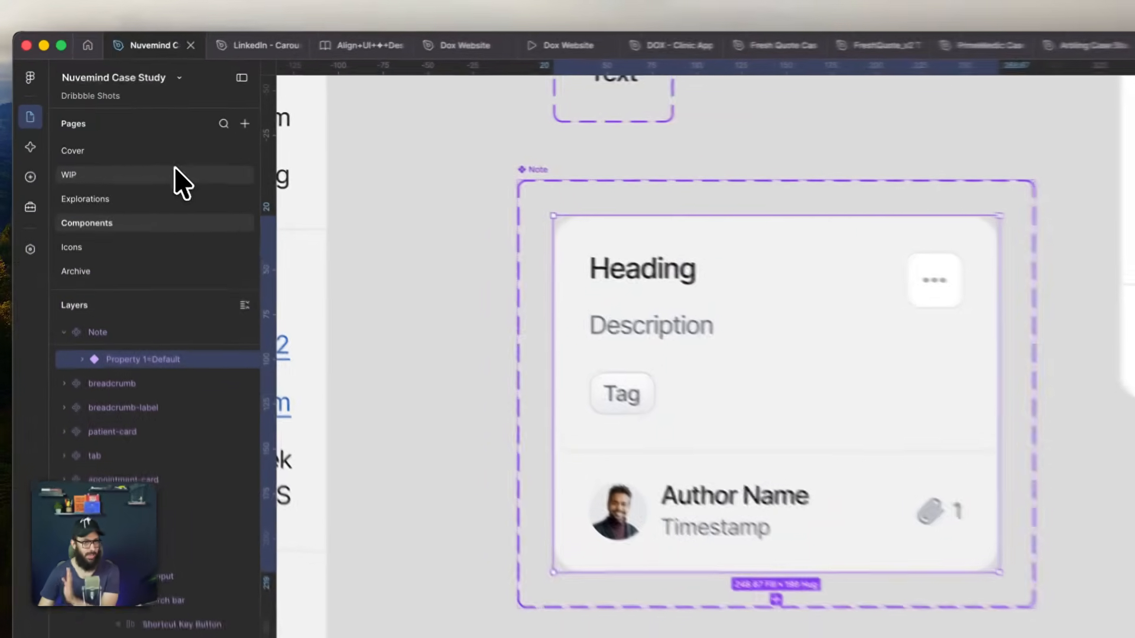
- Return to the WIP page and go to the main component of the Test Name header cell in the All Results table
left_click(156, 157)
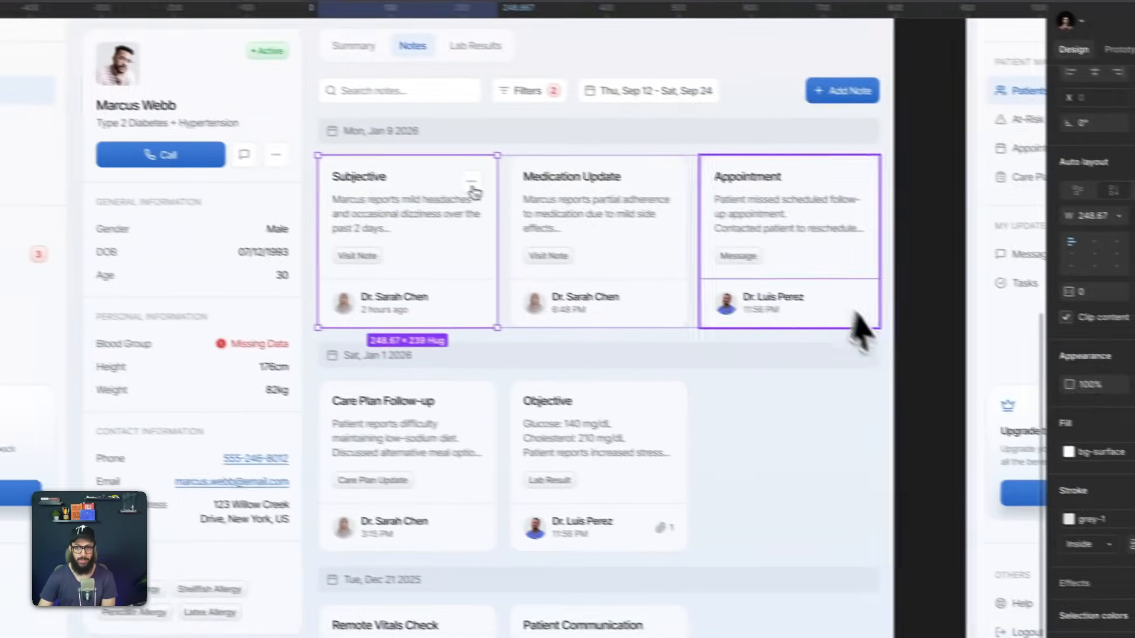
left_click(920, 351)
key("space")
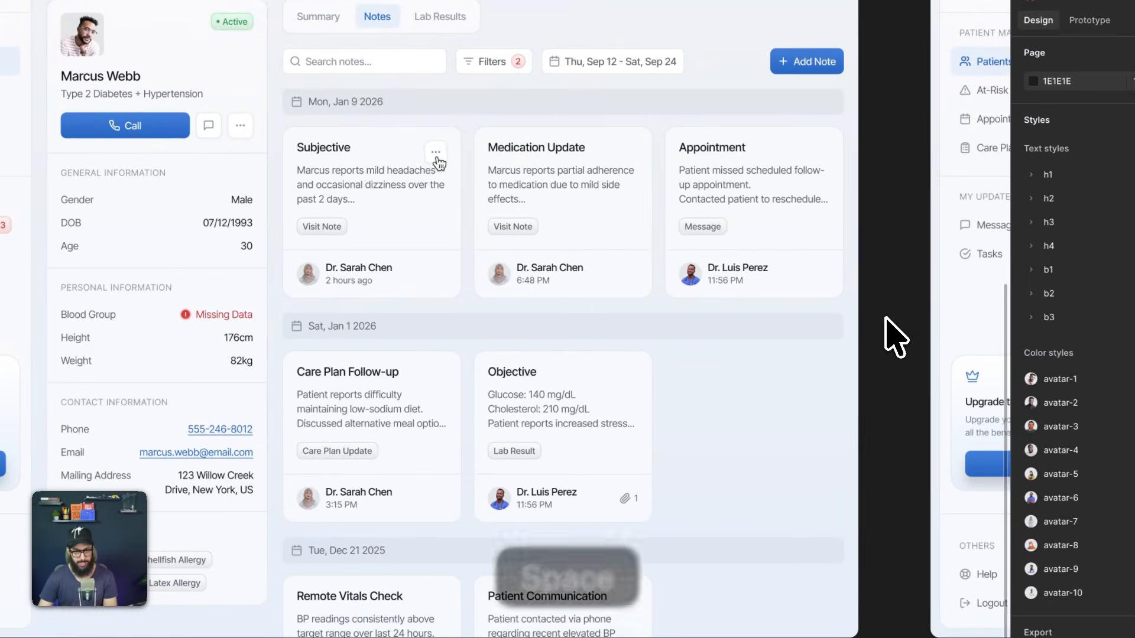
left_click_drag(922, 356, 284, 310)
left_click_drag(806, 271, 352, 294)
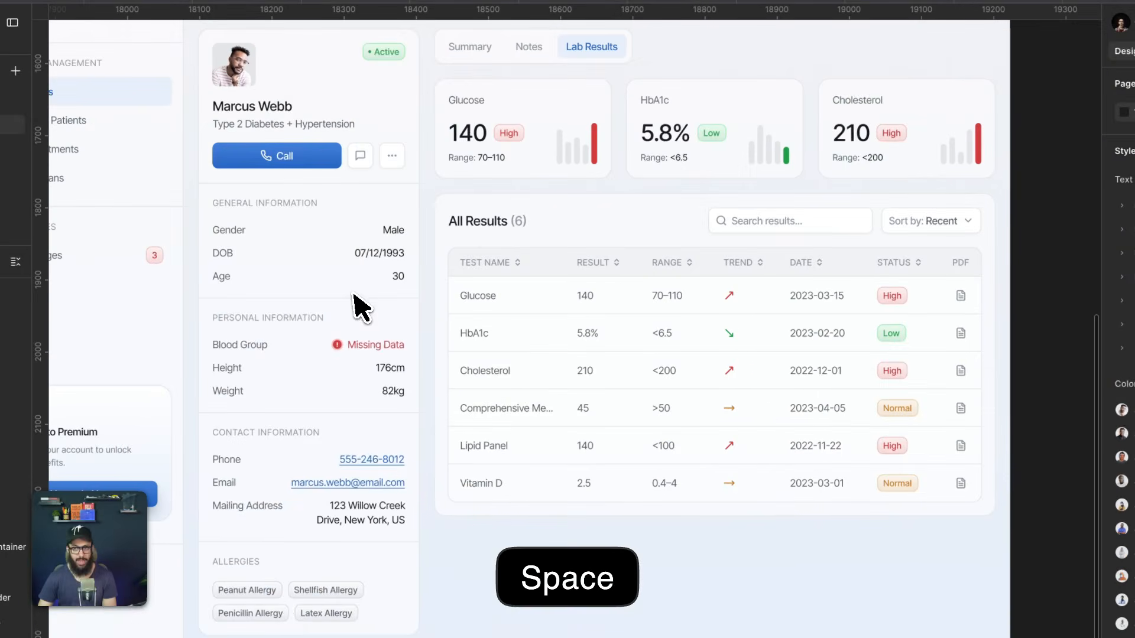
left_click(533, 262, "super")
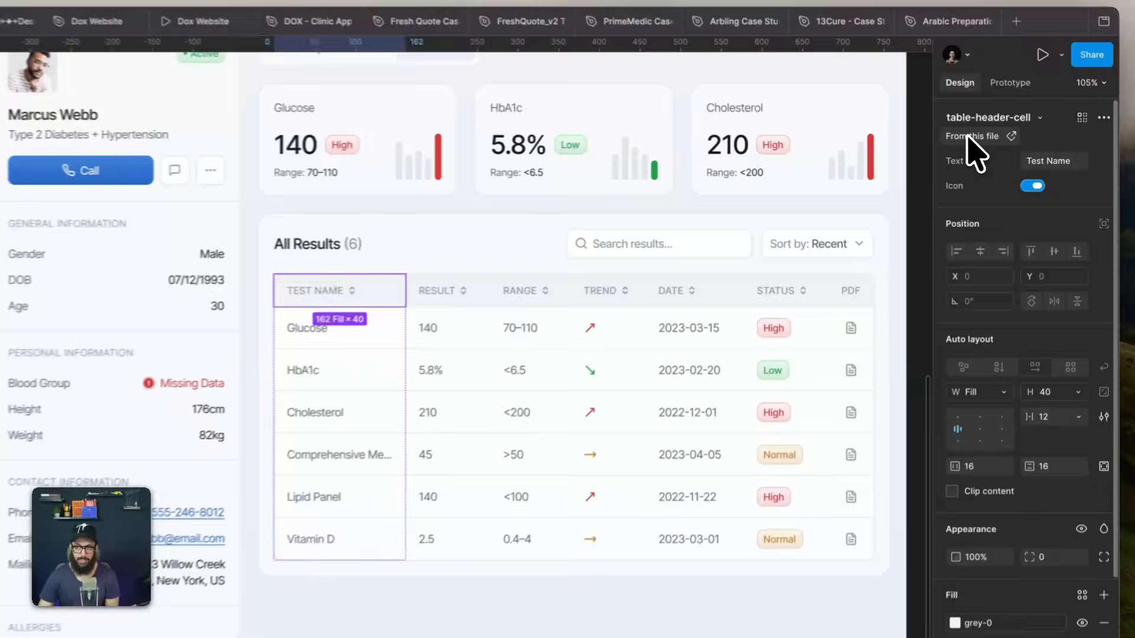
left_click(998, 142)
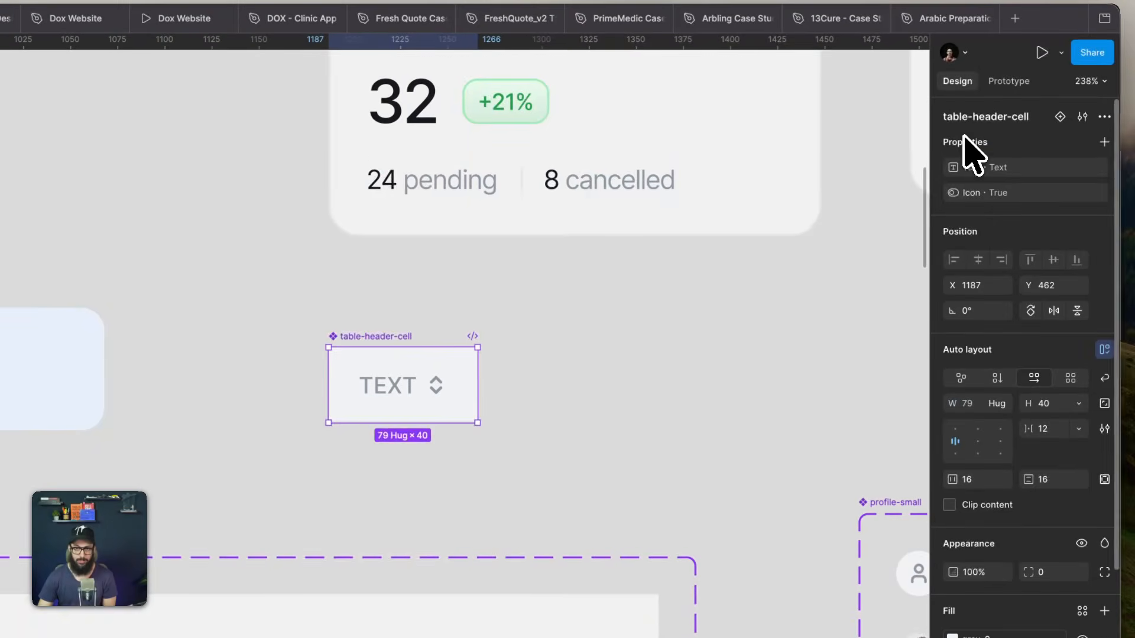
scroll(958, 471, "down", 3)
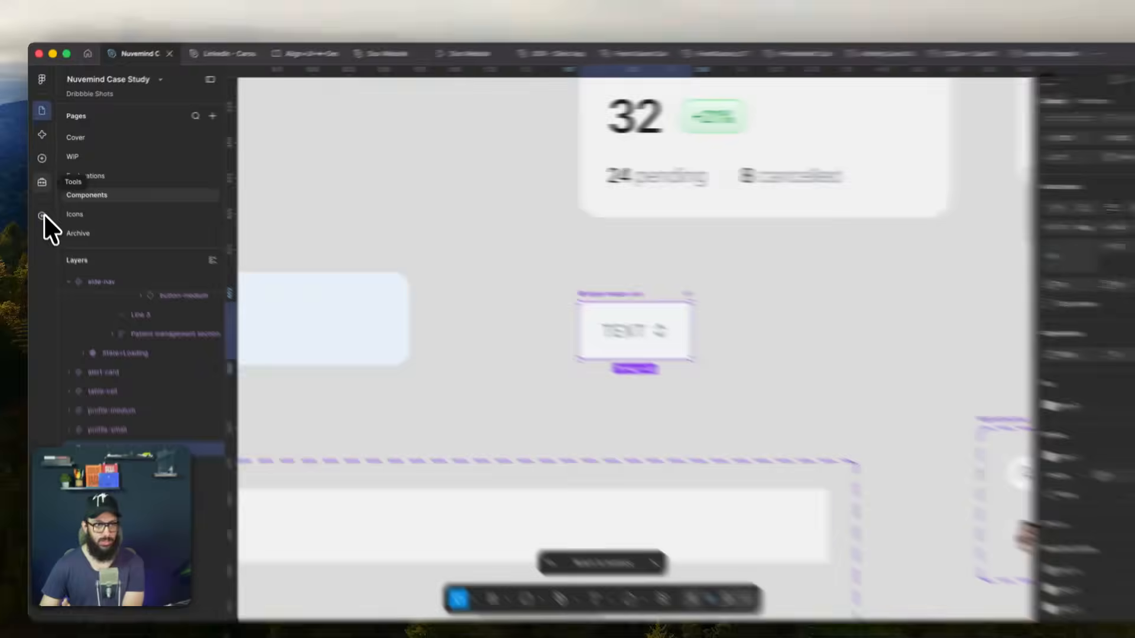
- Create a colour variable named bg-surface-faded in the Semantic collection and place it directly below bg-surface
left_click(41, 179)
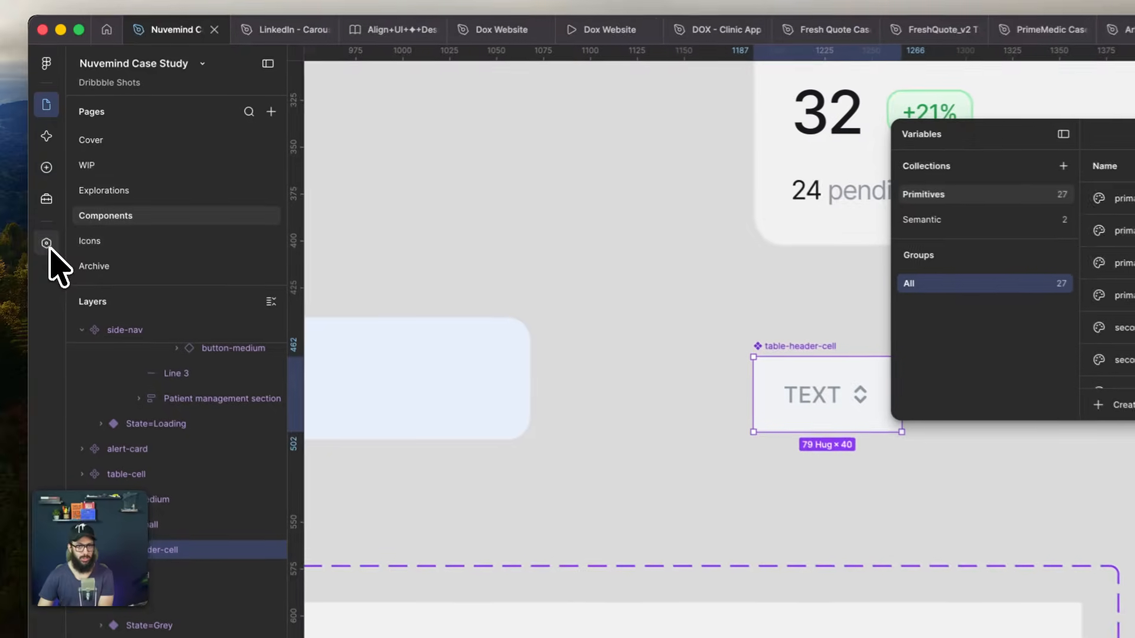
left_click(702, 197)
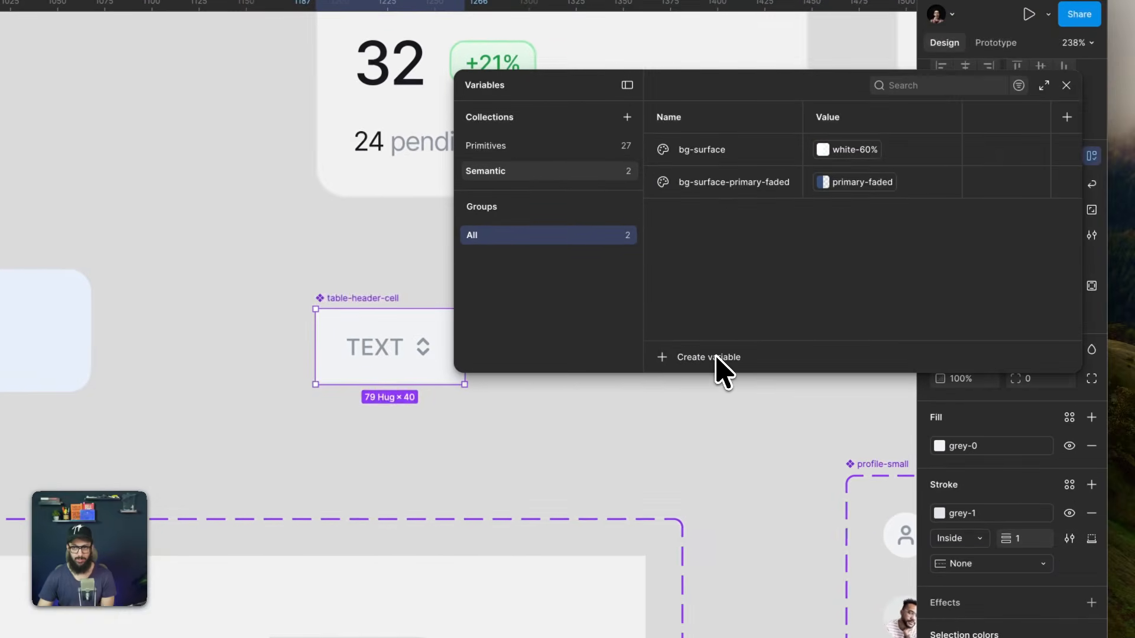
left_click(912, 391)
key("b")
left_click(708, 385)
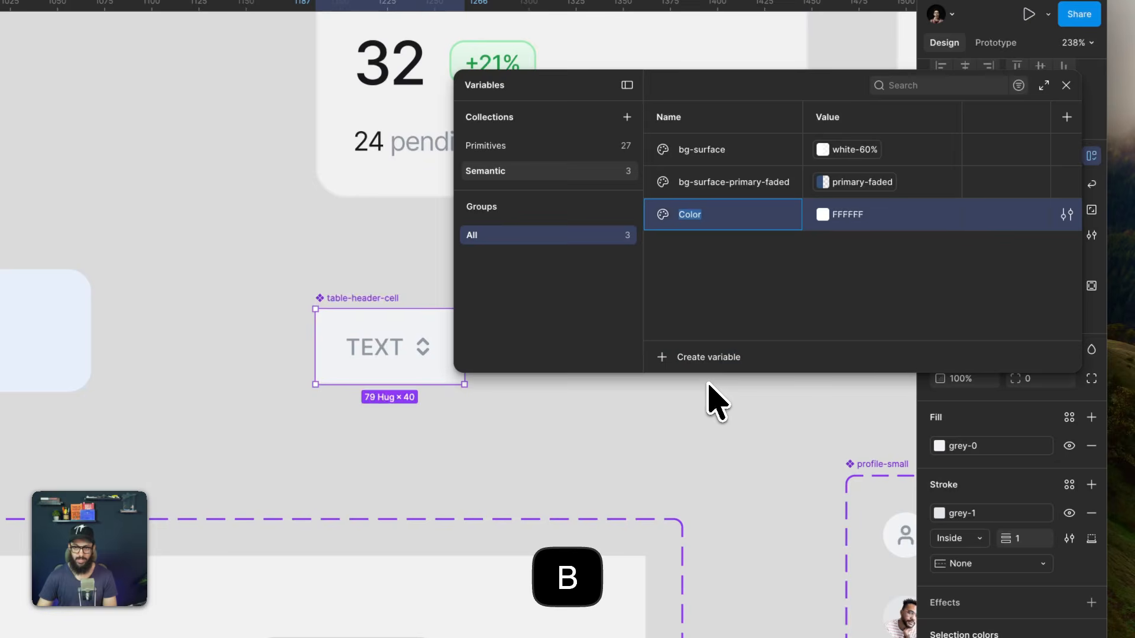
type("bg-surface")
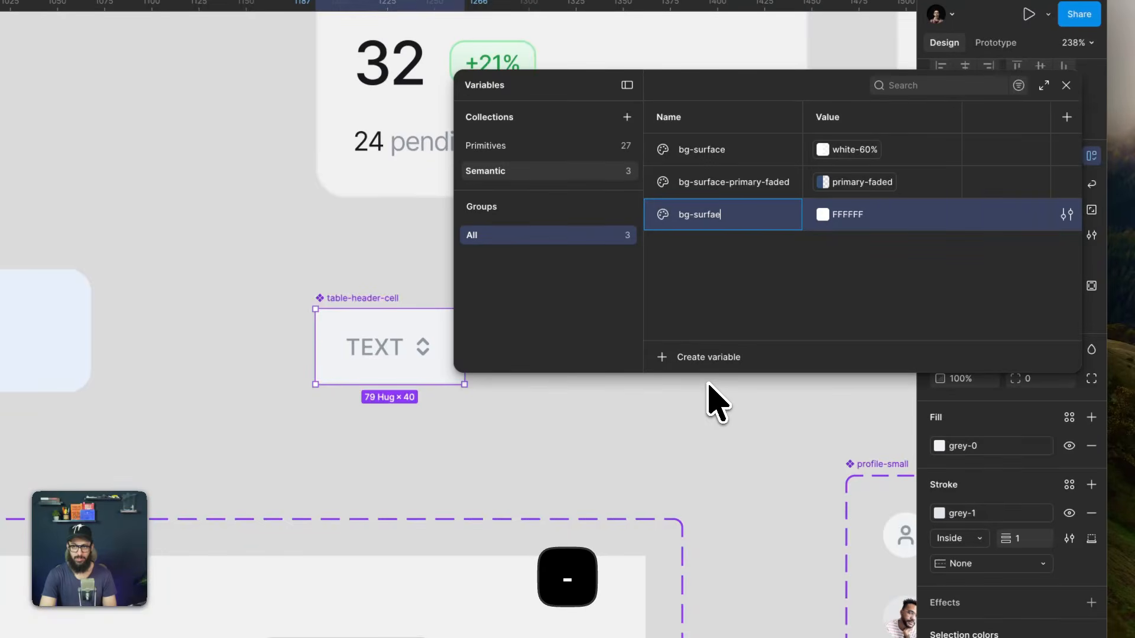
key("BackSpace")
type("ce-faded")
key("Return")
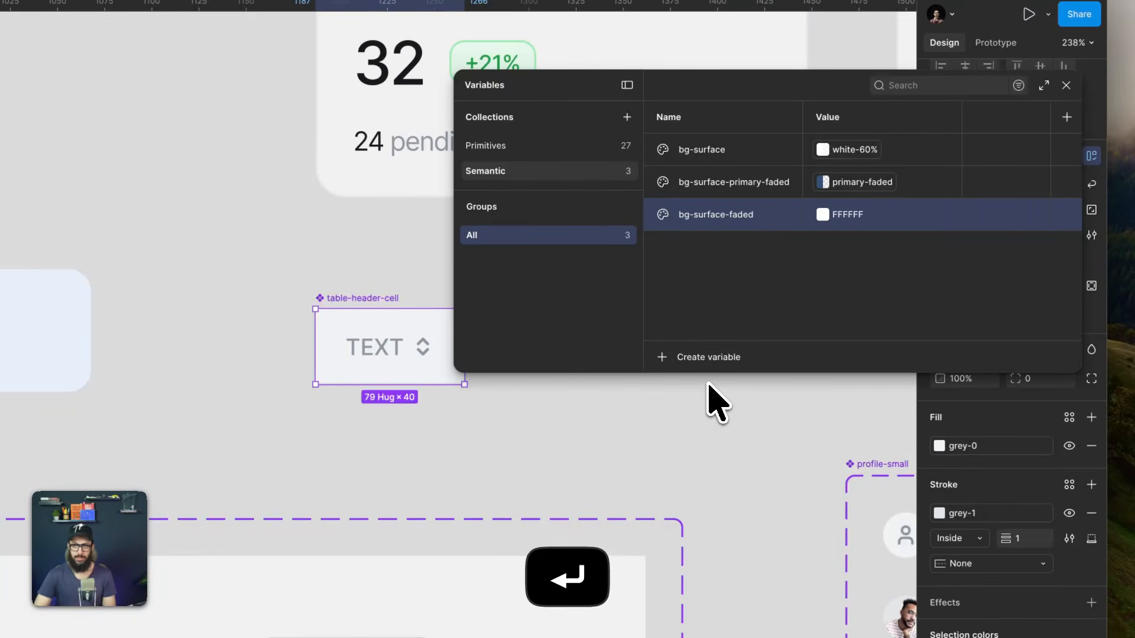
left_click_drag(653, 216, 655, 167)
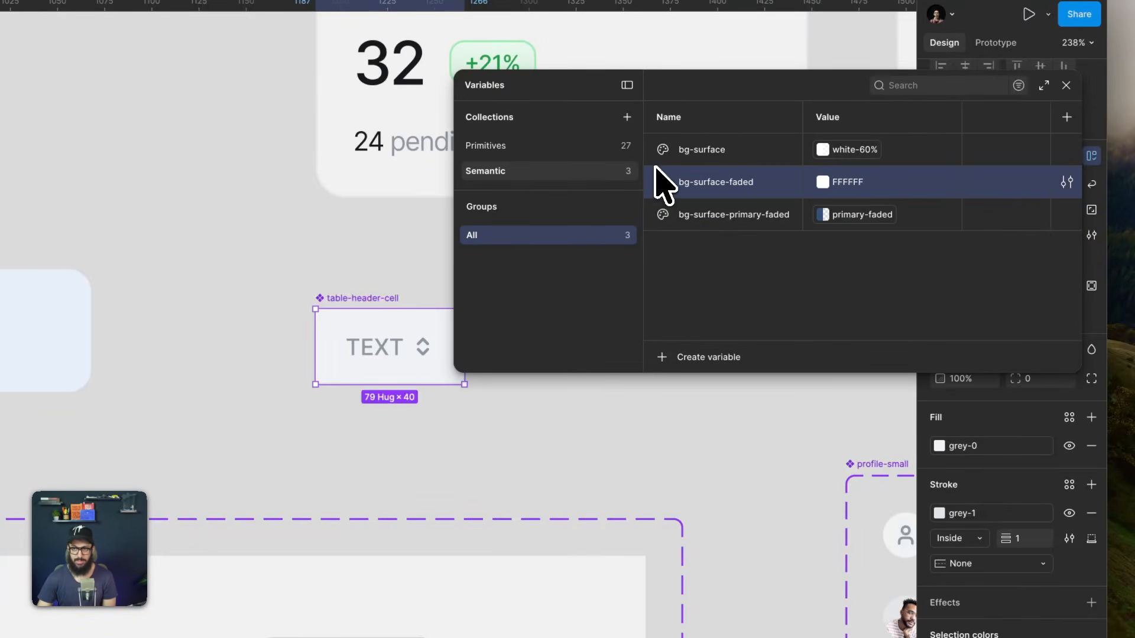
- Link the bg-surface-faded variable's value to the grey-0 primitive
left_click(823, 182)
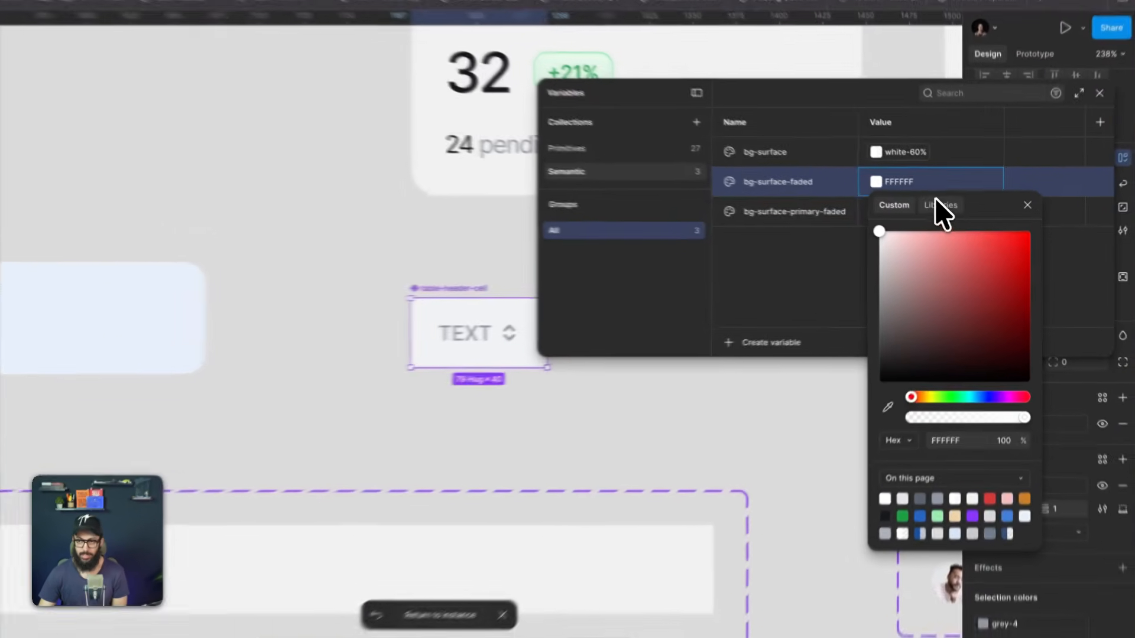
left_click(956, 220)
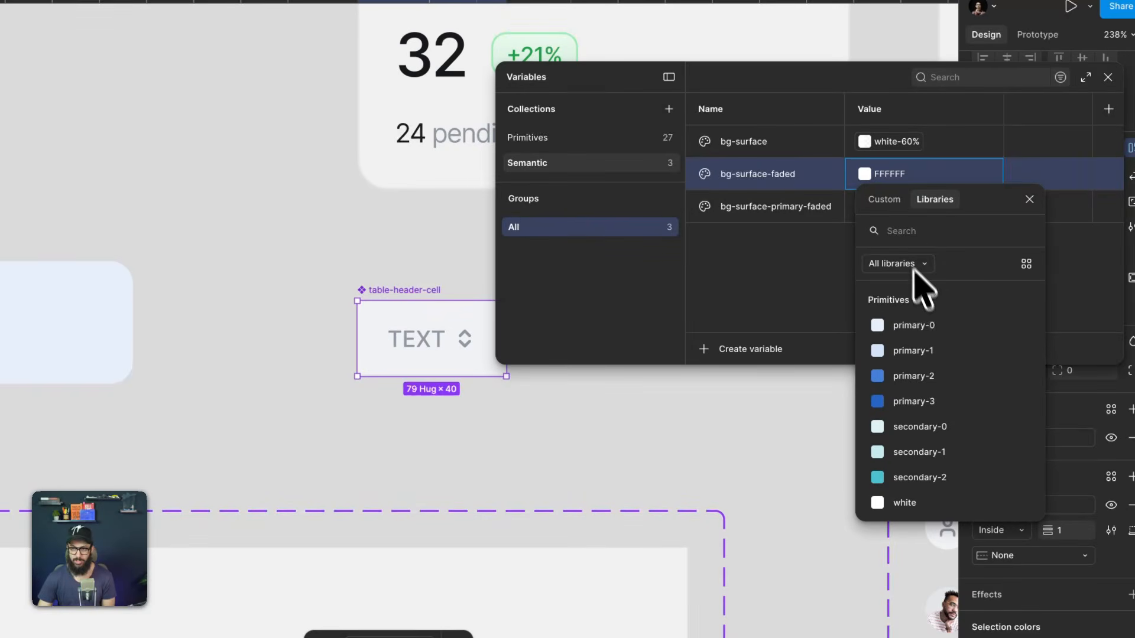
type("gra")
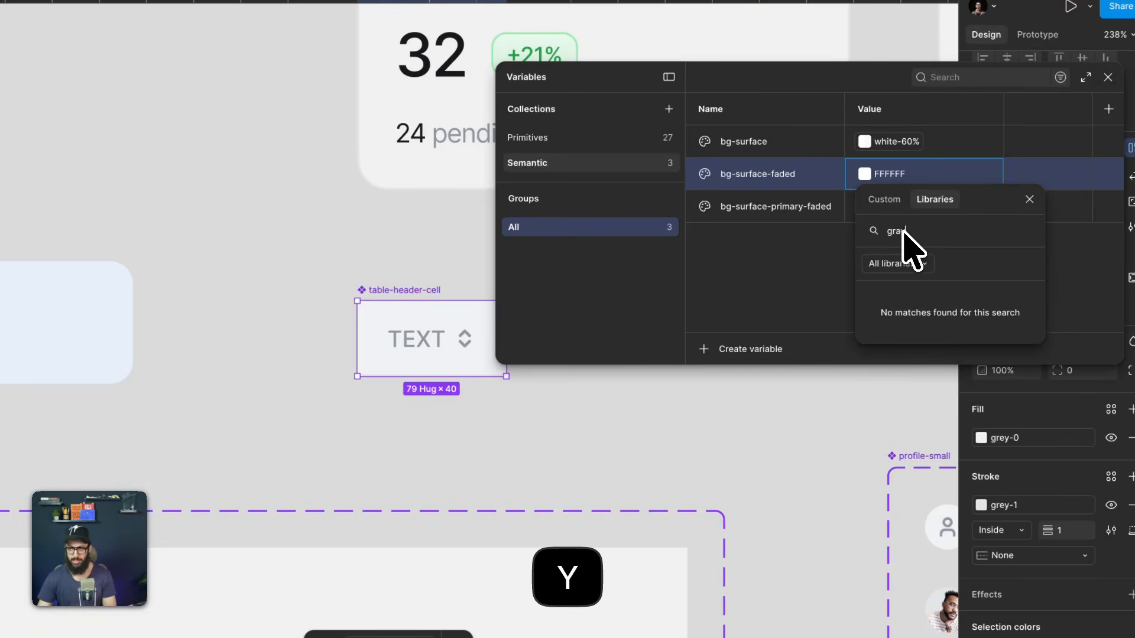
type("y")
key("super+a")
type("grey")
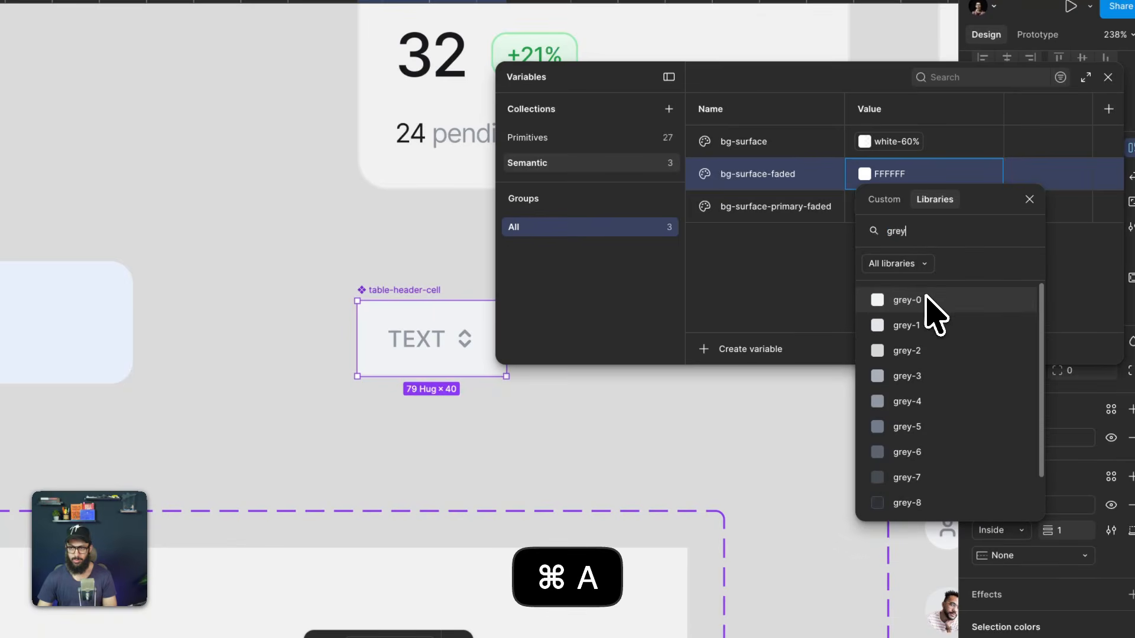
left_click(927, 300)
left_click(606, 400)
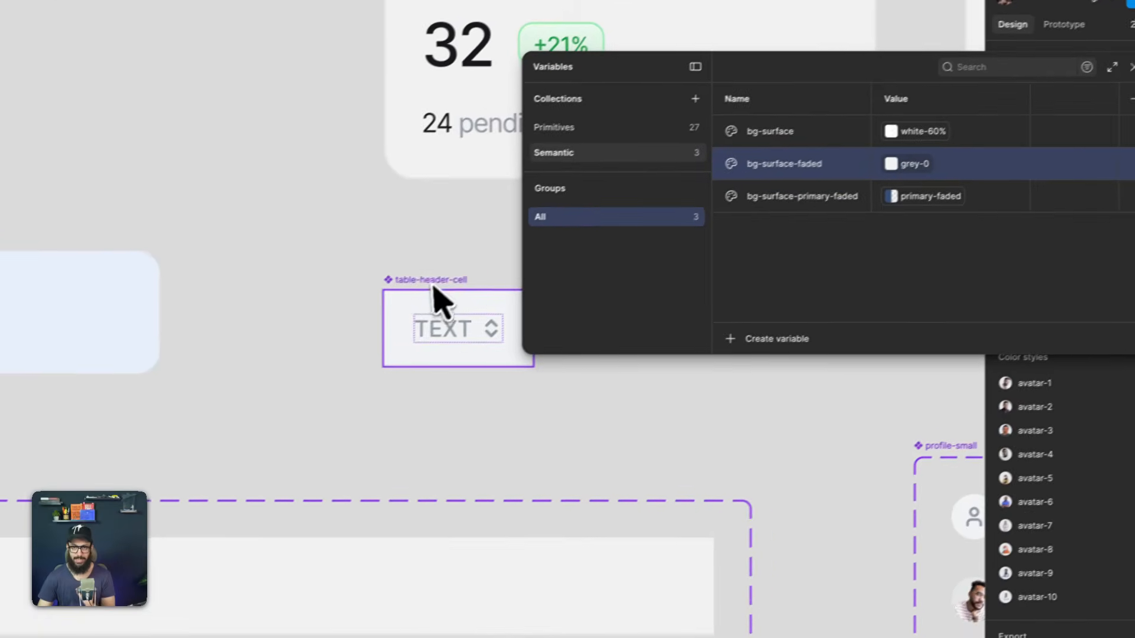
- Close the variables window and apply bg-surface-faded as the fill of the table-header-cell main component
left_click(408, 291)
left_click(1128, 68)
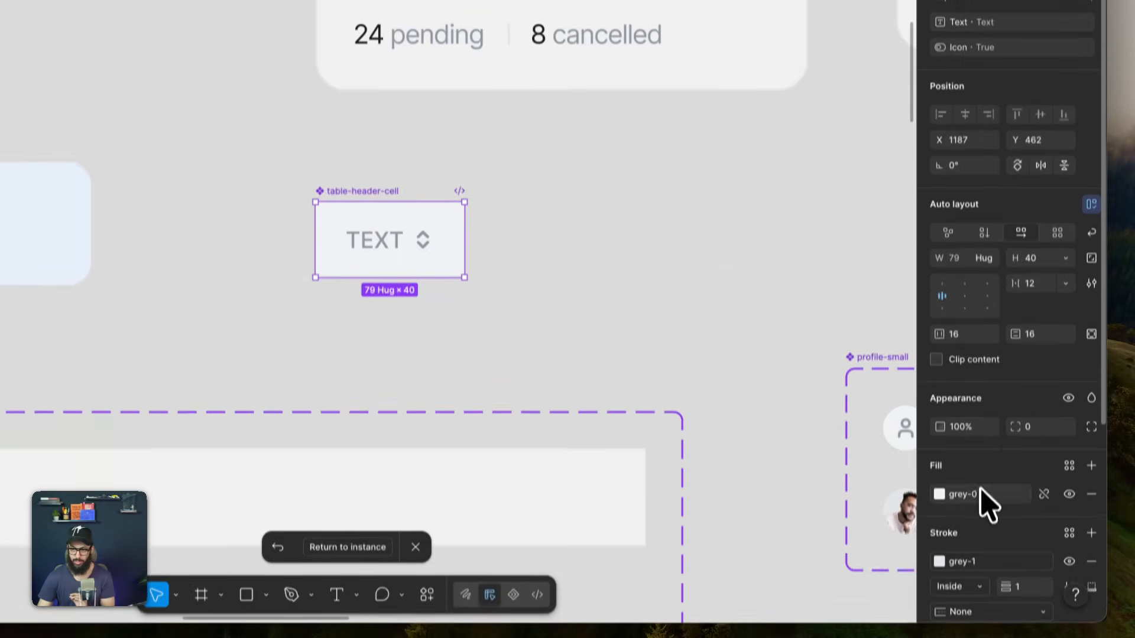
left_click(982, 497)
scroll(840, 473, "down", 10)
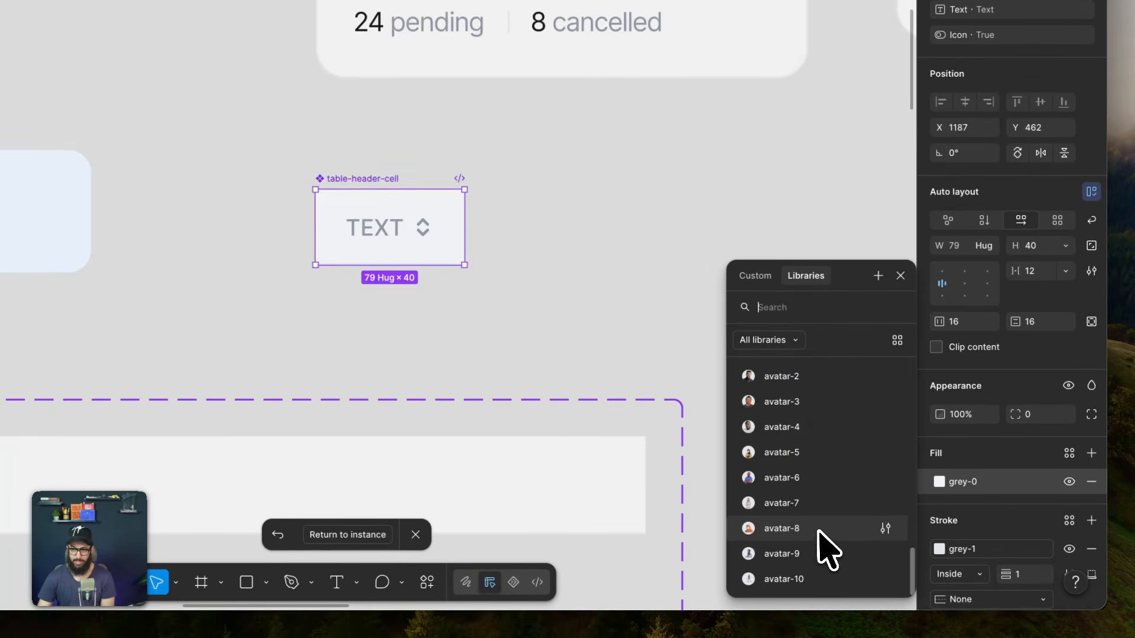
scroll(827, 544, "up", 5)
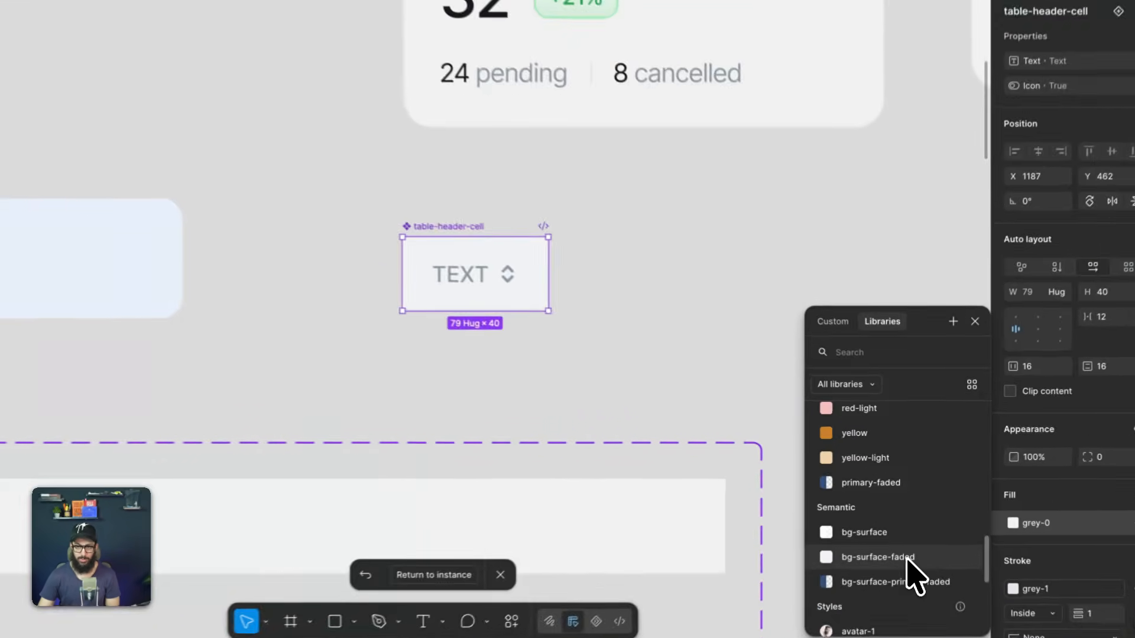
left_click(912, 526)
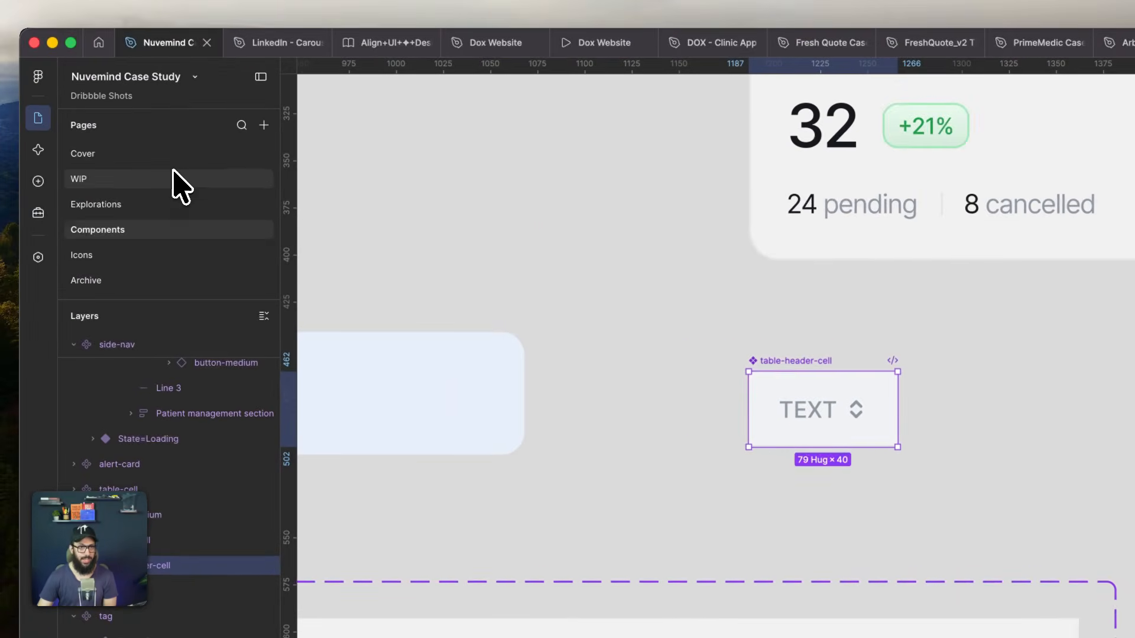
- Return to the WIP page and select the Filters button above the notes on the Patient Profile screen
left_click(177, 178)
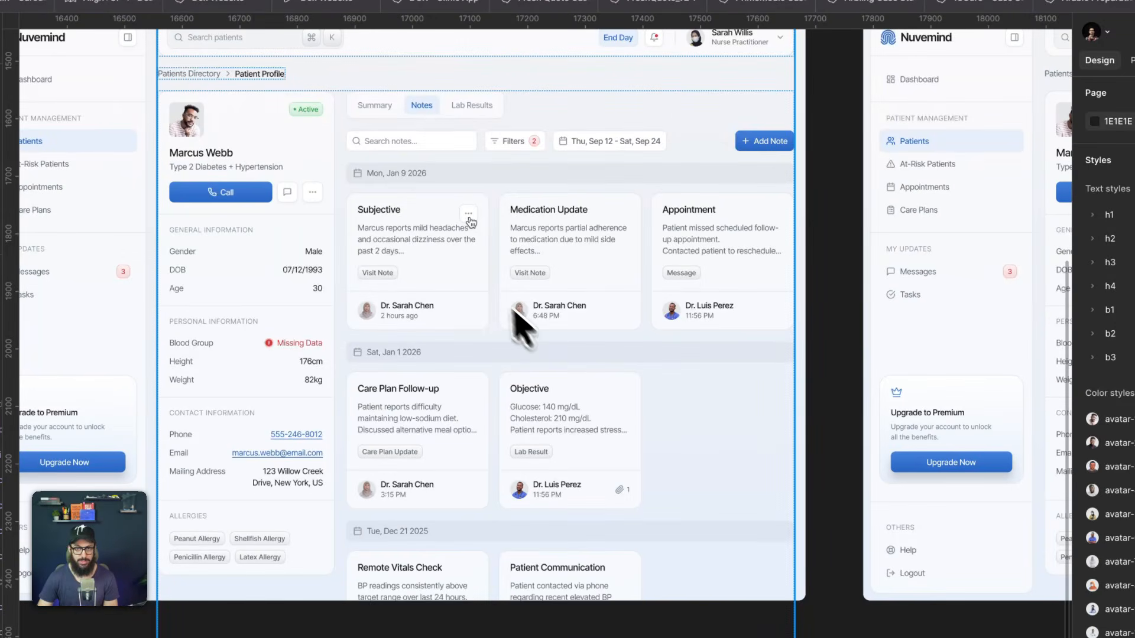
key("space")
left_click_drag(357, 225, 508, 239)
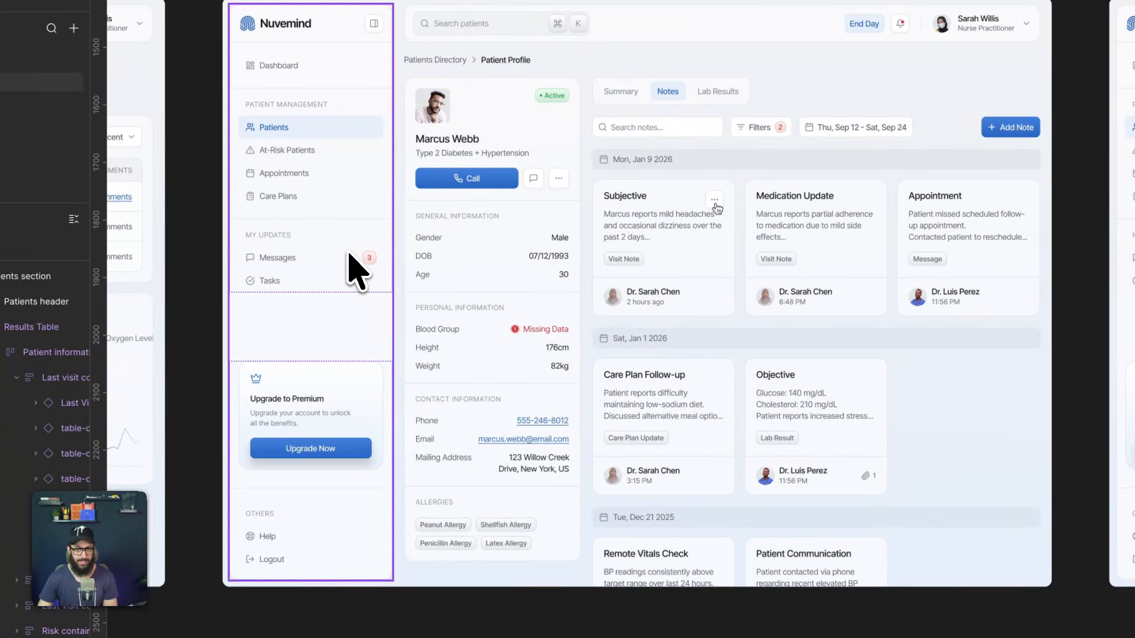
scroll(349, 281, "up", 5)
left_click(349, 278)
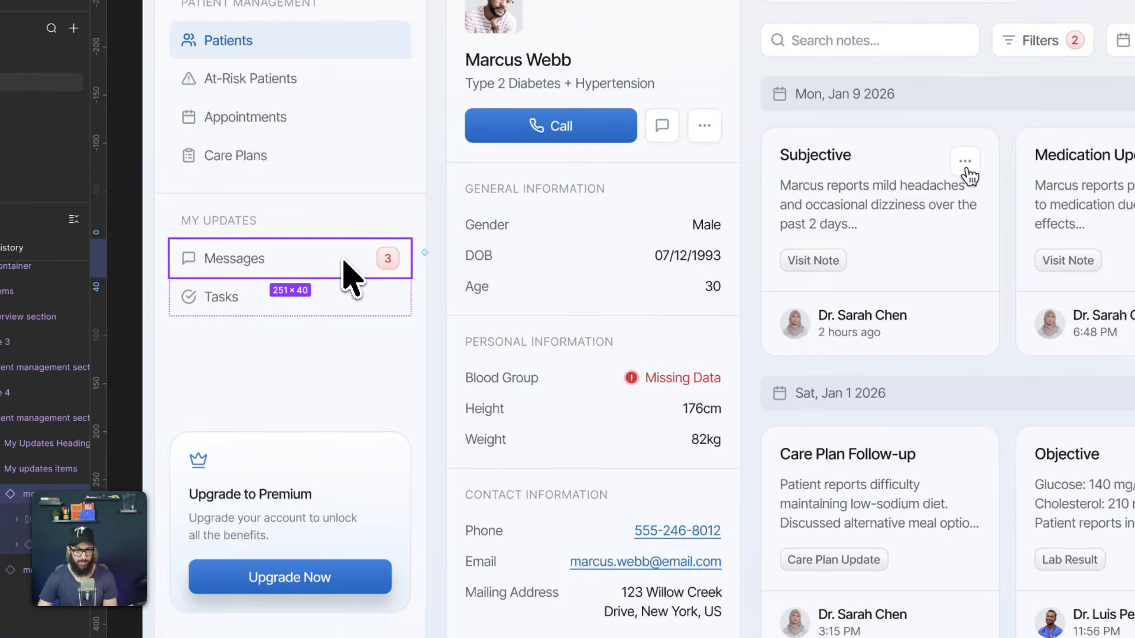
key("space")
left_click_drag(768, 253, 424, 423)
scroll(755, 204, "up", 5)
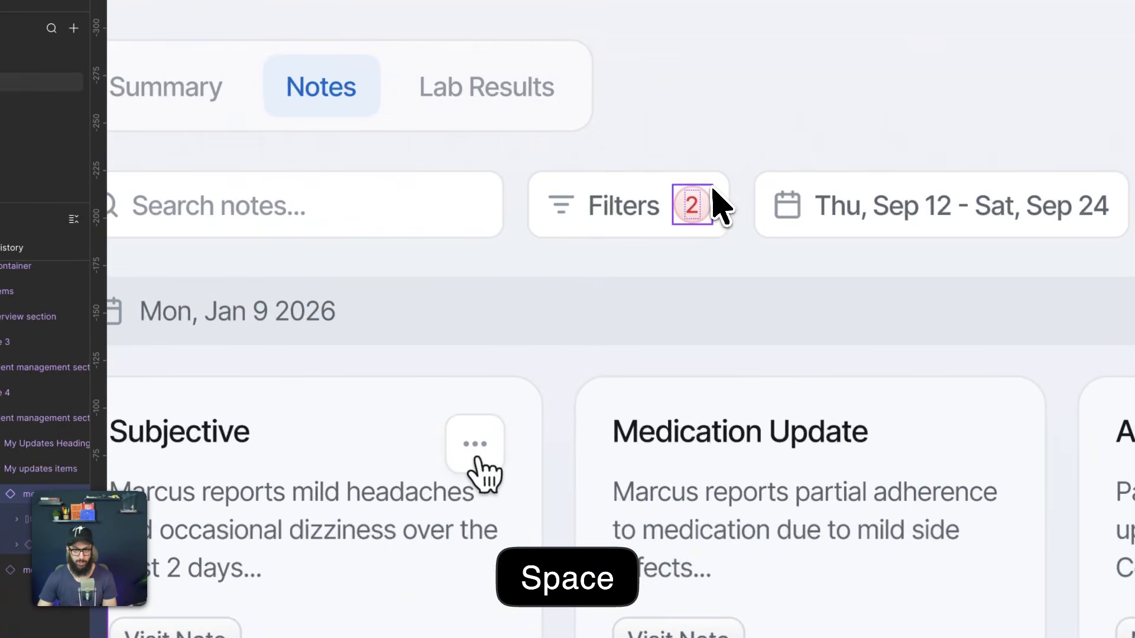
left_click(714, 186)
double_click(714, 184)
left_click(715, 186)
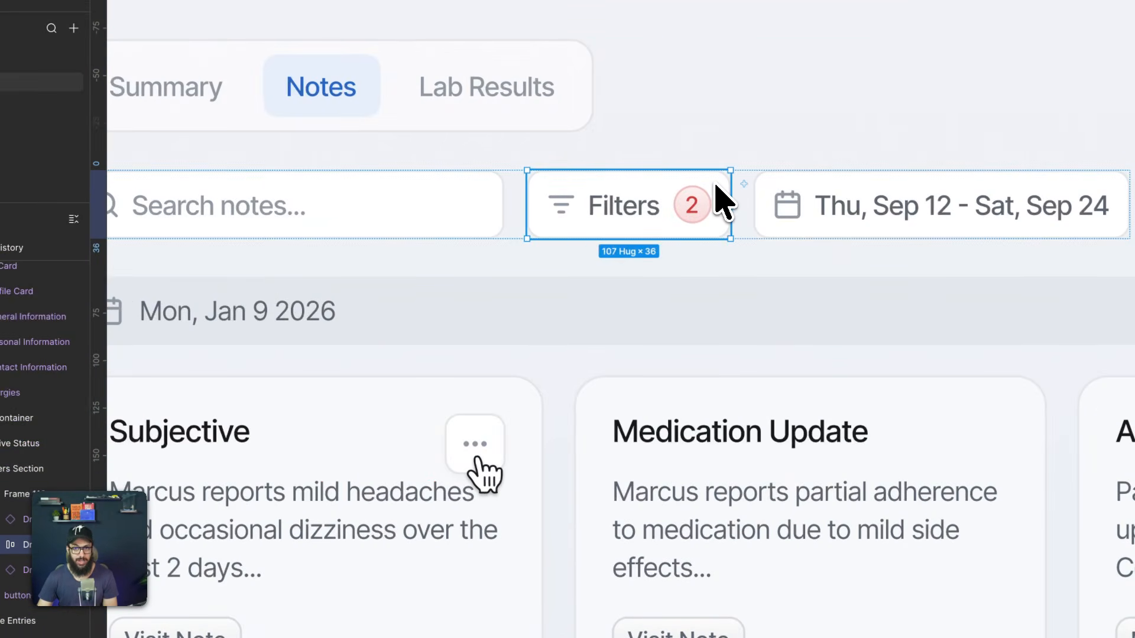
scroll(717, 186, "down", 5)
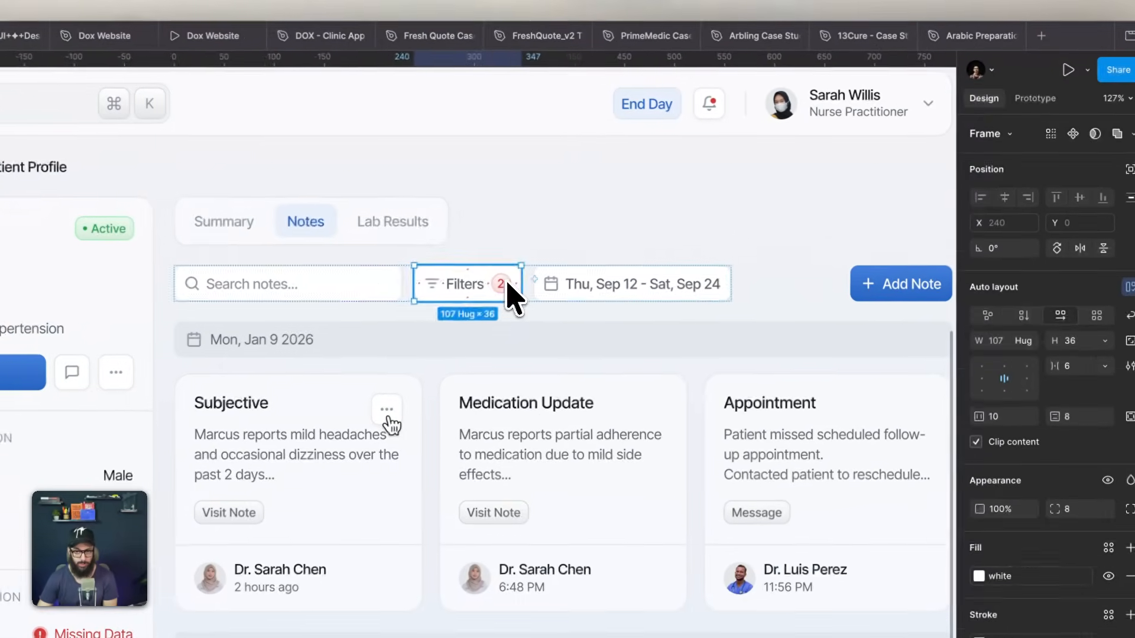
- Select the count tag inside the Filters button, check its state options and go to its main component
double_click(652, 236)
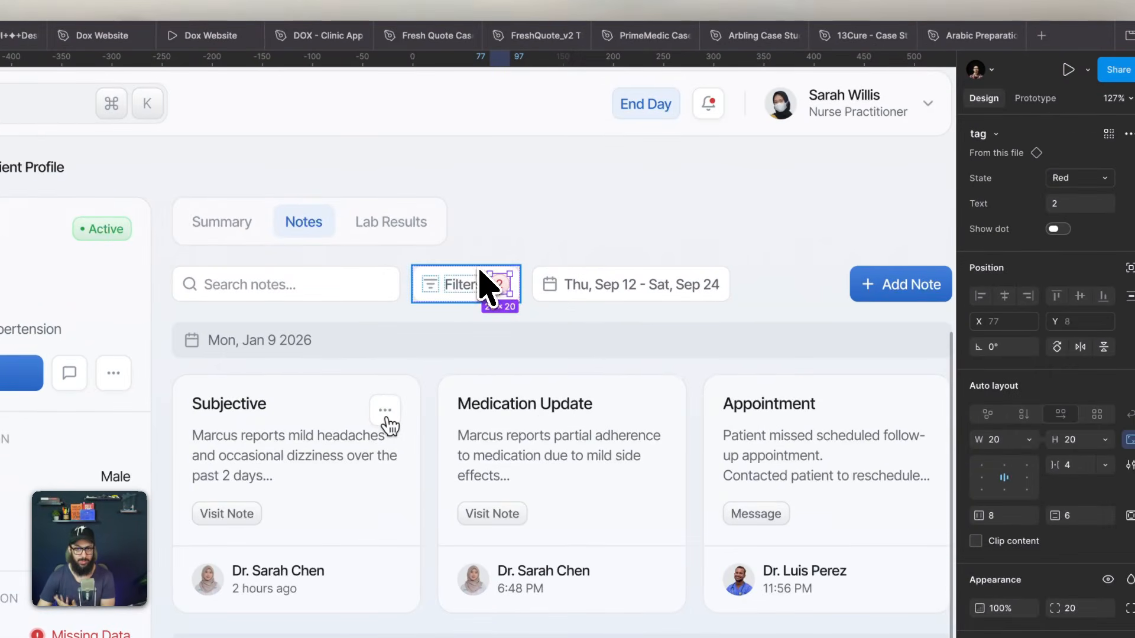
key("Escape")
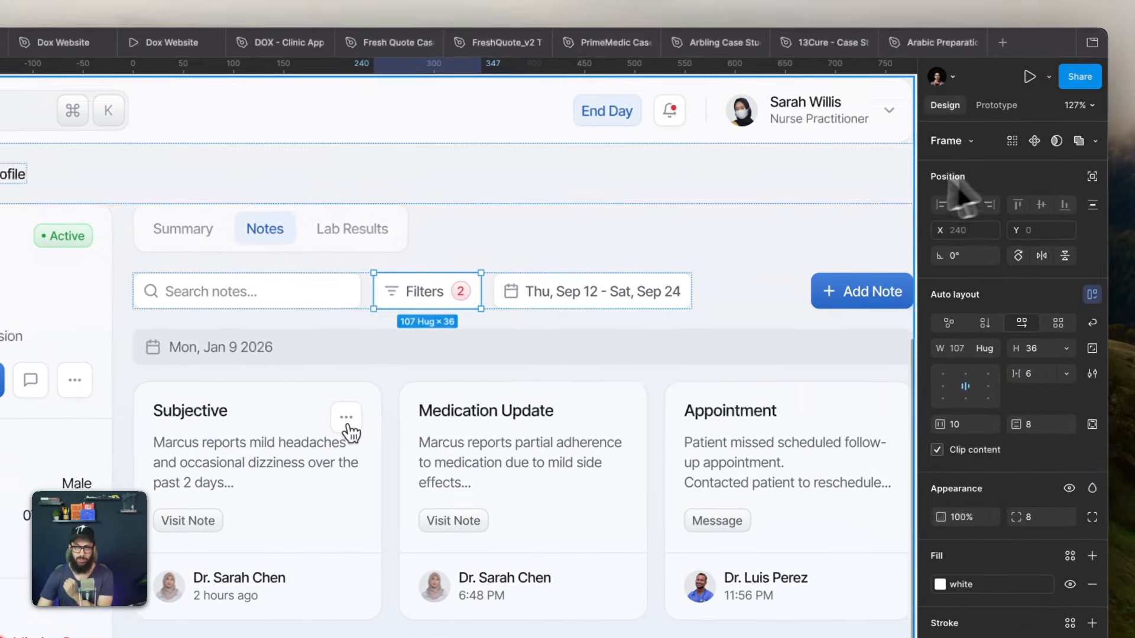
left_click(515, 285)
left_click(480, 284)
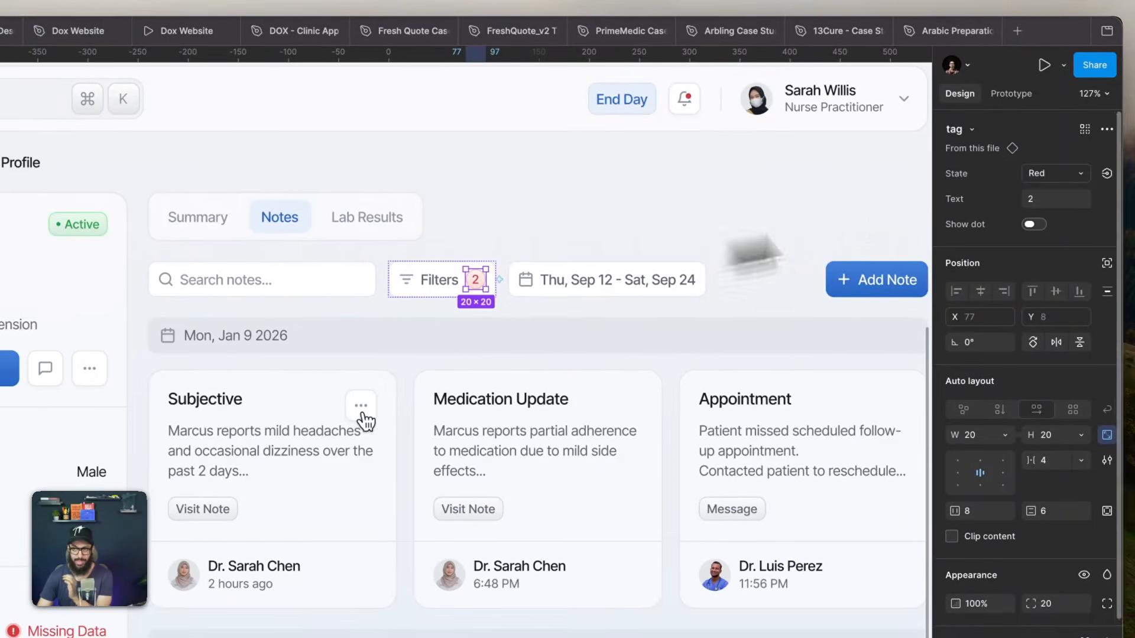
left_click(1058, 172)
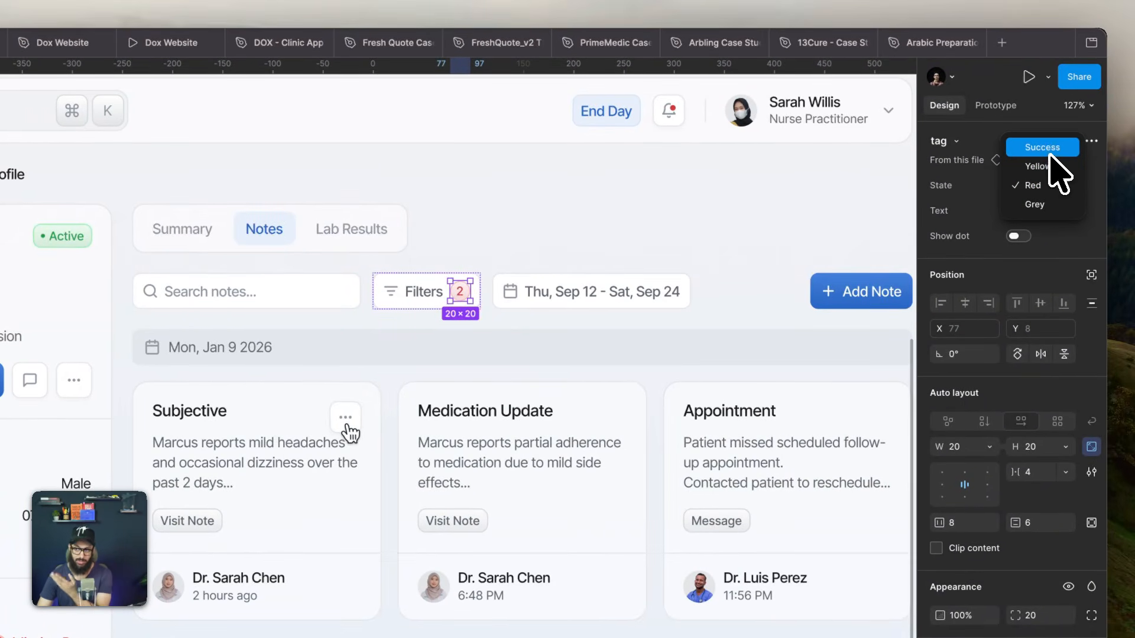
left_click(965, 176)
left_click(961, 163)
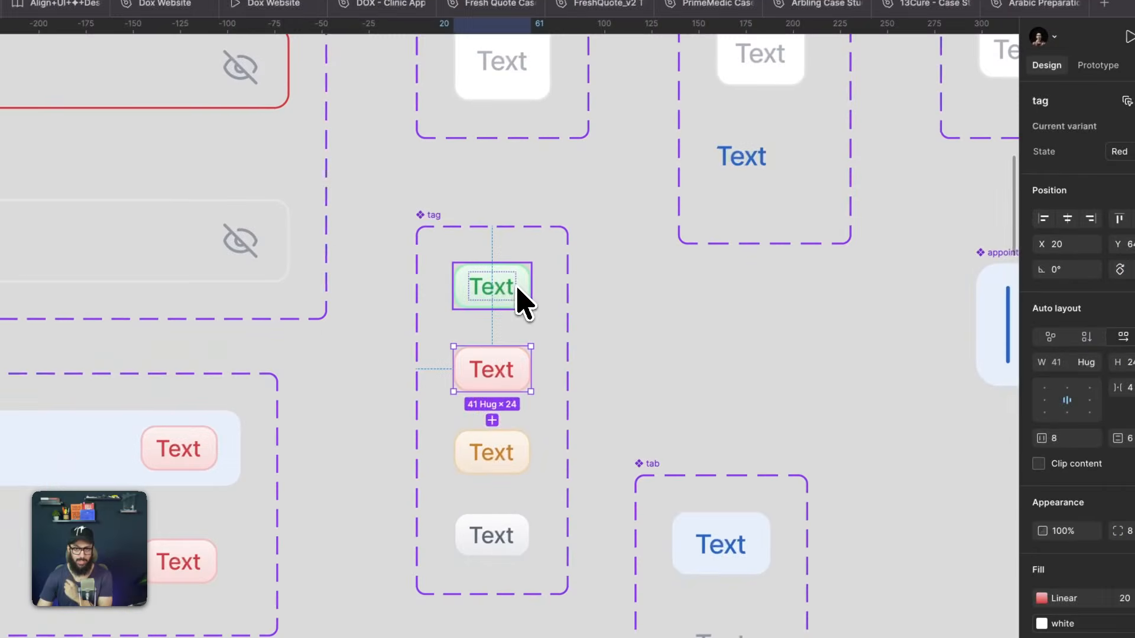
- Rename the State value of the tag component's Red variant to Alert
left_click(417, 337)
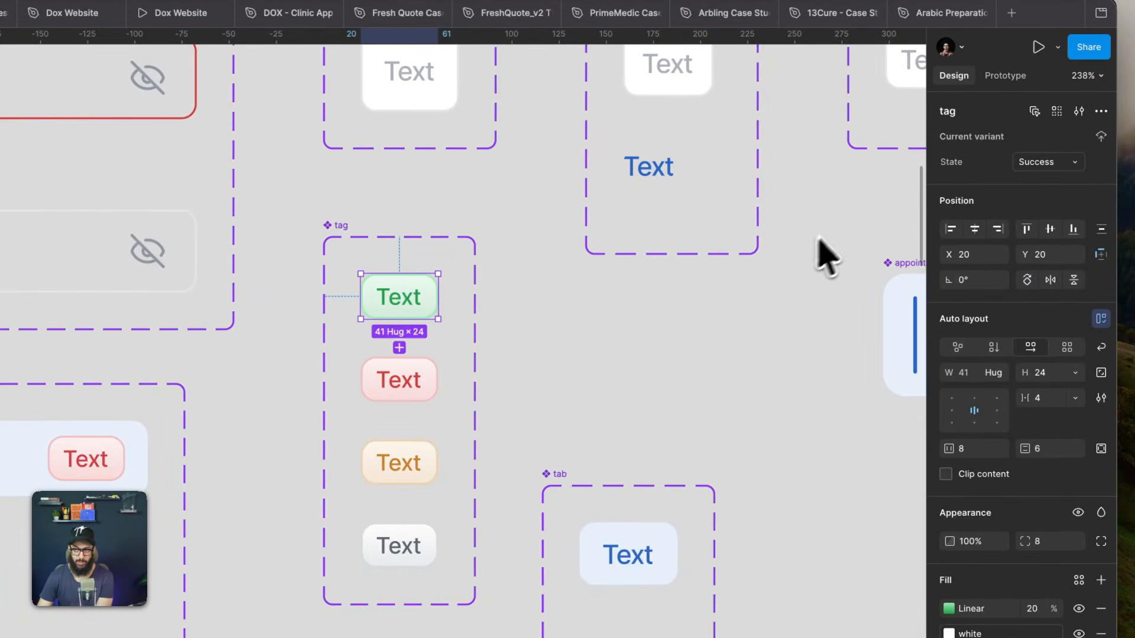
left_click(436, 380)
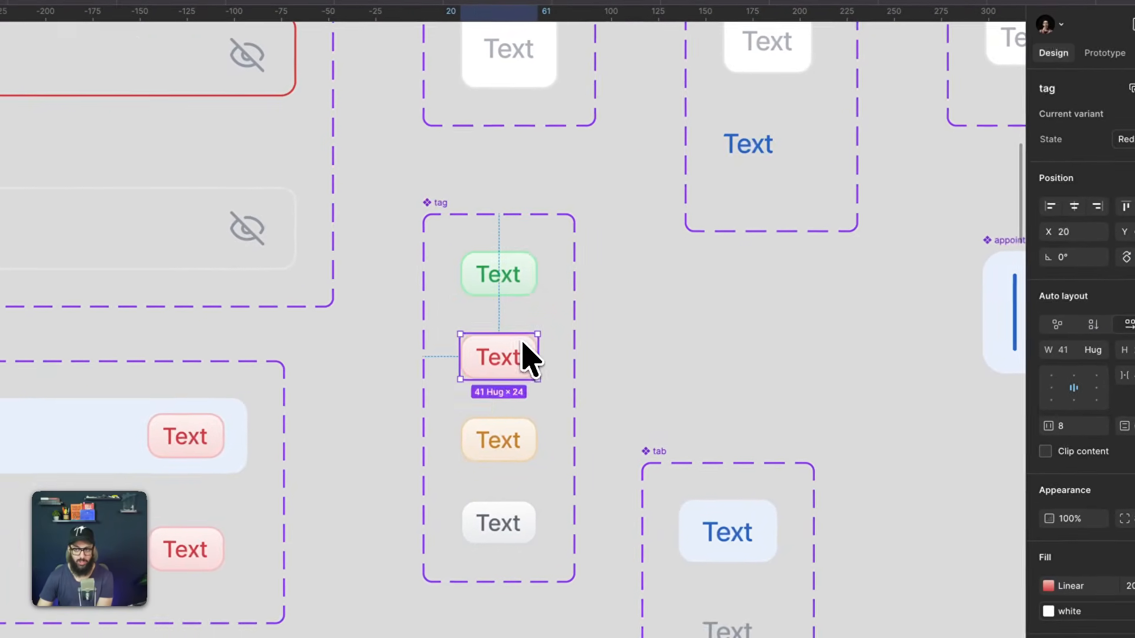
left_click(1027, 193)
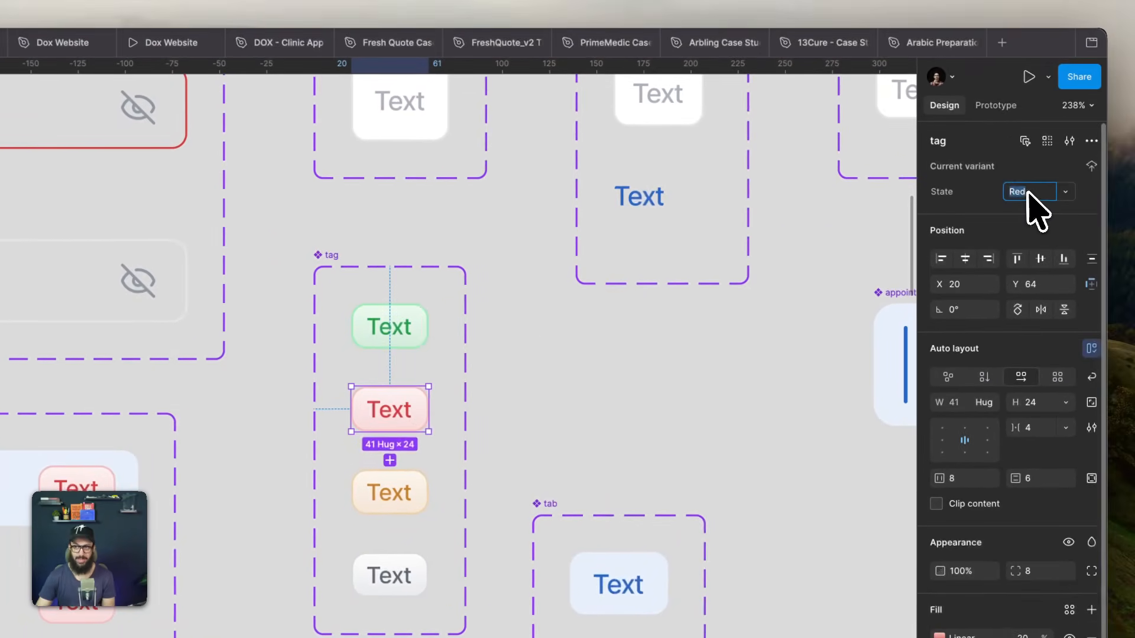
type("Alert")
key("Return")
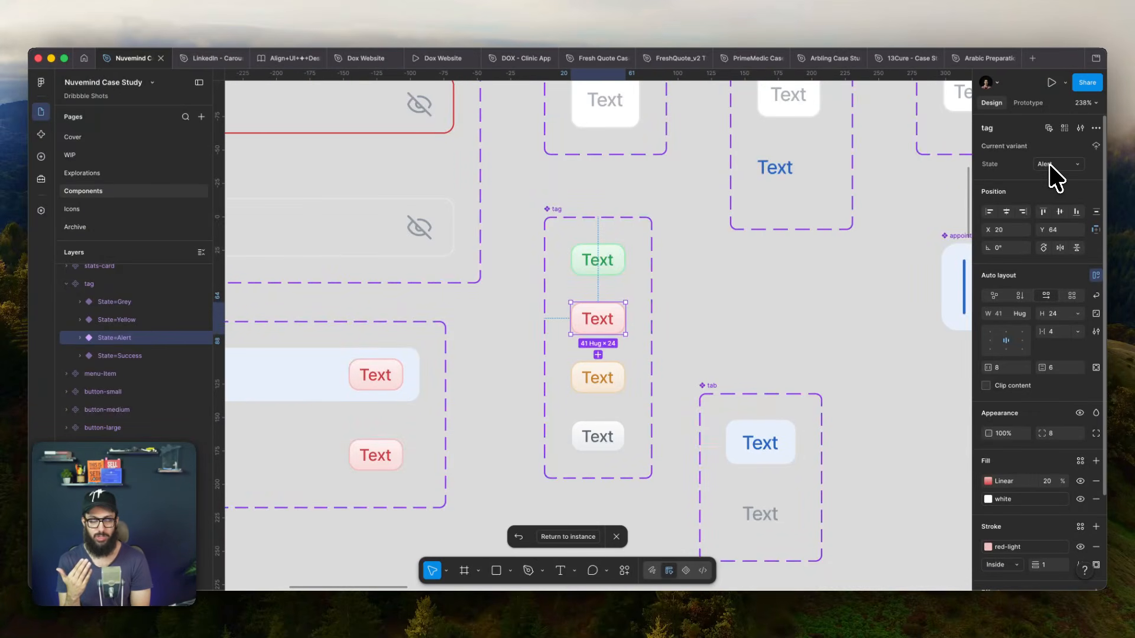
- Rename the State value of the tag component's Yellow variant to Warning
left_click(604, 372)
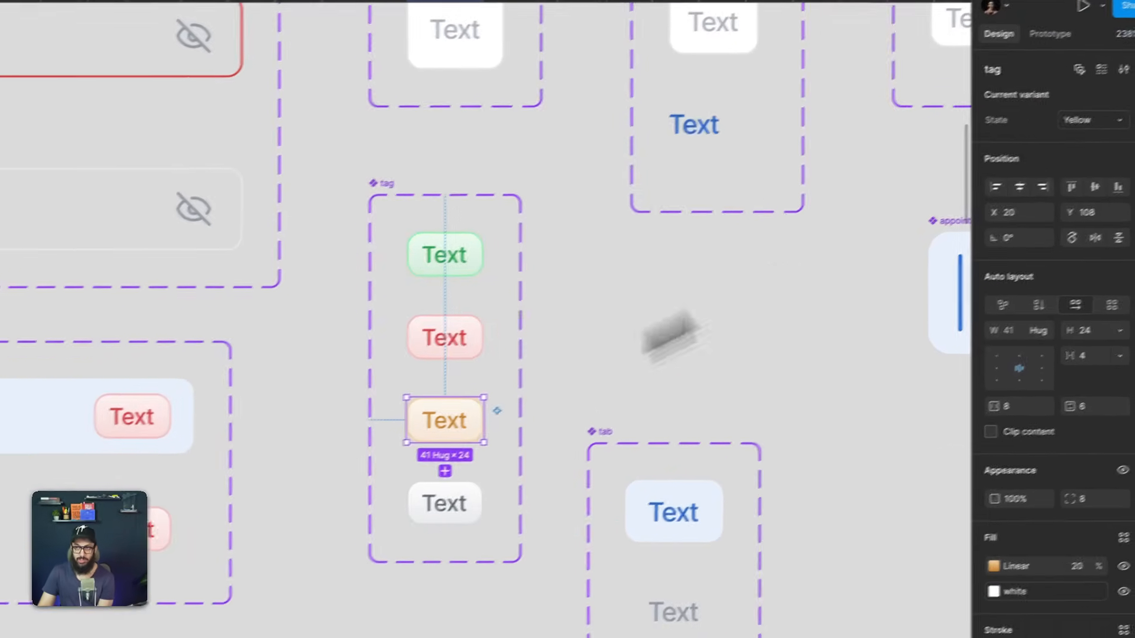
left_click(1090, 120)
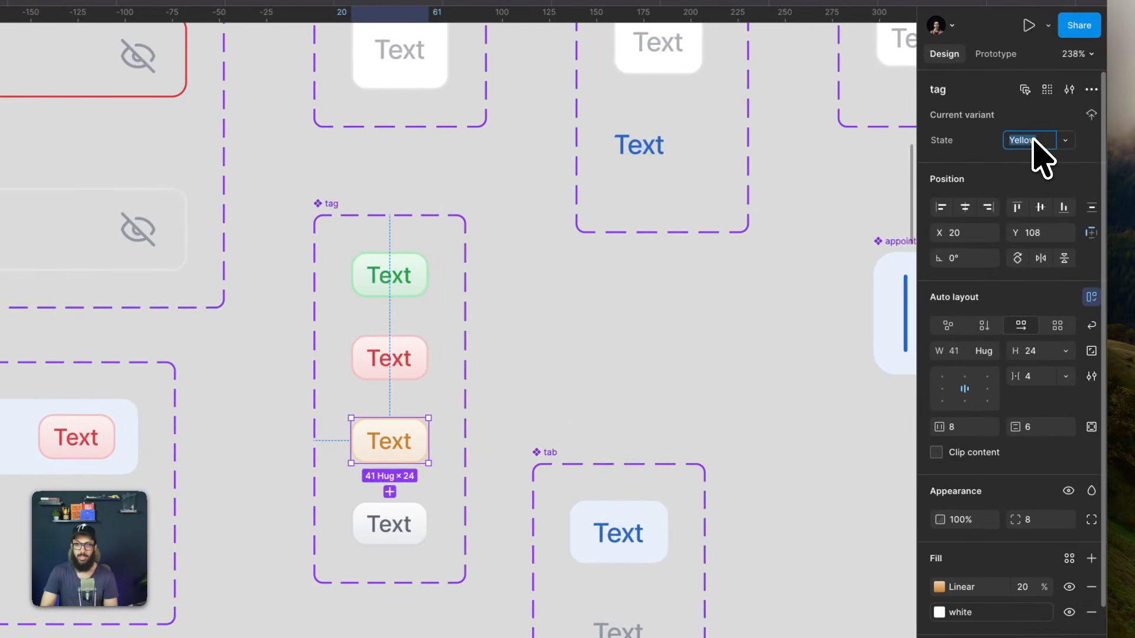
type("Warning")
key("Return")
- Rename the State value of the tag component's Grey variant to Info
left_click(410, 535)
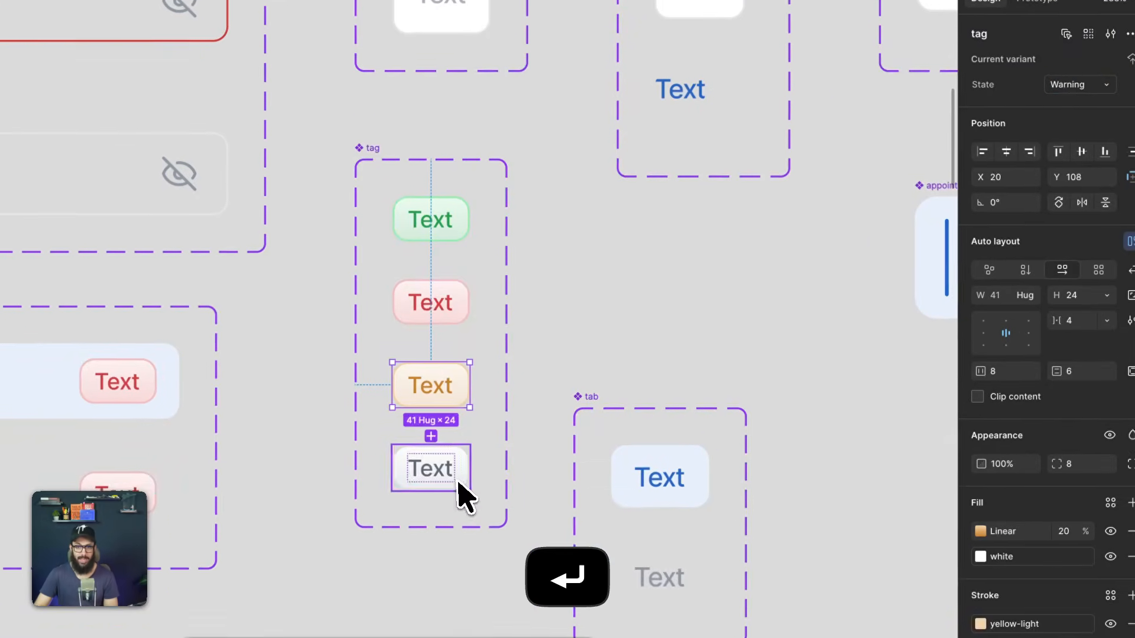
left_click(1028, 140)
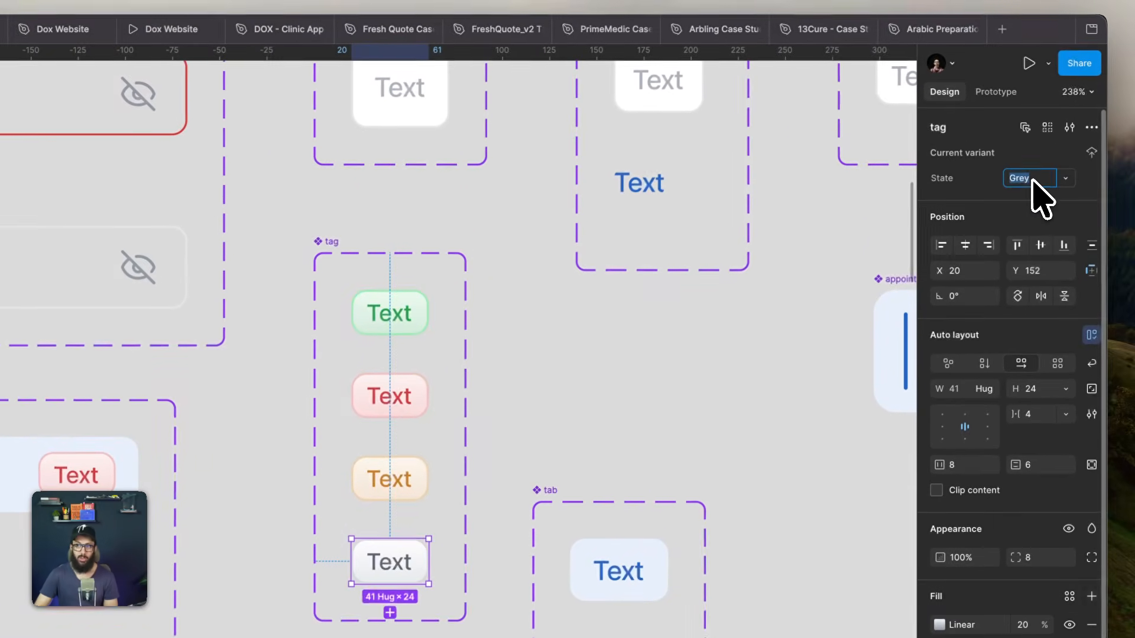
type("Info")
key("Return")
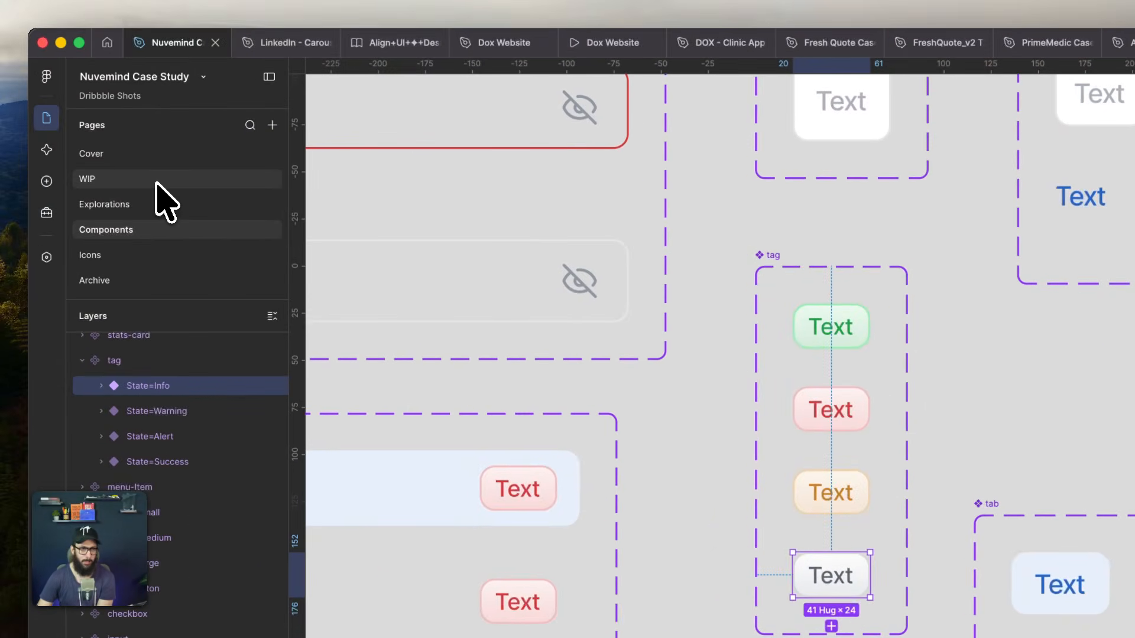
- Return to the WIP page, set the state of the Filters button's count tag to Info and deselect it
left_click(158, 181)
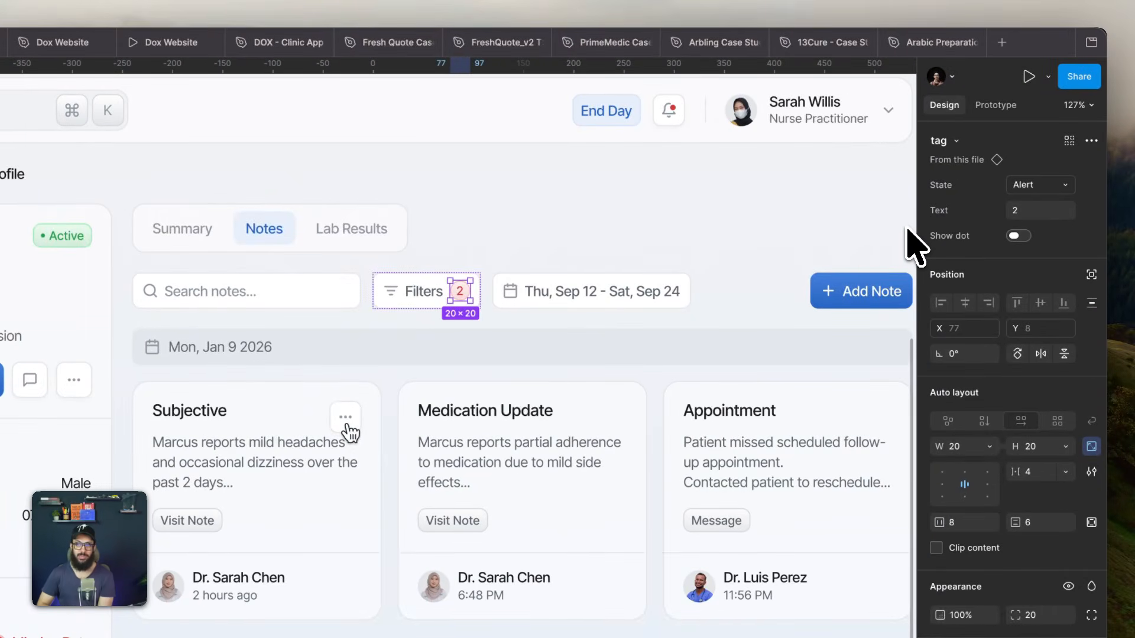
left_click(1035, 184)
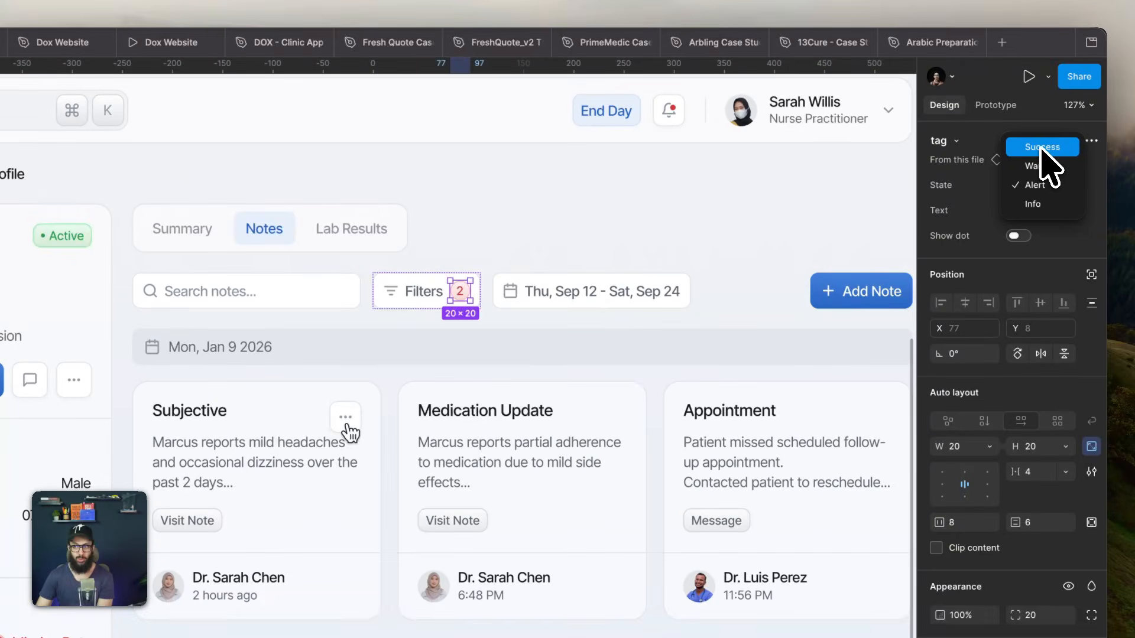
left_click(1035, 207)
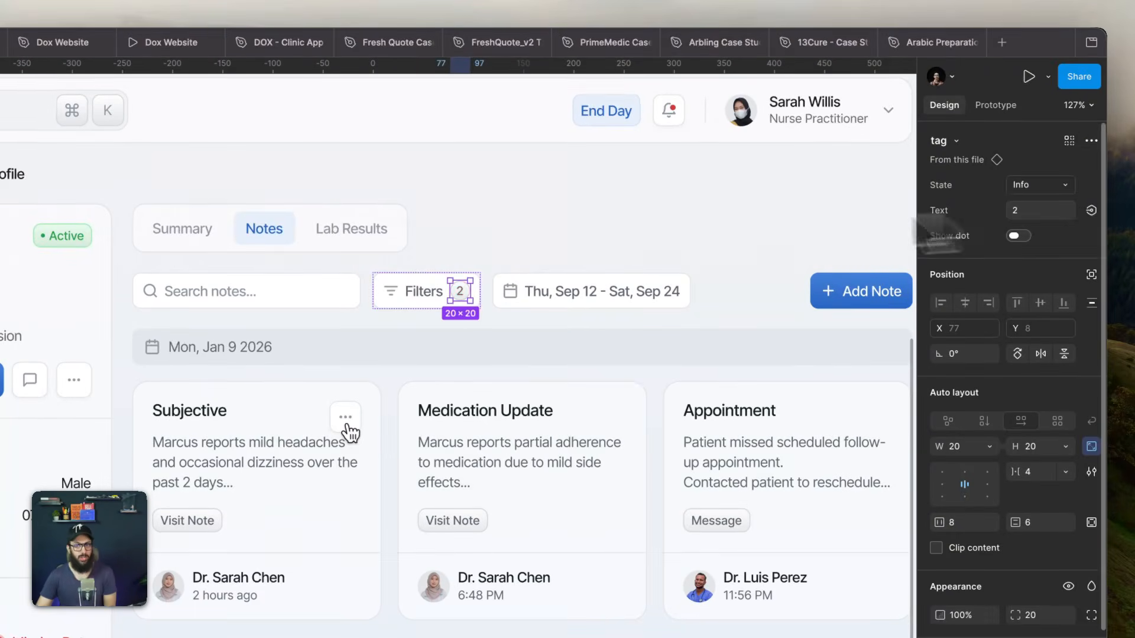
left_click(600, 239)
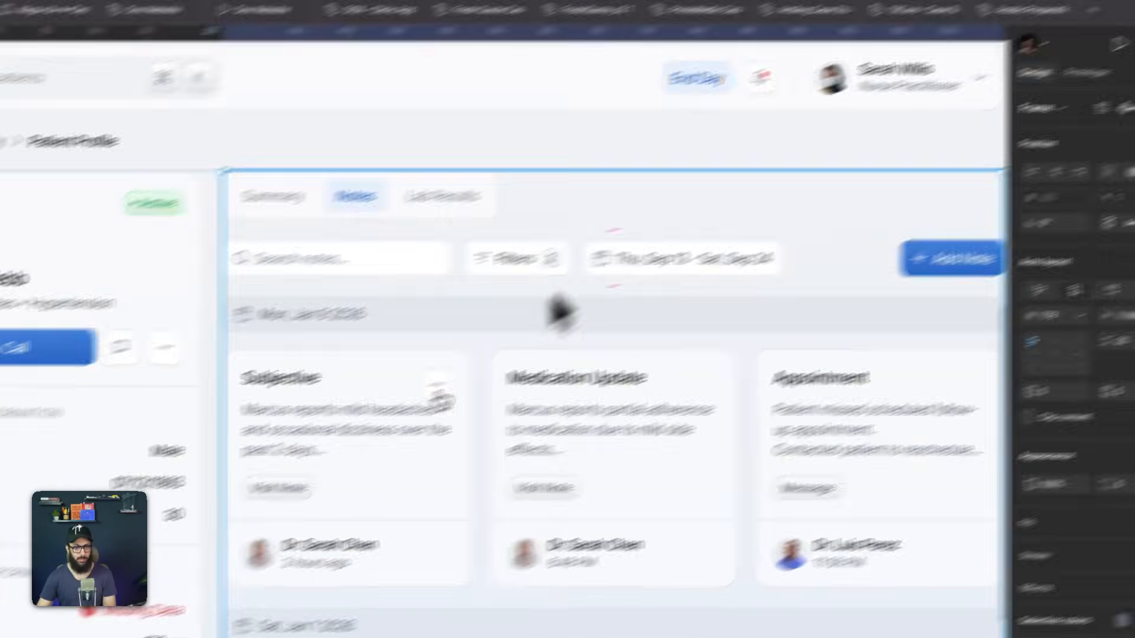
- Set the state of the count tag beside Messages in the side navigation to Info and deselect it
key("space")
left_click_drag(408, 386, 694, 231)
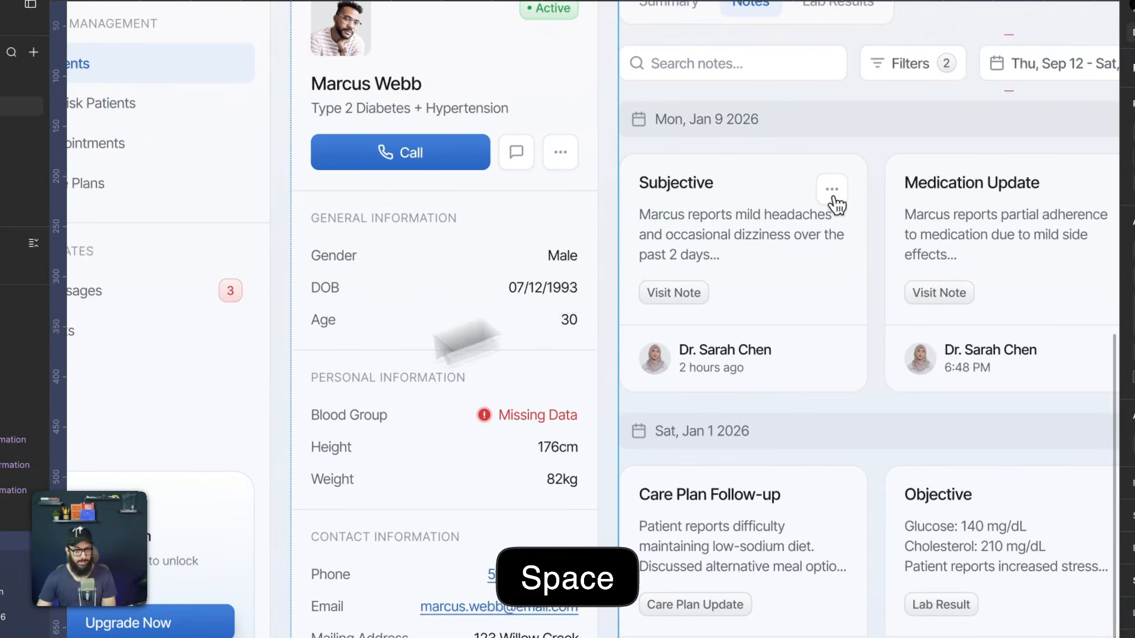
left_click_drag(214, 414, 516, 454)
double_click(464, 340)
double_click(465, 339)
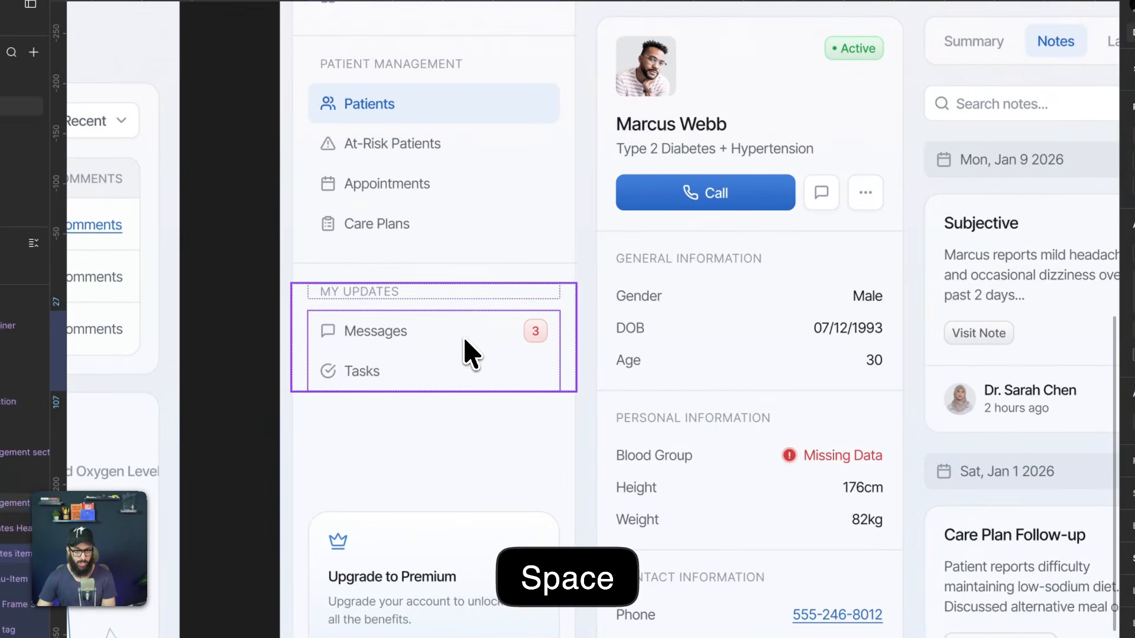
double_click(465, 339)
left_click(465, 340)
left_click(538, 335)
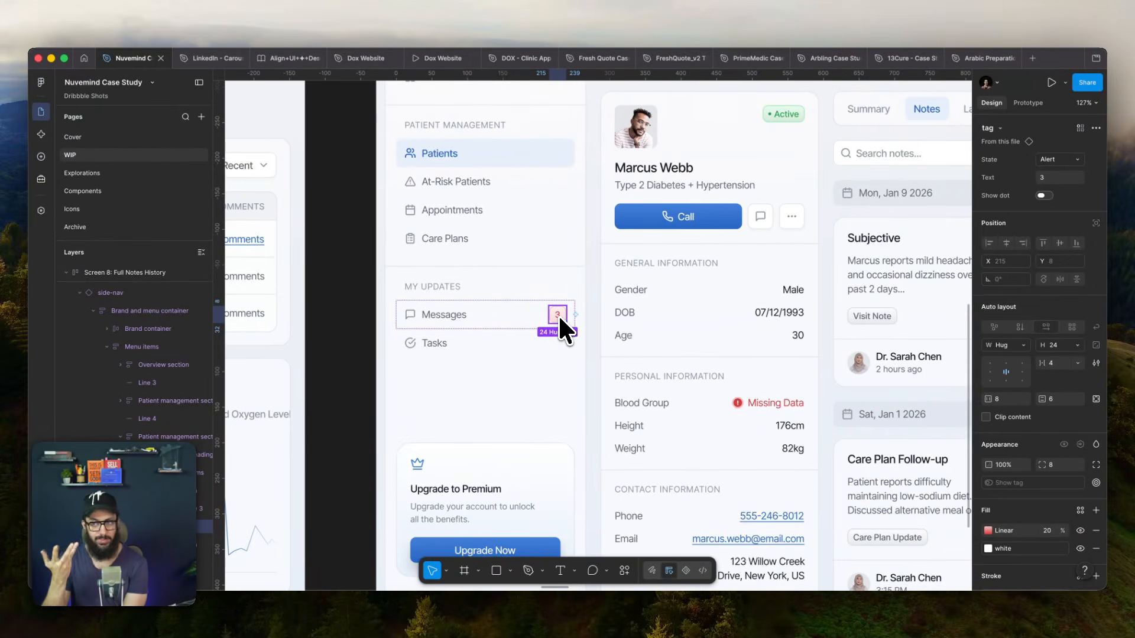
left_click(1059, 160)
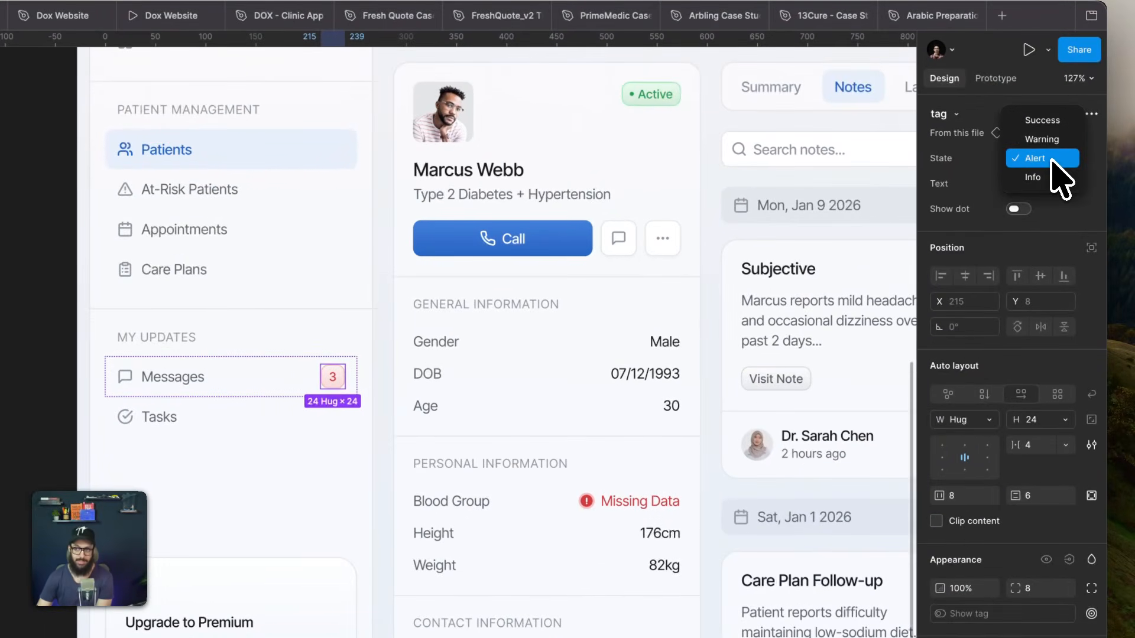
left_click(1037, 178)
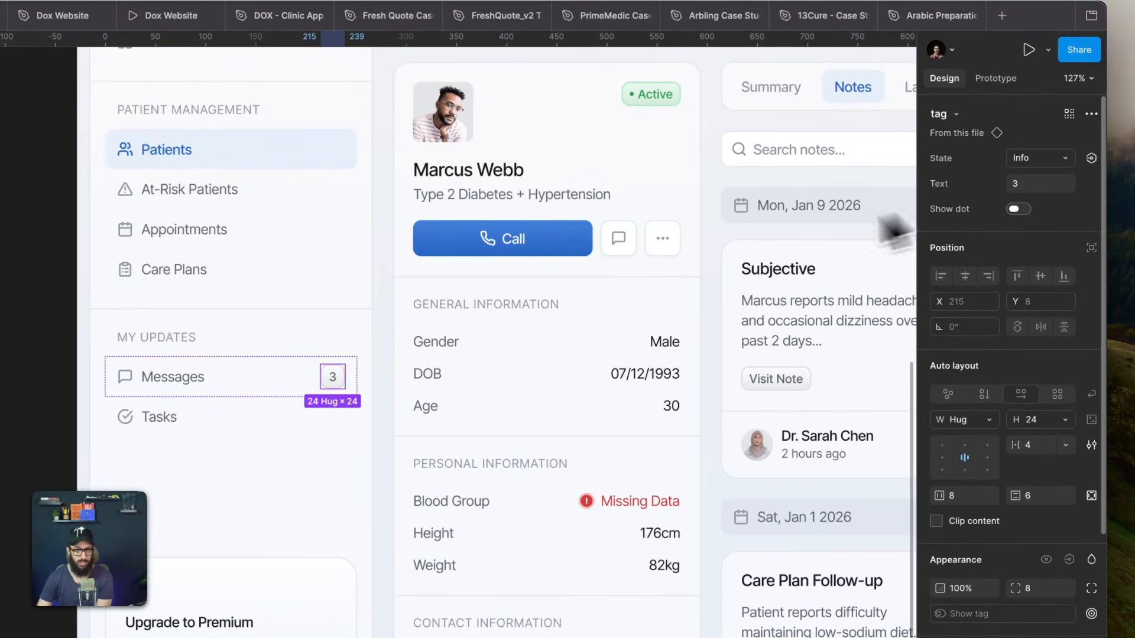
left_click(753, 257)
- Select the Peanut Allergy tag in the profile card's Allergies section and go to its main component
scroll(738, 275, "down", 3)
key("space")
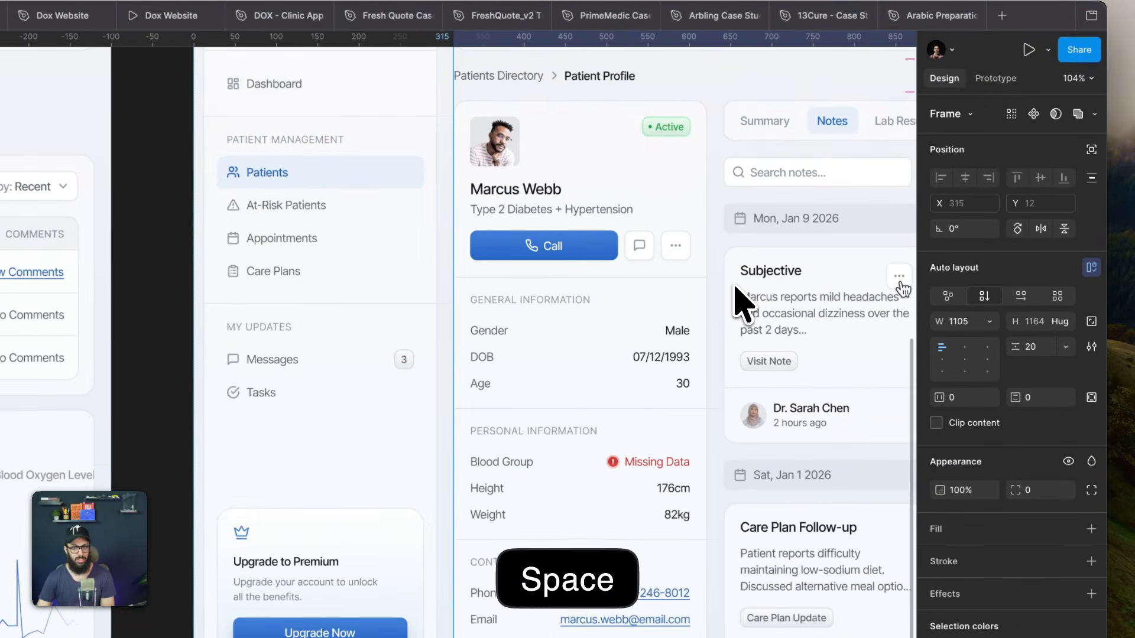
left_click_drag(735, 283, 502, 355)
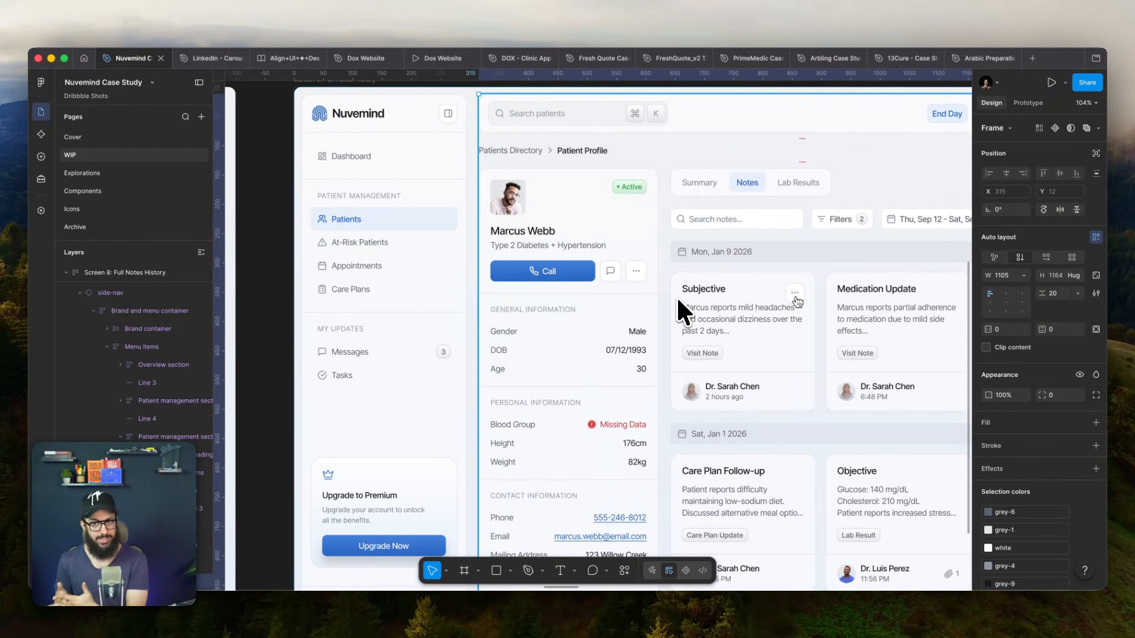
scroll(677, 300, "down", 5)
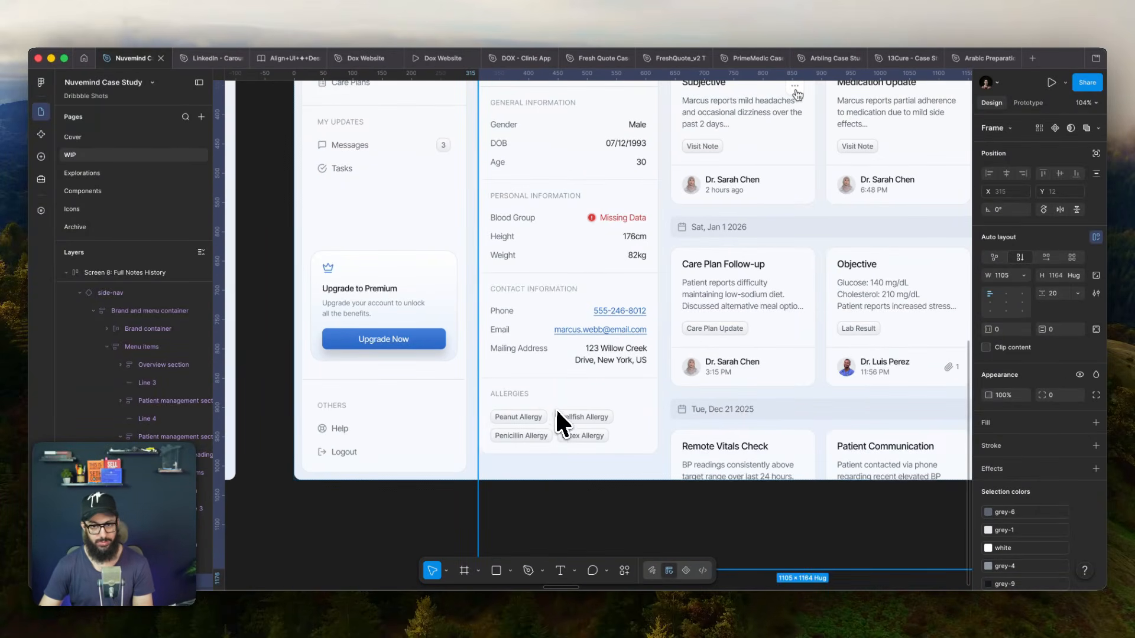
left_click(539, 420)
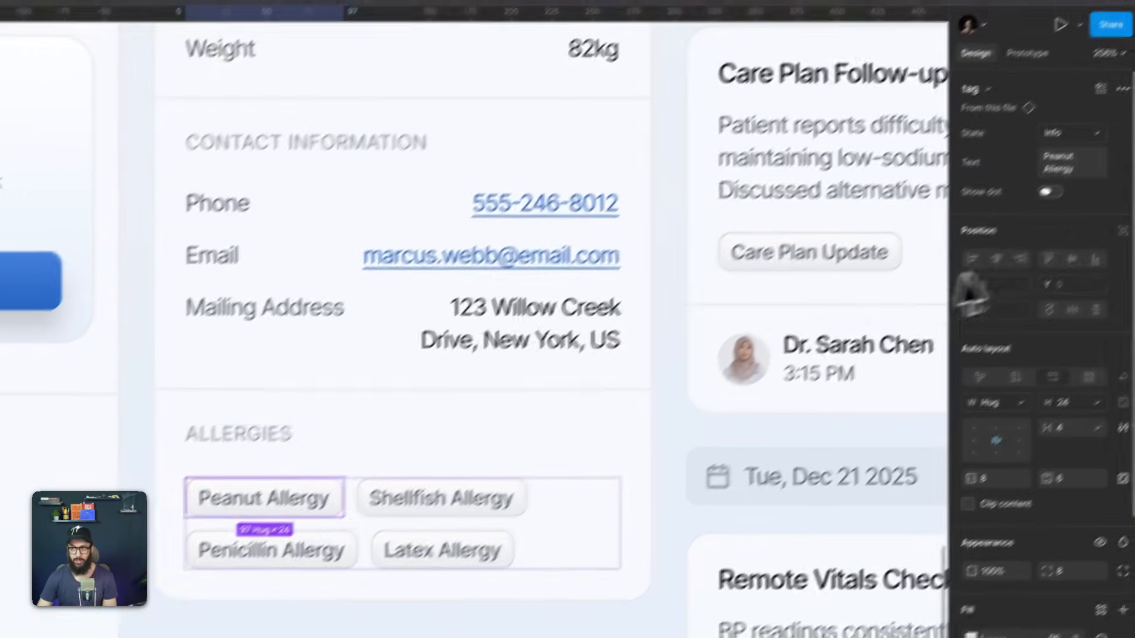
left_click(999, 108)
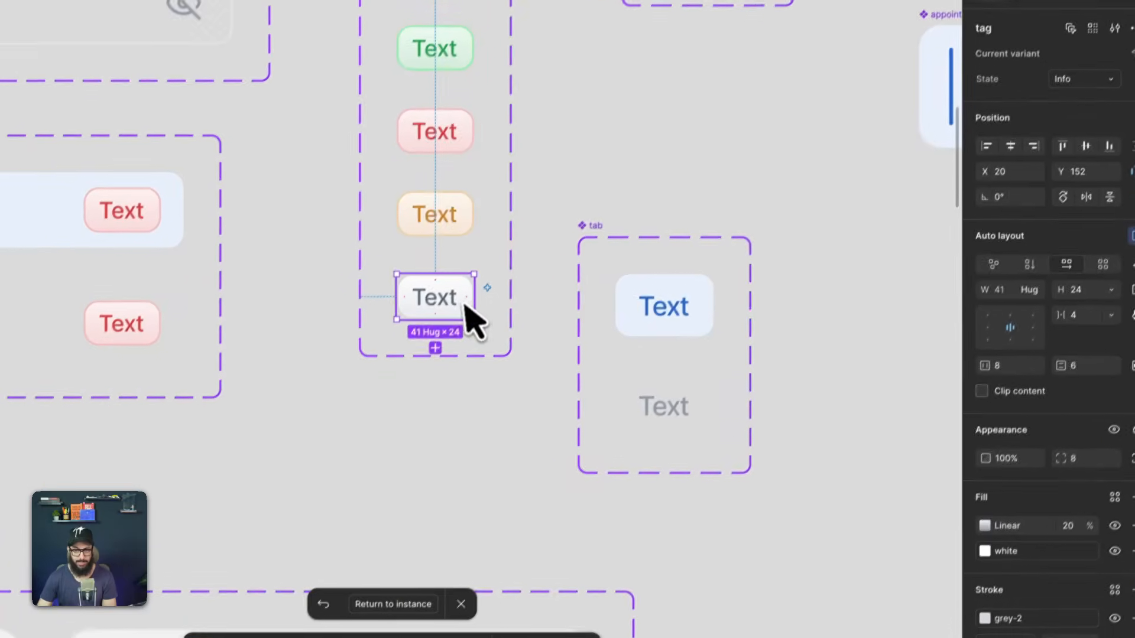
- Change the 100% stop of the Info tag variant's linear gradient fill to grey-3
scroll(465, 308, "up", 5)
left_click(985, 526)
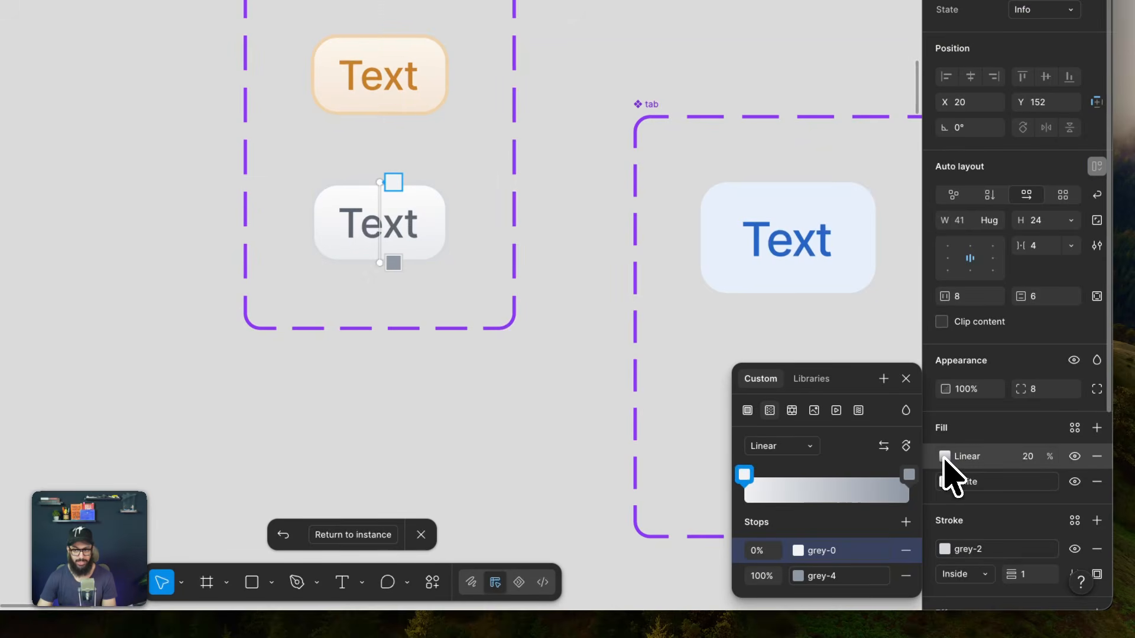
left_click(822, 577)
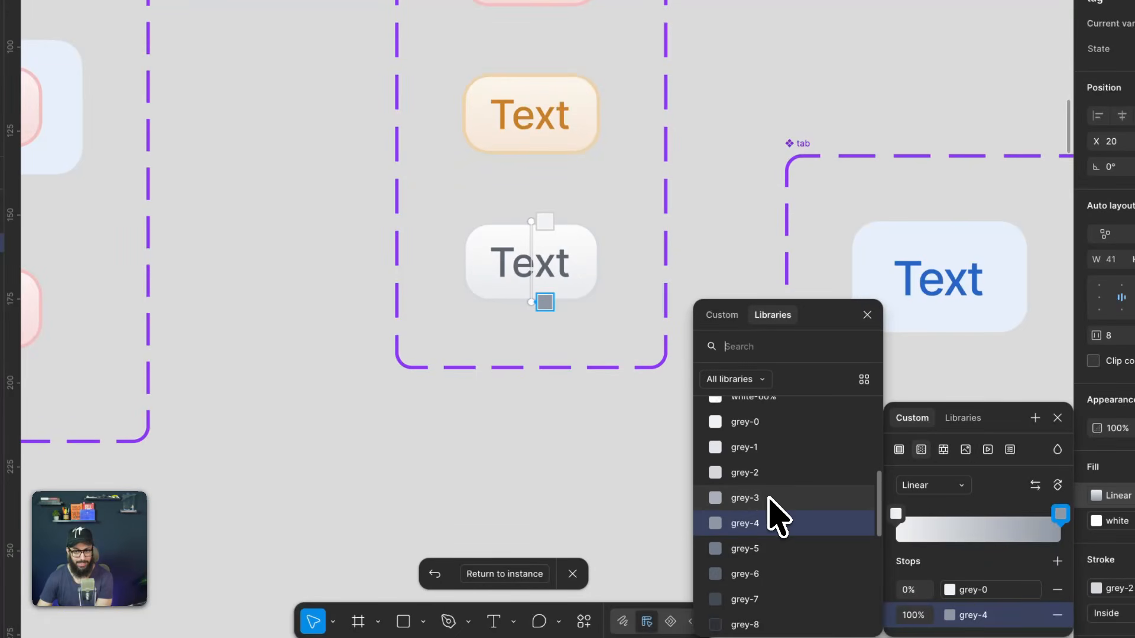
left_click(772, 520)
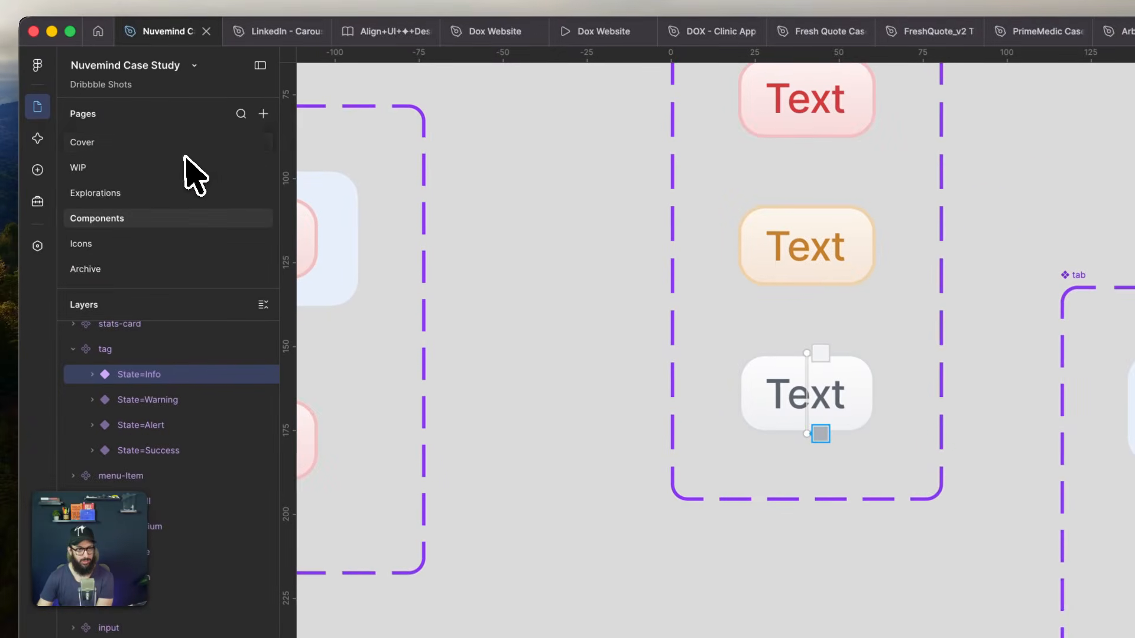
- Return to the WIP page and review the tags across the patient profile screen and its notes
left_click(191, 168)
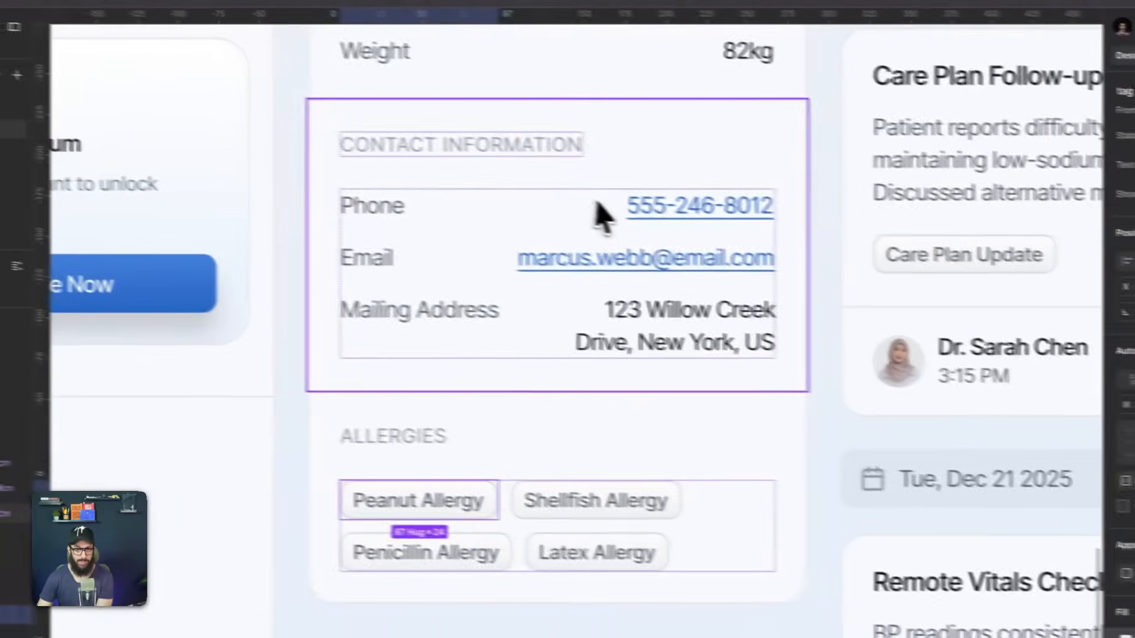
left_click(596, 204)
scroll(589, 224, "down", 5)
key("space")
left_click_drag(674, 203, 361, 419)
left_click_drag(501, 265, 623, 374)
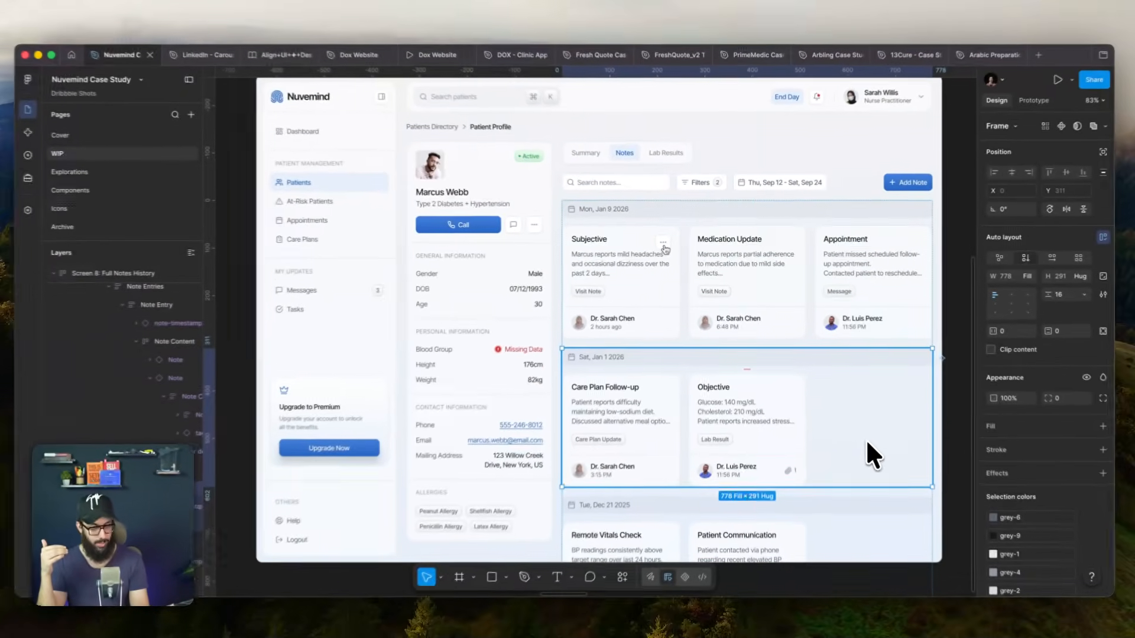
key("super+alt+f")
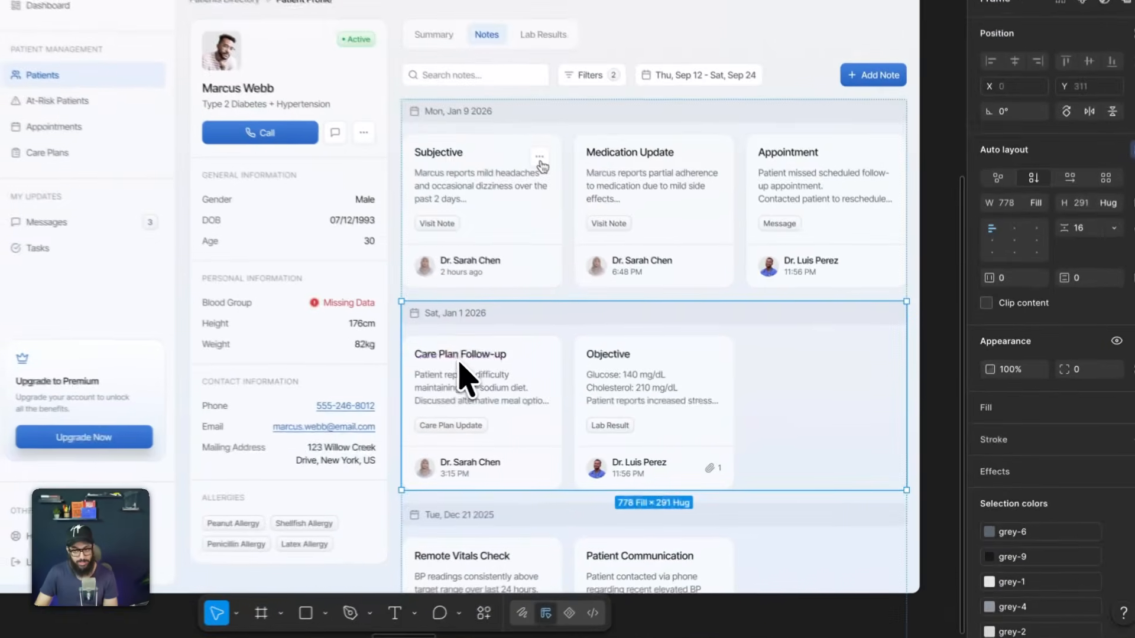
- Inspect the fill colour variables available for the heading and description text of the Care Plan Follow-up note, leaving both fills as they are
left_click(460, 361, "super")
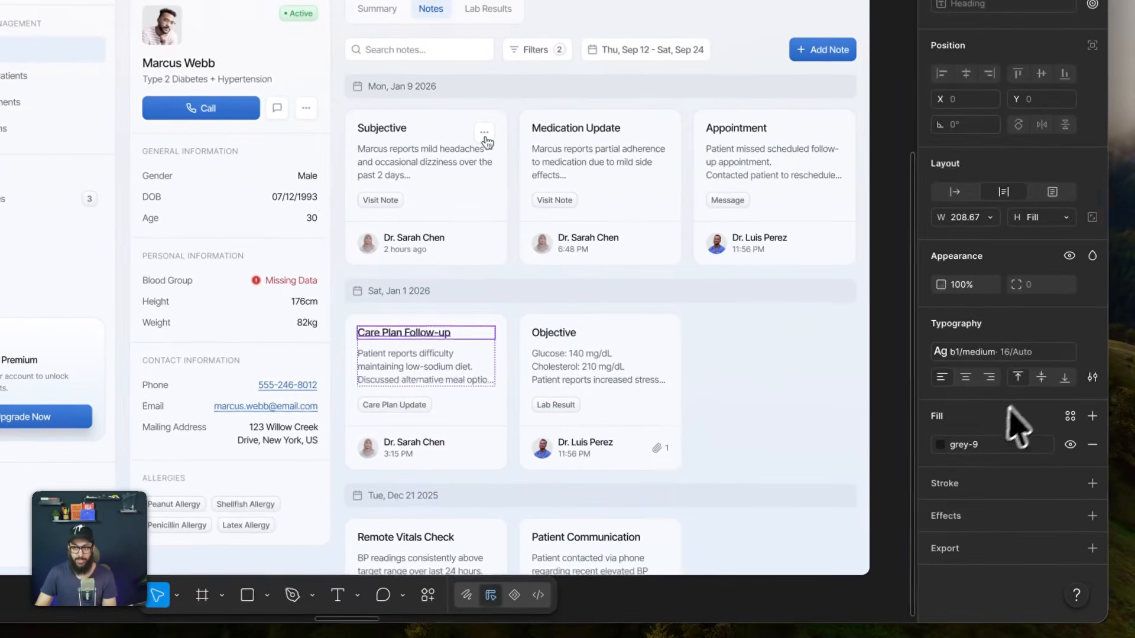
left_click(1031, 459)
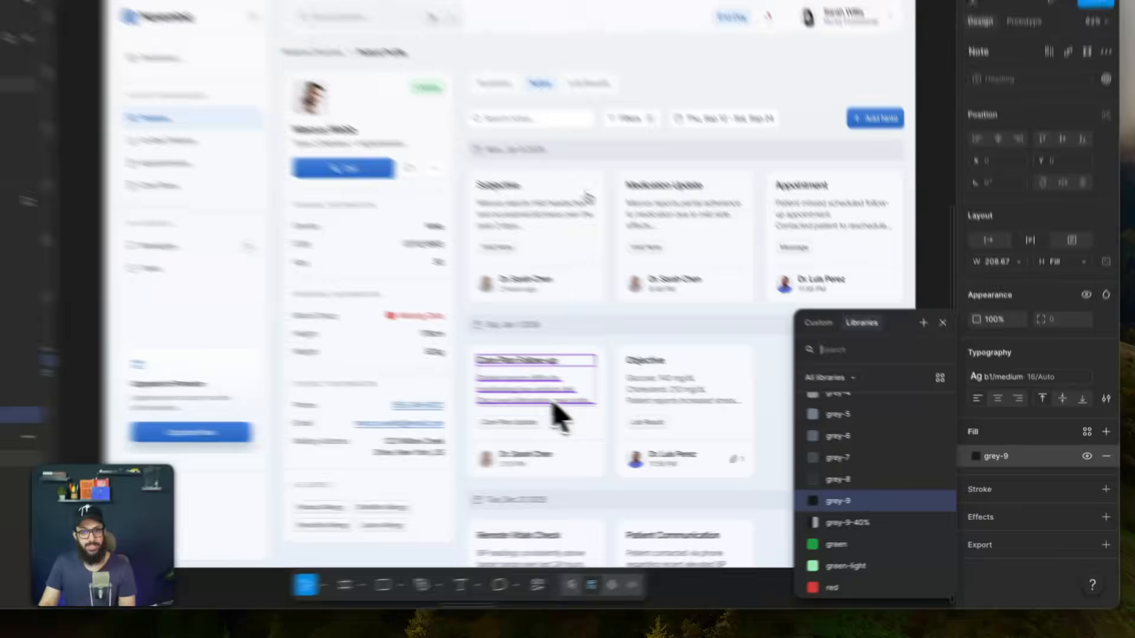
left_click(636, 418)
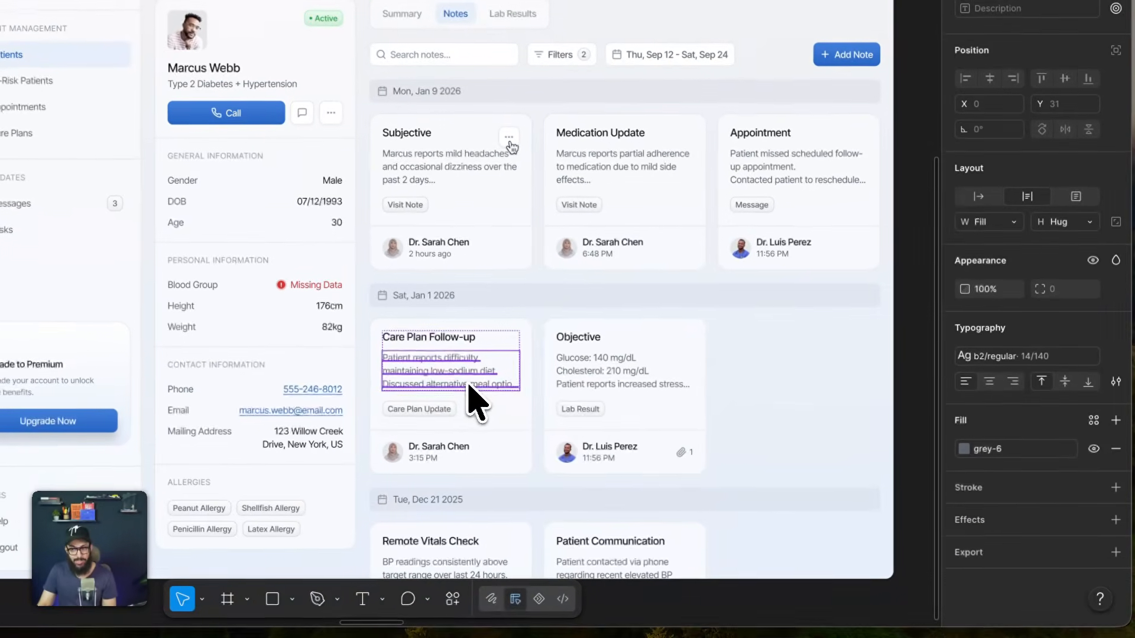
left_click(1020, 448)
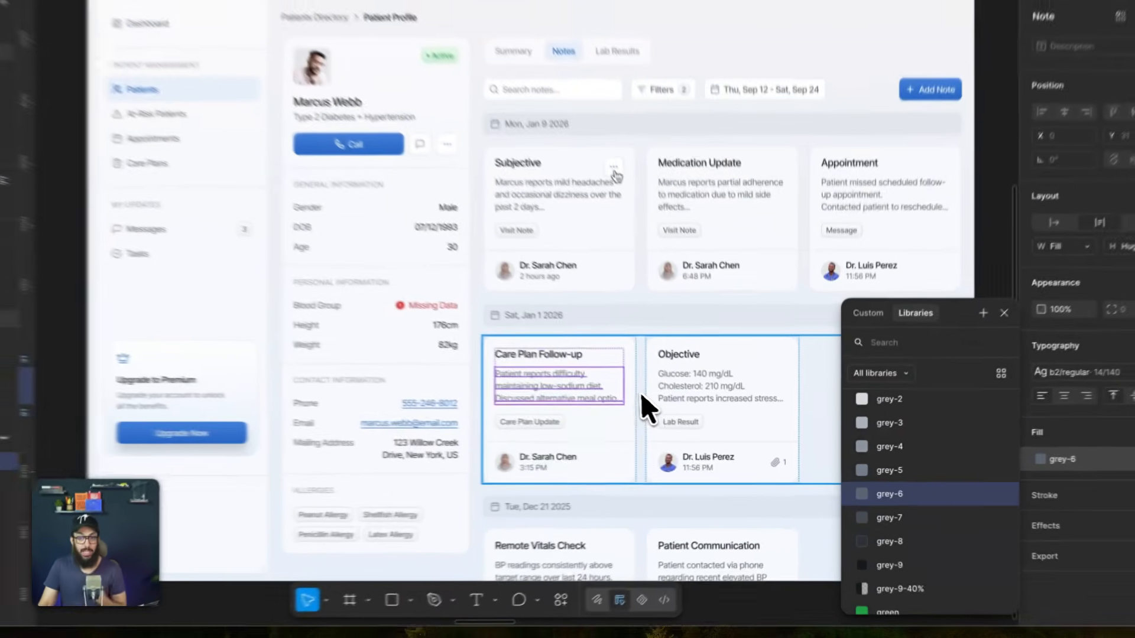
left_click(686, 417)
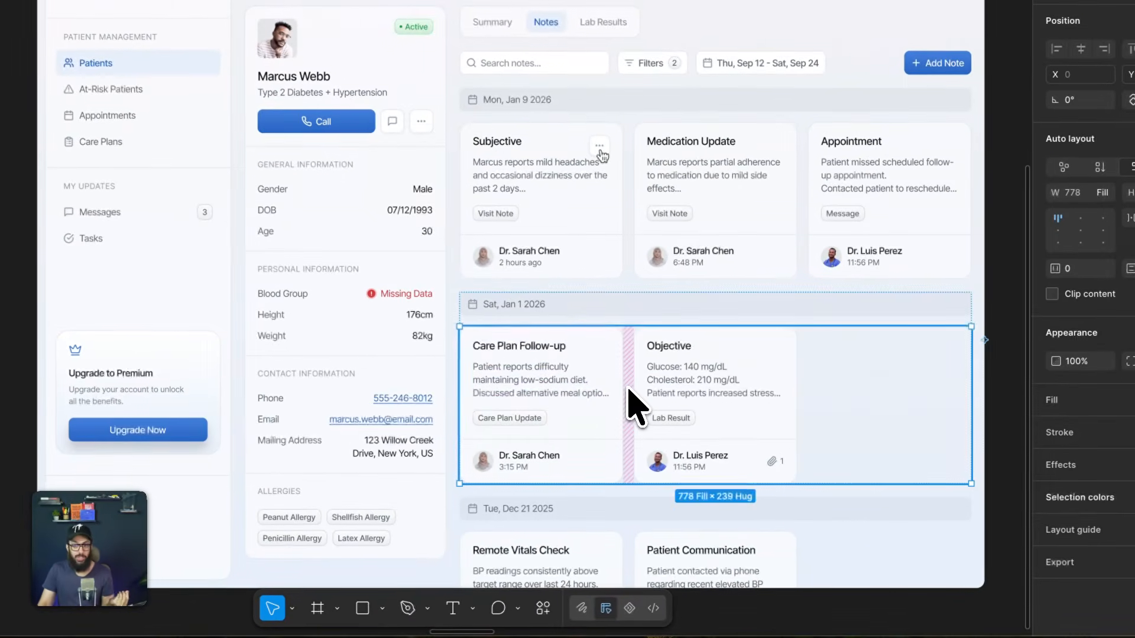